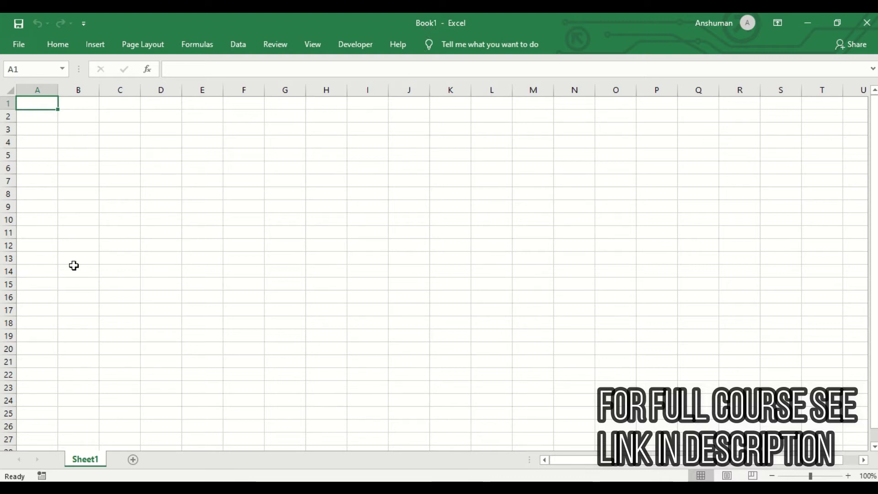
{"action": "left_click", "coordinate": [149, 223]}
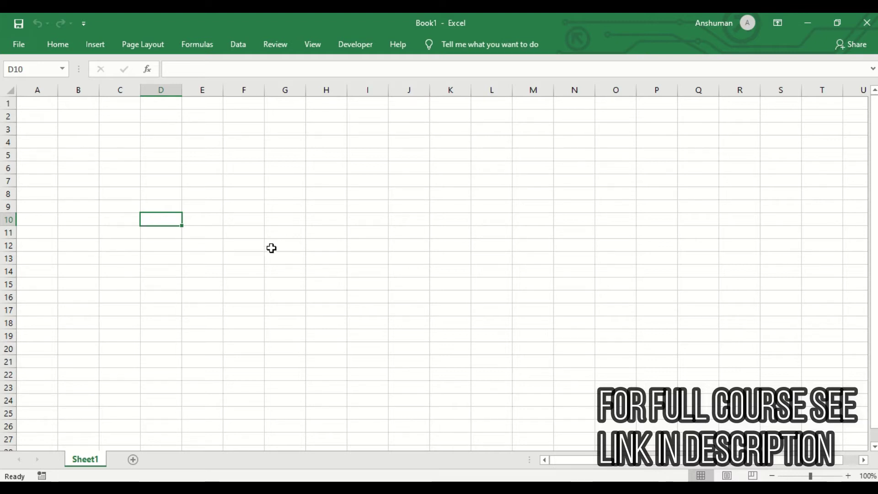
{"action": "left_click", "coordinate": [191, 177]}
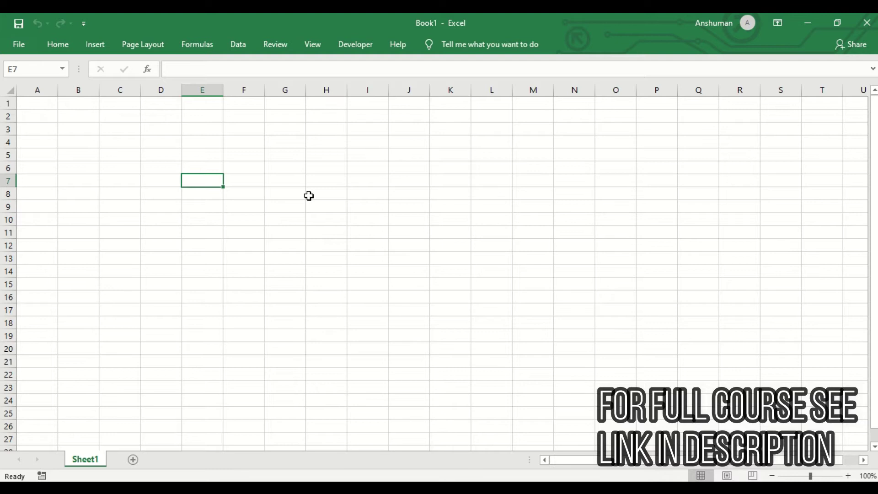
{"action": "left_click", "coordinate": [235, 183]}
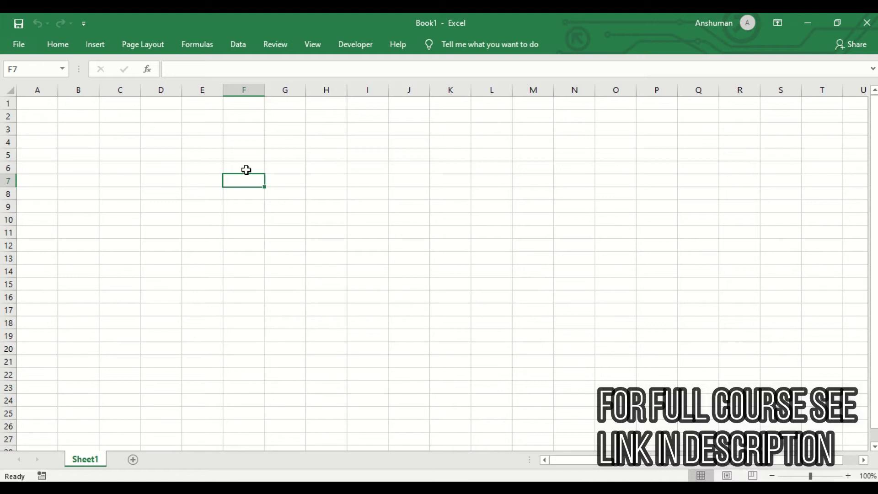
Hide the gridlines on Sheet1 and collapse the ribbon to return to the full grid.
{"action": "left_click", "coordinate": [314, 46]}
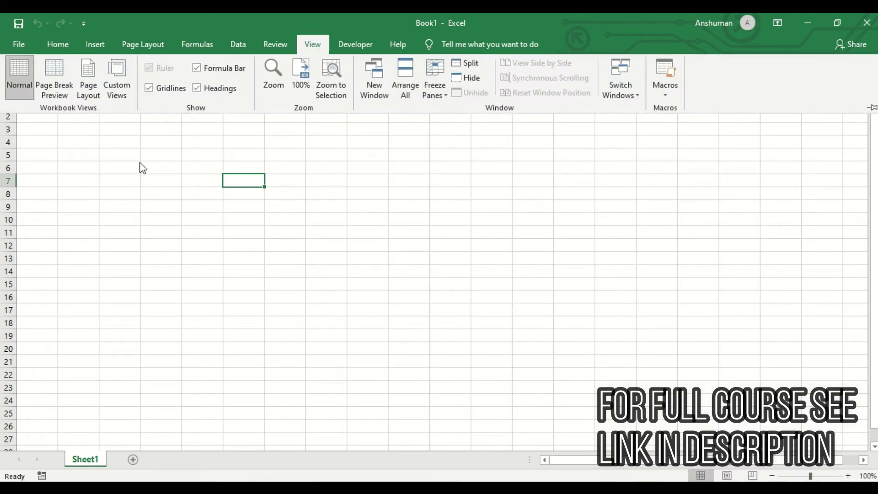
{"action": "left_click", "coordinate": [160, 91]}
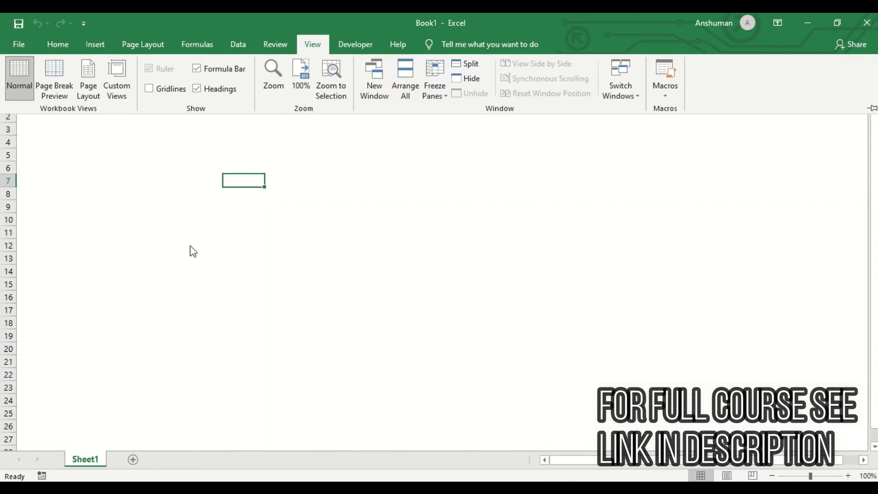
{"action": "key", "text": "ctrl+F1"}
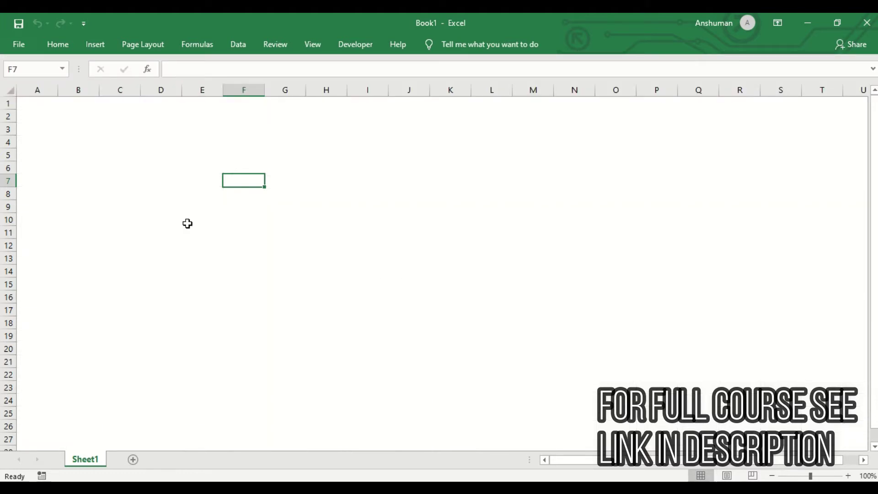
{"action": "left_click", "coordinate": [131, 140]}
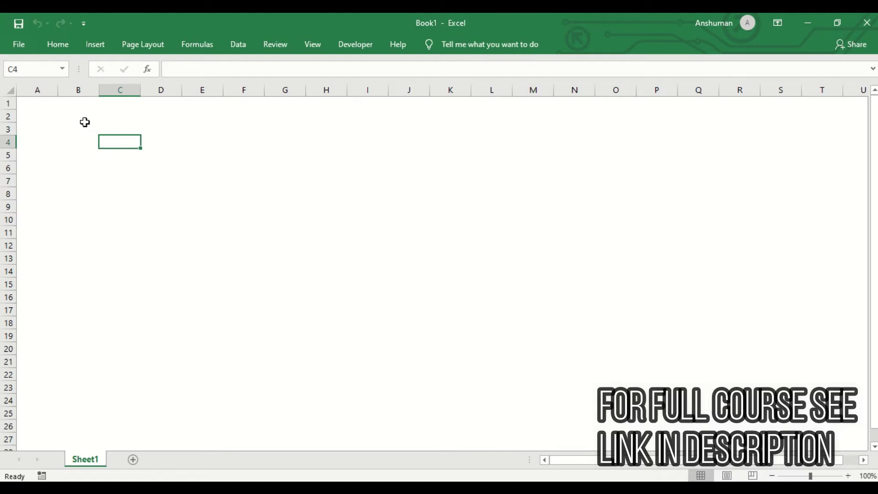
Fill columns A and B from row 1 down to row 48 with light gray.
{"action": "left_click_drag", "start_coordinate": [33, 102], "coordinate": [74, 244]}
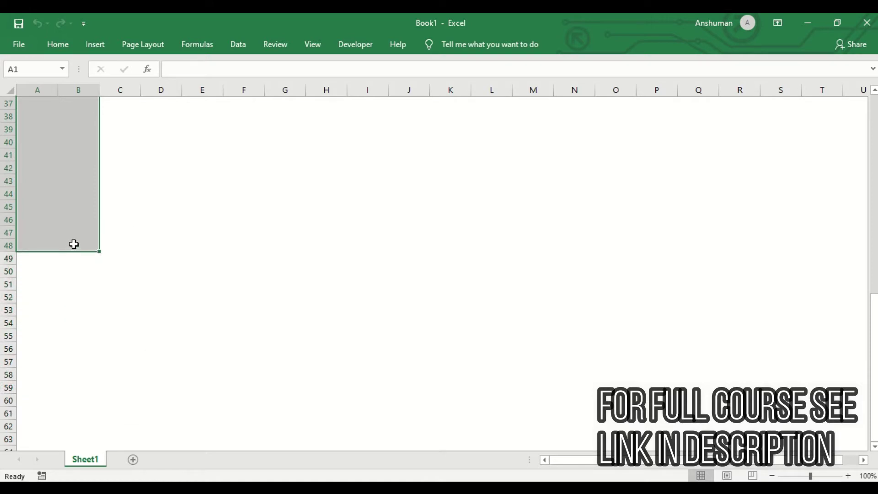
{"action": "left_click", "coordinate": [57, 44]}
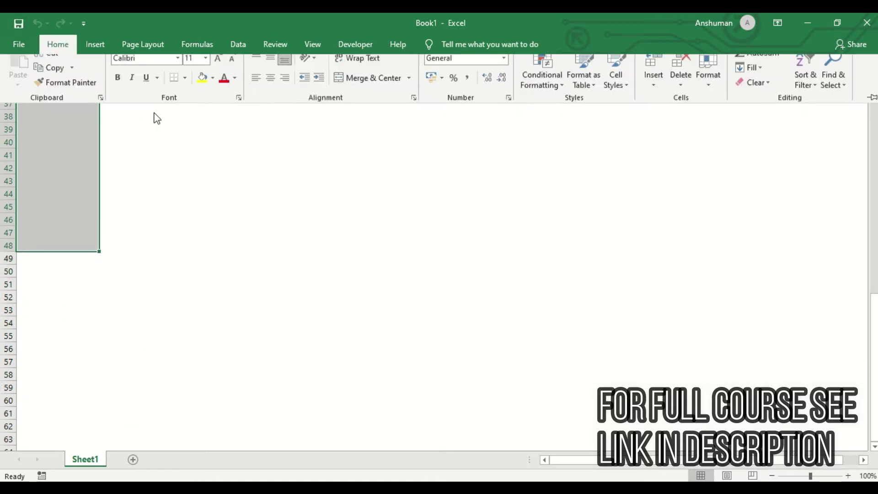
{"action": "left_click", "coordinate": [213, 88]}
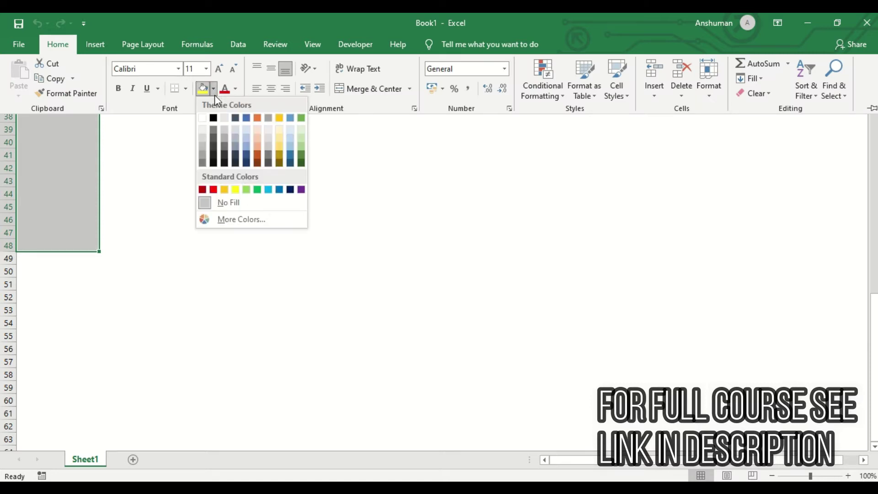
{"action": "left_click", "coordinate": [205, 139]}
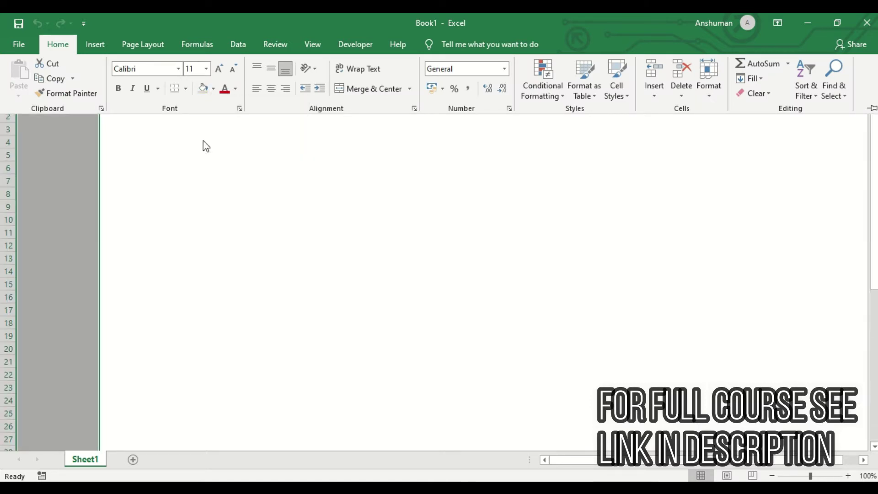
{"action": "left_click", "coordinate": [202, 140]}
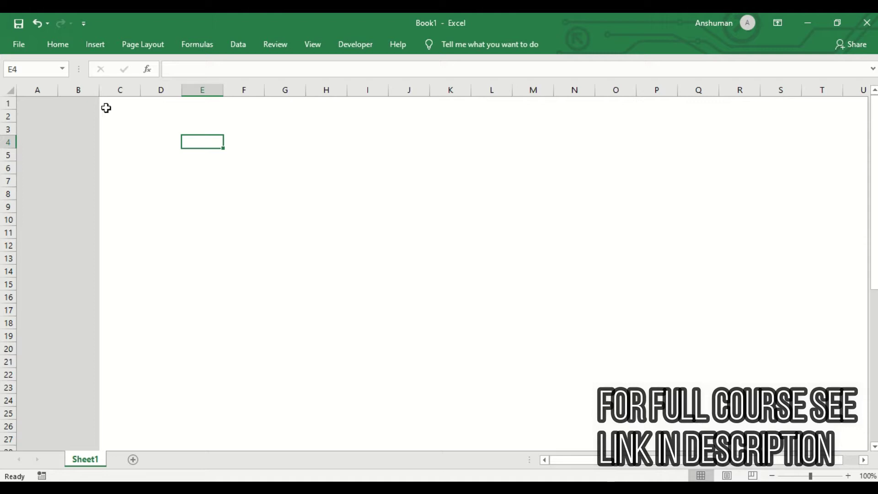
Group columns A and B and collapse the group so they are hidden.
{"action": "left_click_drag", "start_coordinate": [38, 89], "coordinate": [78, 90]}
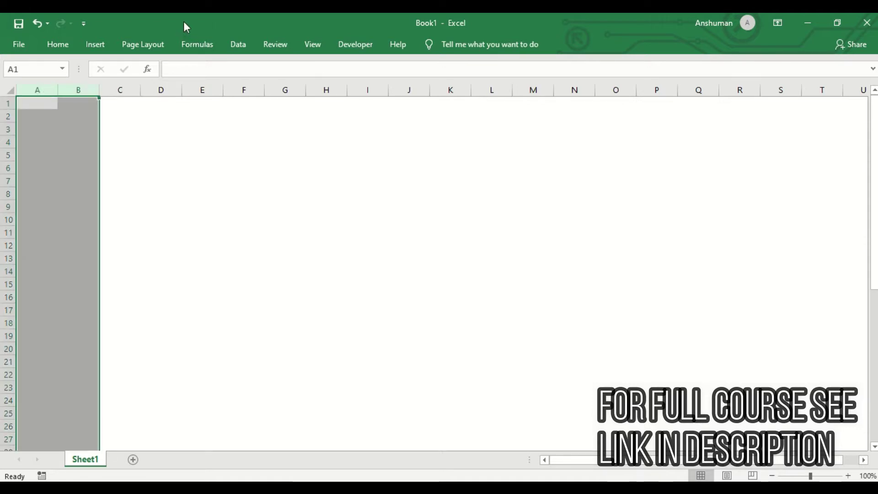
{"action": "left_click", "coordinate": [244, 46]}
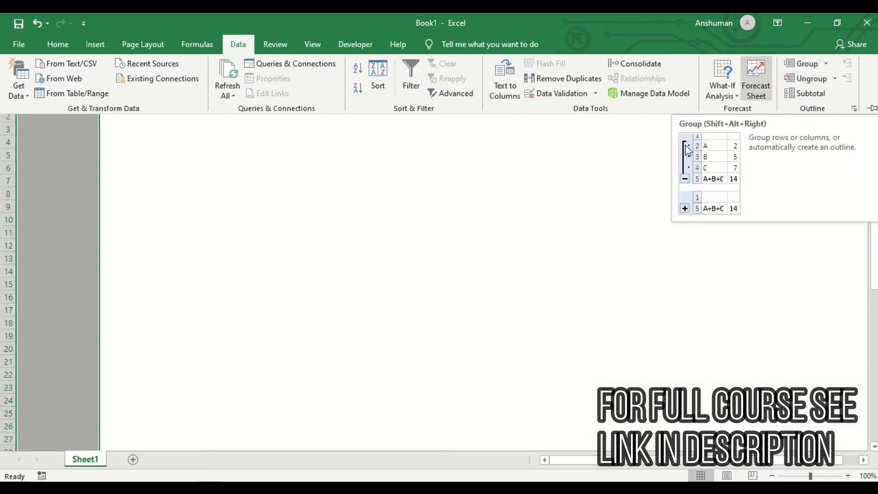
{"action": "left_click", "coordinate": [803, 65]}
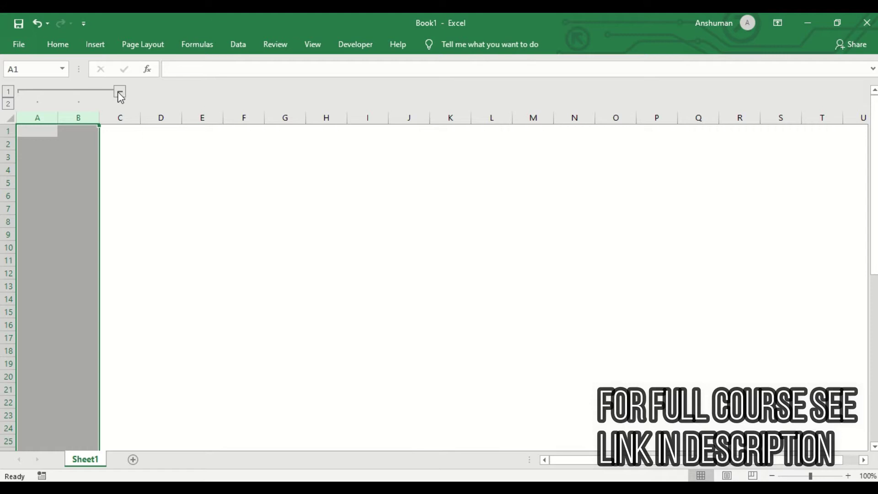
{"action": "left_click", "coordinate": [119, 91]}
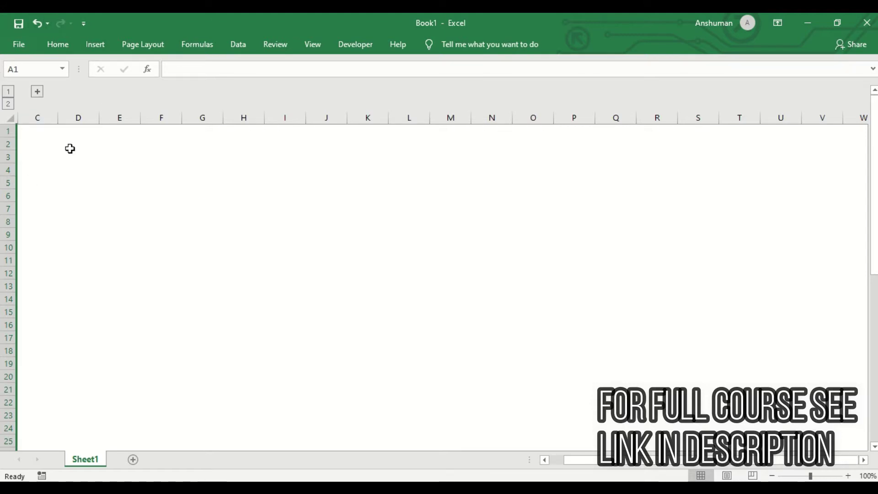
{"action": "left_click", "coordinate": [82, 172]}
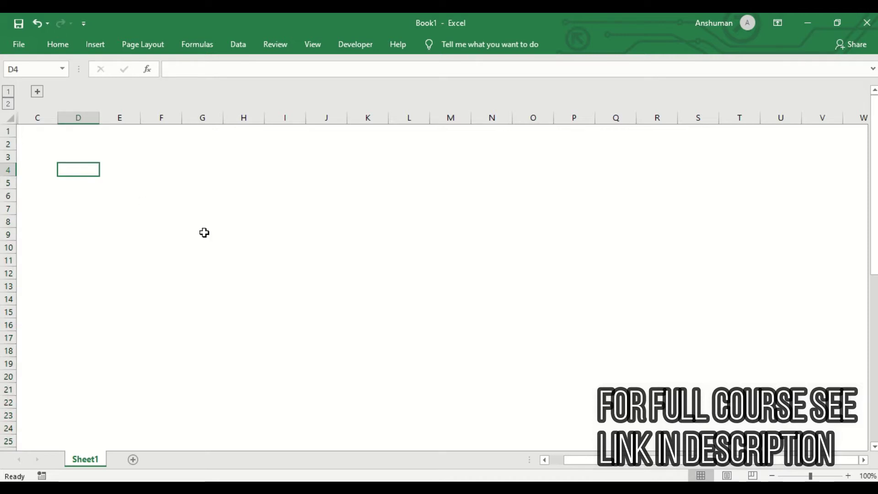
Make row 1 about three to four times taller and open the fill formatting for its cells from column C onward.
{"action": "left_click_drag", "start_coordinate": [14, 137], "coordinate": [15, 169]}
{"action": "left_click_drag", "start_coordinate": [24, 139], "coordinate": [844, 137]}
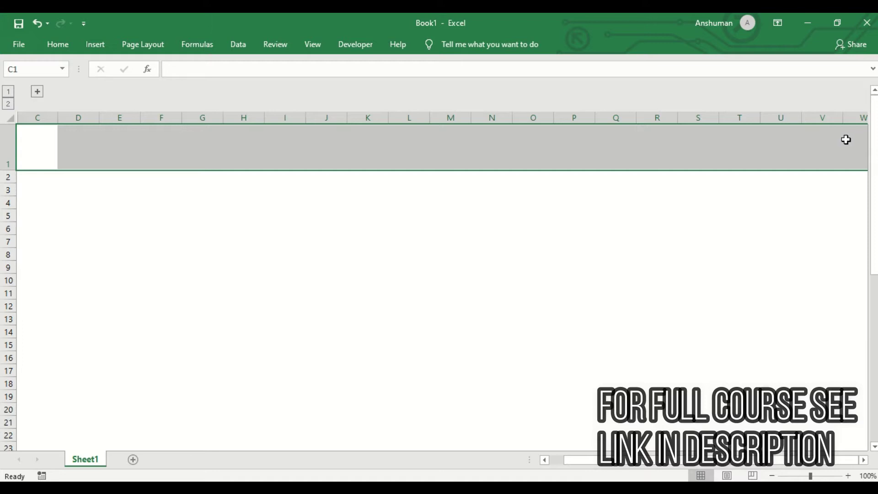
{"action": "right_click", "coordinate": [349, 157]}
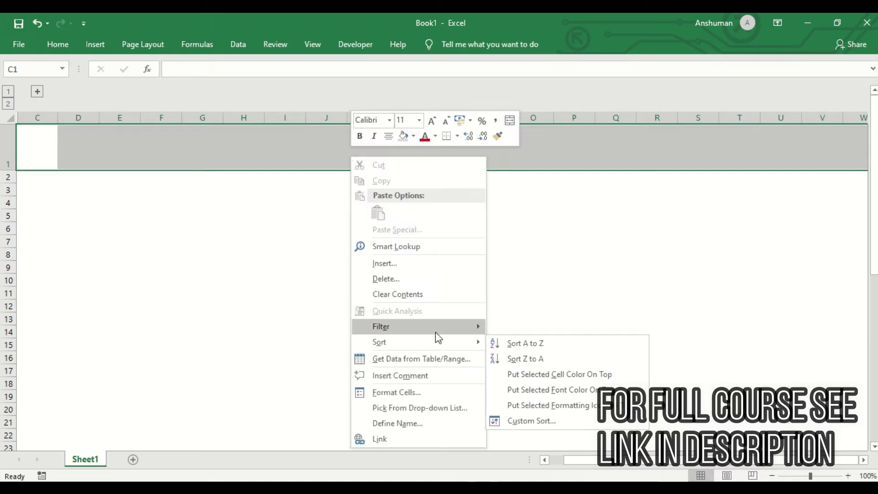
{"action": "left_click", "coordinate": [411, 391]}
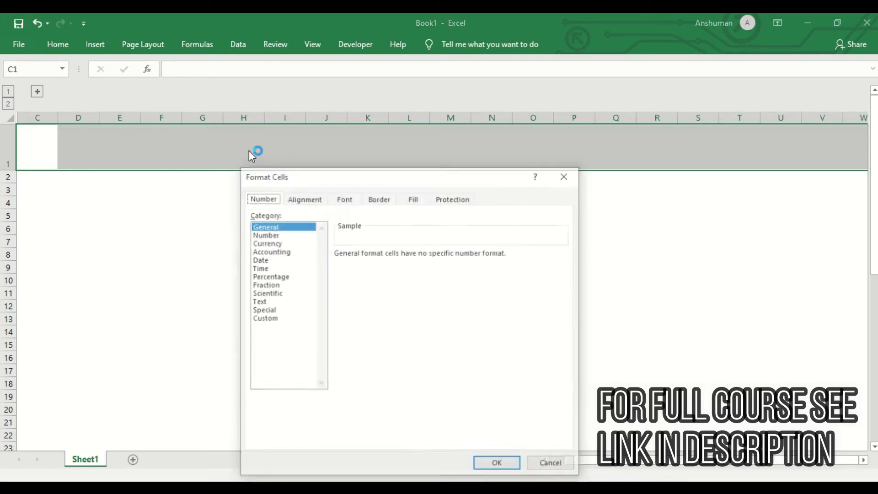
{"action": "left_click_drag", "start_coordinate": [301, 177], "coordinate": [263, 90]}
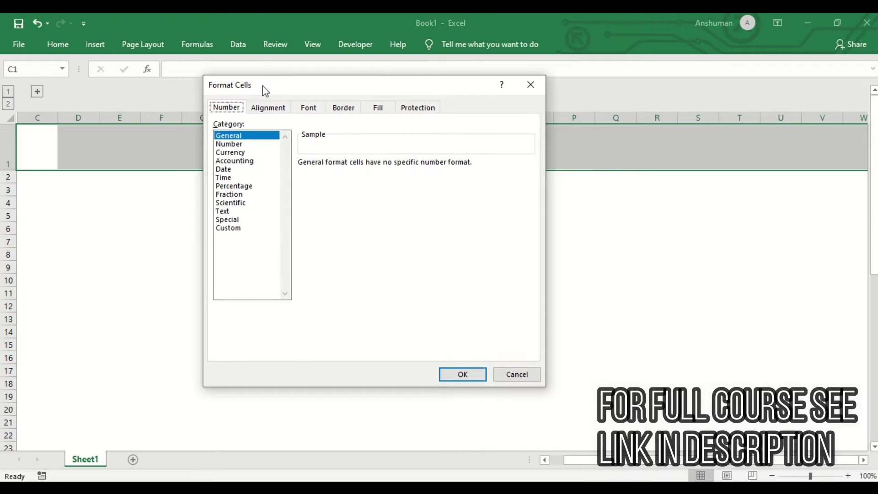
{"action": "left_click", "coordinate": [377, 109]}
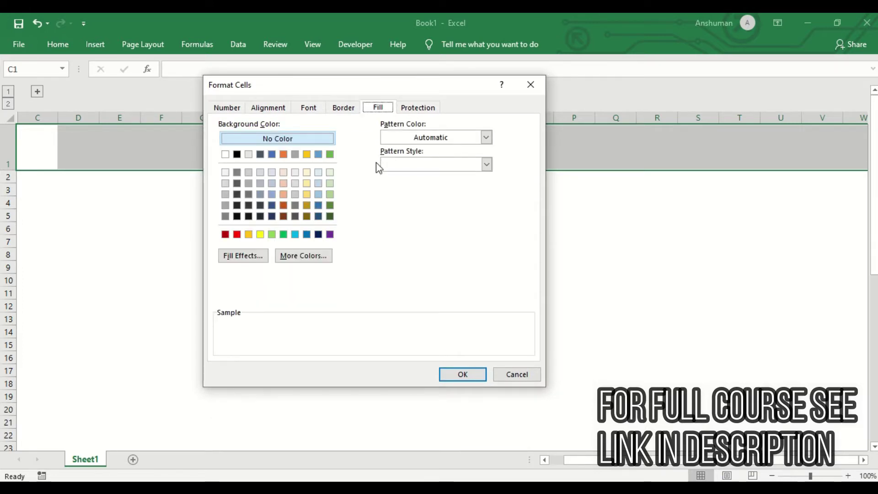
Apply a two-color horizontal gradient to the row 1 cells, from light orange to a paler orange.
{"action": "left_click", "coordinate": [229, 258]}
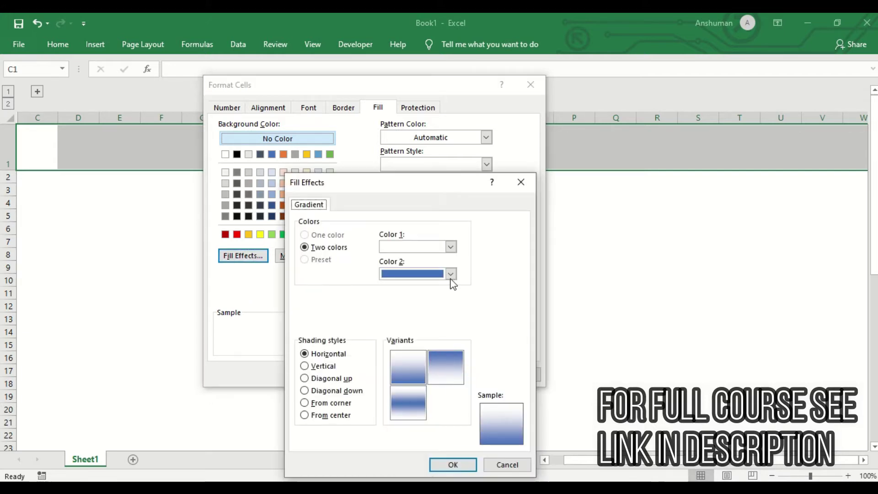
{"action": "left_click", "coordinate": [450, 248]}
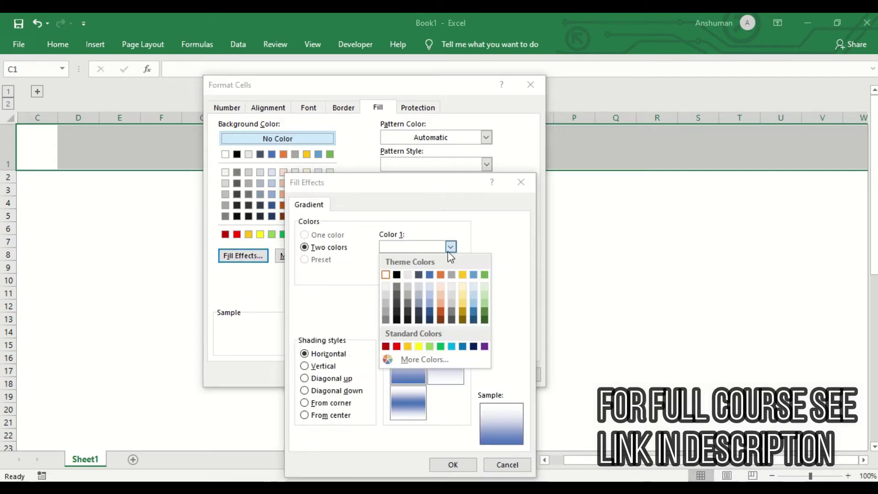
{"action": "left_click", "coordinate": [445, 295]}
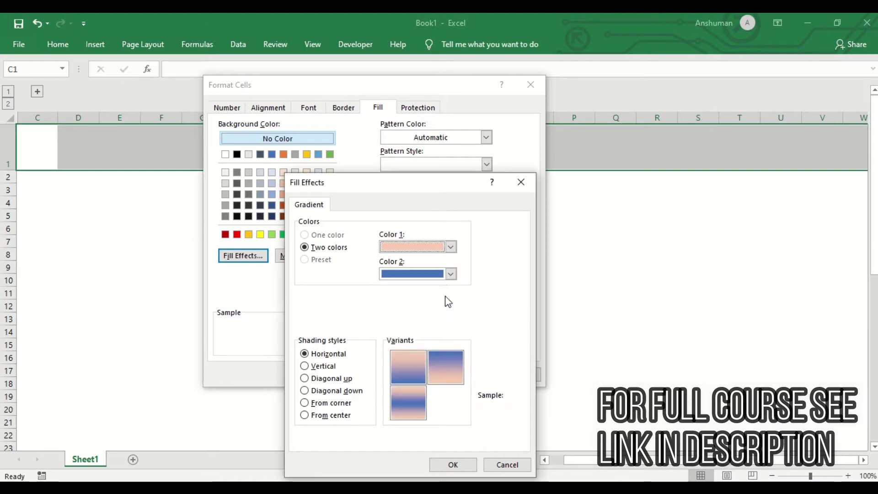
{"action": "left_click", "coordinate": [447, 275]}
{"action": "left_click", "coordinate": [440, 316]}
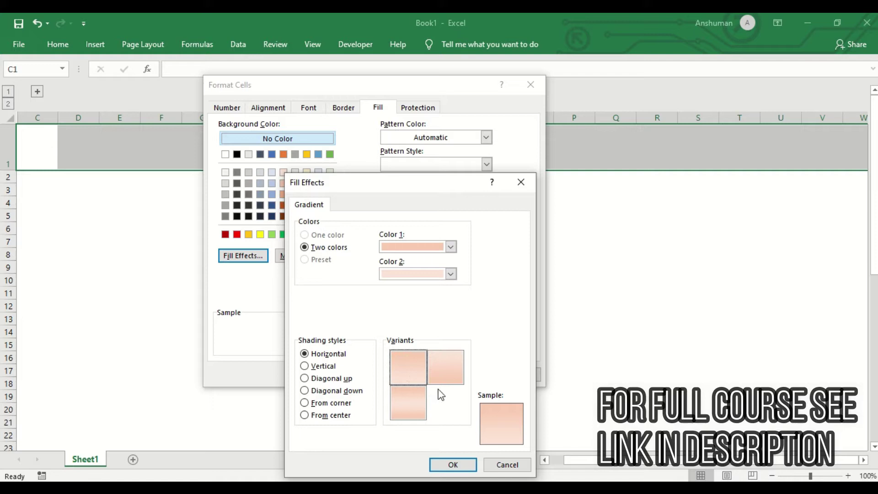
{"action": "left_click", "coordinate": [445, 471]}
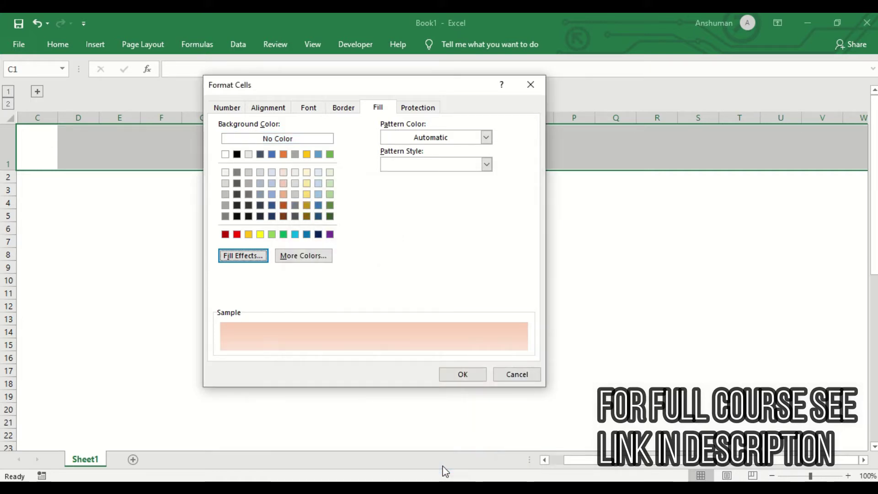
{"action": "left_click", "coordinate": [460, 376]}
{"action": "left_click", "coordinate": [256, 265]}
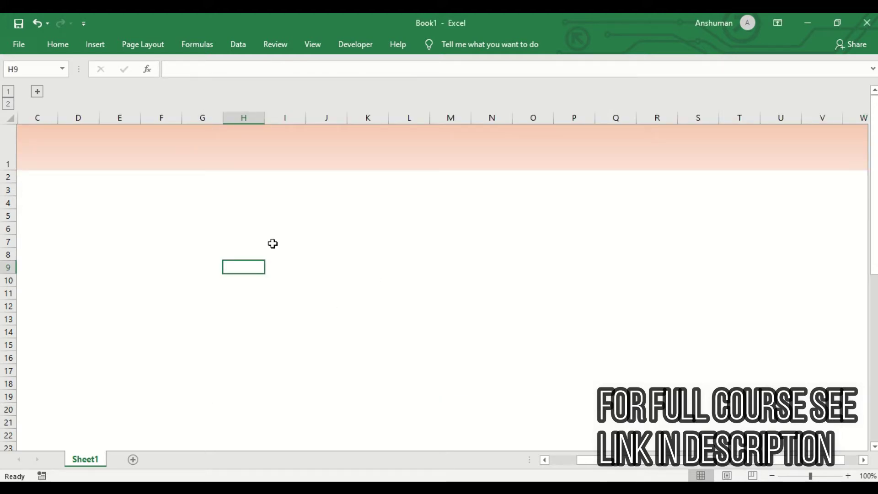
Fill the area below the header, from C2 across and down to row 68, with the palest orange theme color.
{"action": "left_click_drag", "start_coordinate": [23, 176], "coordinate": [846, 273]}
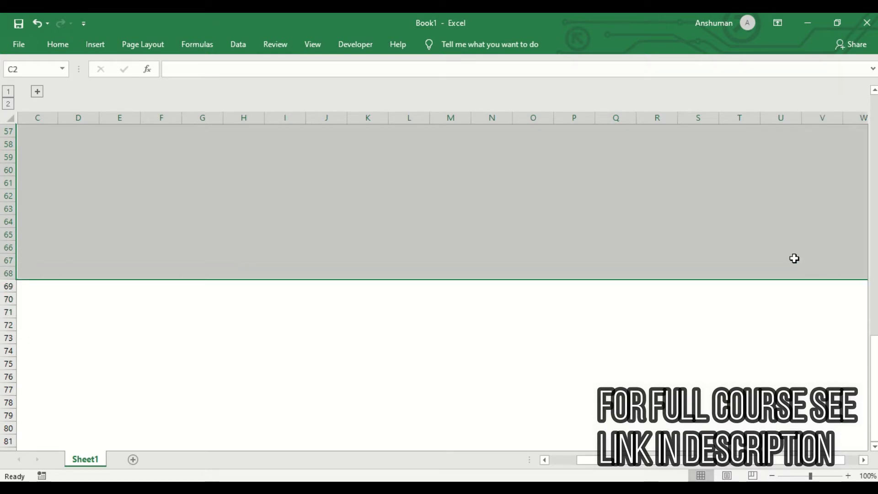
{"action": "left_click", "coordinate": [58, 44]}
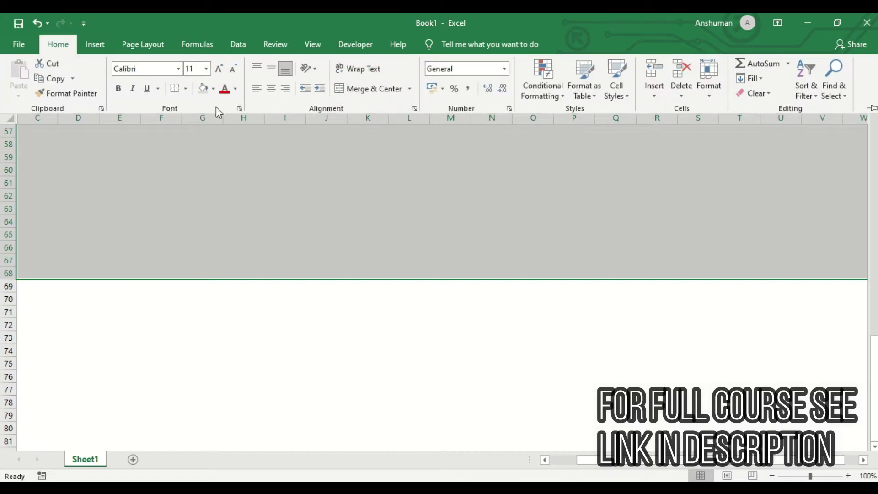
{"action": "left_click", "coordinate": [213, 89]}
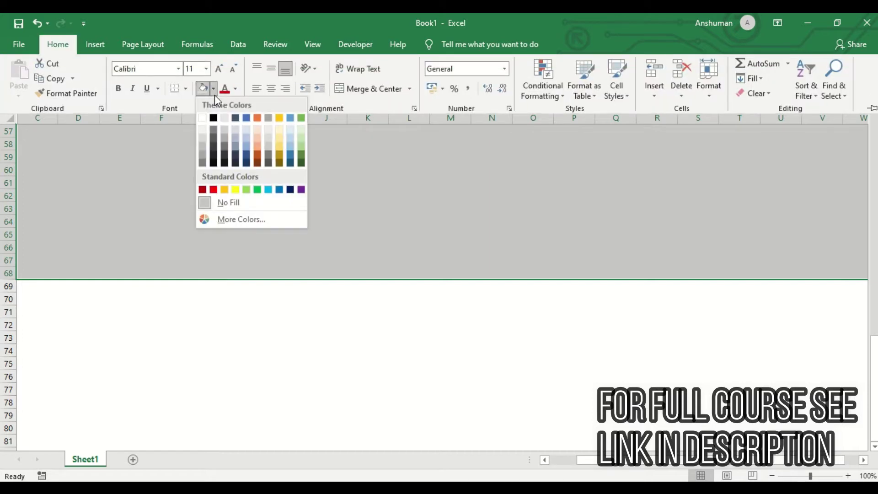
{"action": "left_click", "coordinate": [258, 129]}
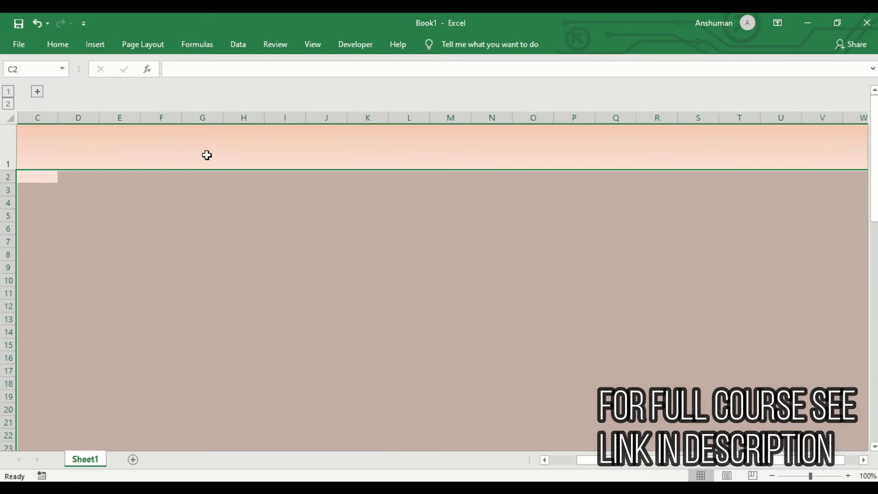
{"action": "left_click", "coordinate": [205, 153]}
{"action": "left_click", "coordinate": [278, 278]}
{"action": "left_click", "coordinate": [150, 201]}
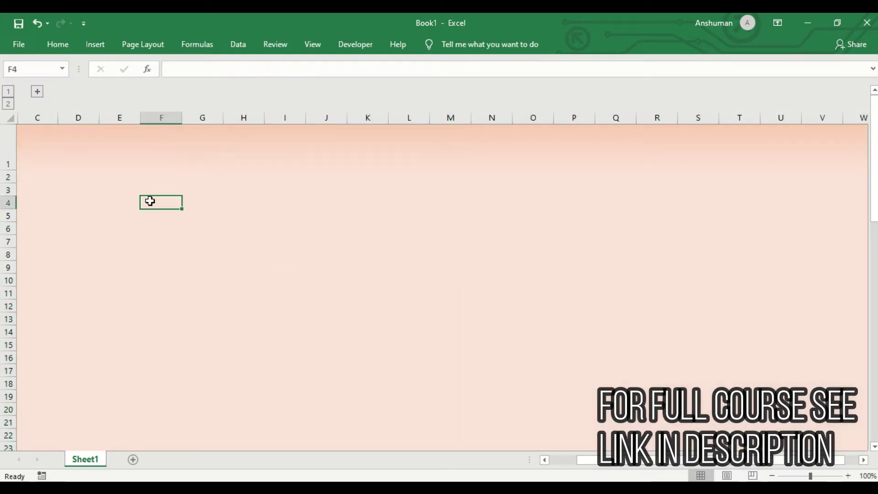
Enter the heading "Transaction Register" in cell D1.
{"action": "left_click", "coordinate": [44, 144]}
{"action": "left_click", "coordinate": [80, 139]}
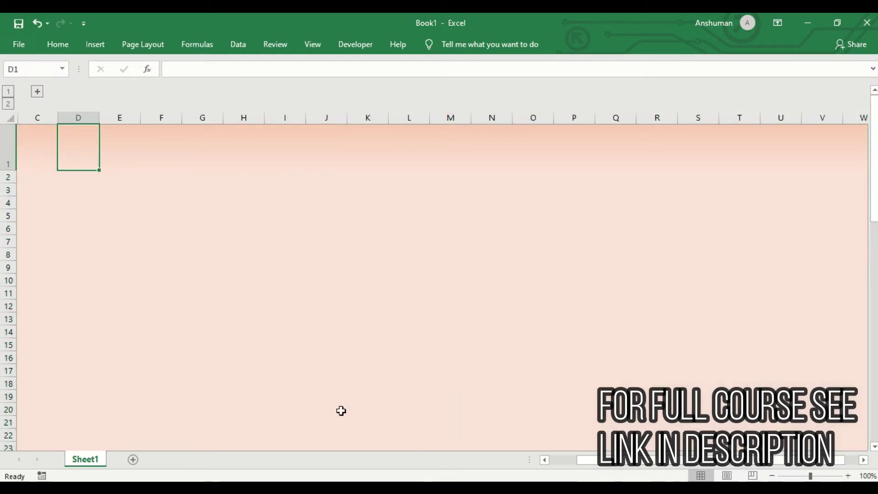
{"action": "type", "text": "Tran"}
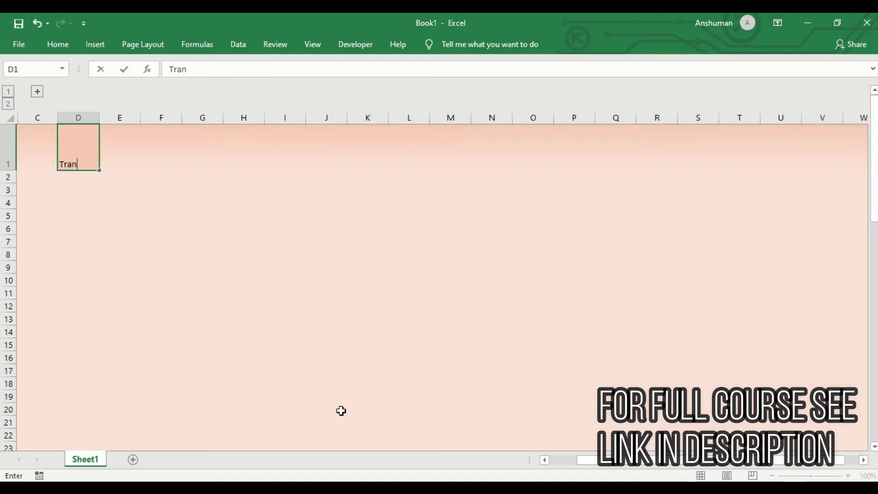
{"action": "type", "text": "saction Register"}
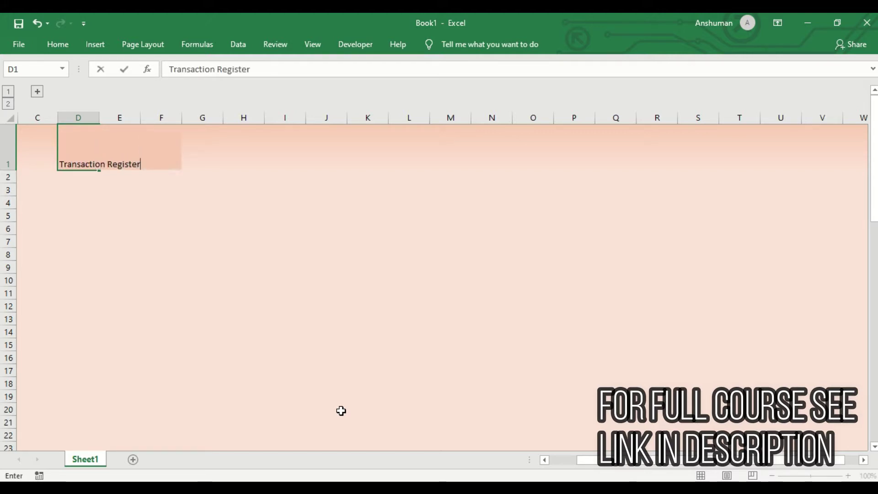
{"action": "key", "text": "ctrl+Return"}
{"action": "key", "text": "Right"}
{"action": "key", "text": "Left"}
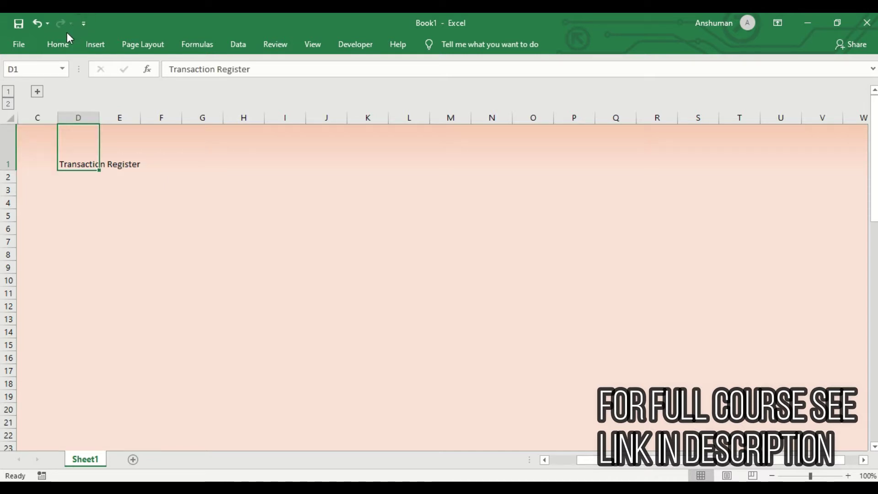
Enlarge the D1 heading to 26 pt and make it bold.
{"action": "left_click", "coordinate": [59, 44]}
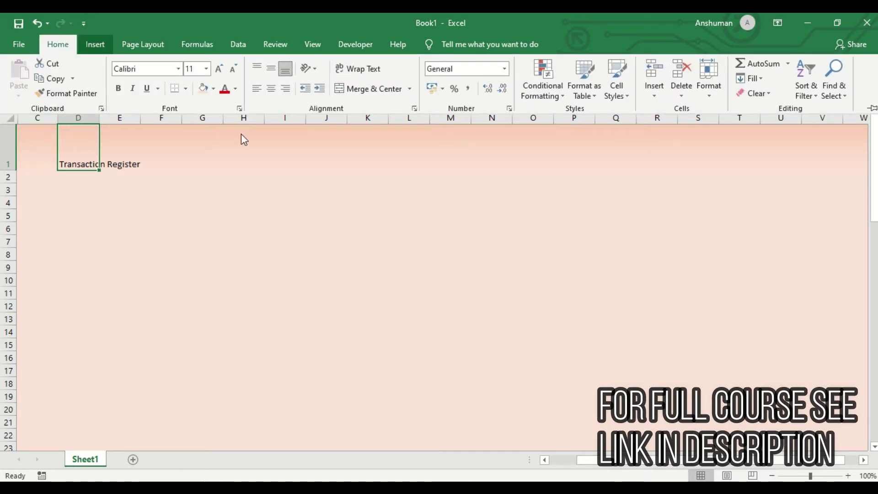
{"action": "left_click", "coordinate": [217, 72]}
{"action": "left_click", "coordinate": [217, 73]}
{"action": "left_click", "coordinate": [217, 72]}
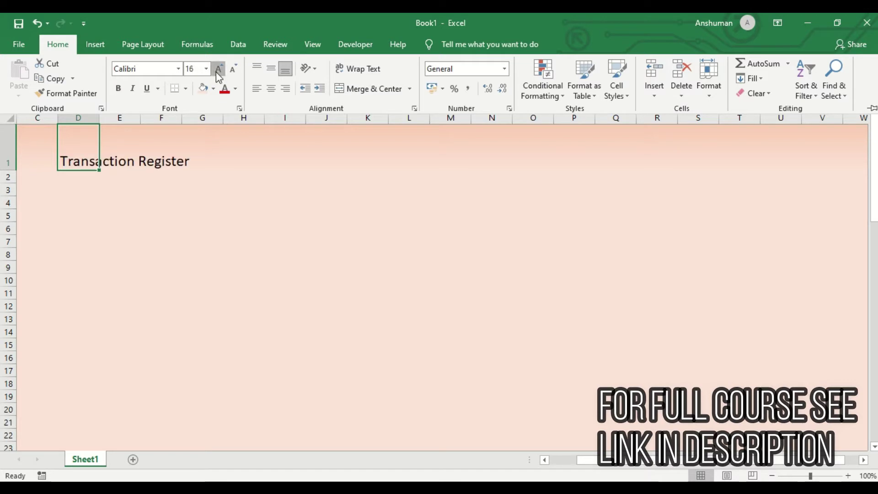
{"action": "left_click", "coordinate": [217, 73]}
{"action": "left_click", "coordinate": [218, 73]}
{"action": "left_click", "coordinate": [218, 73]}
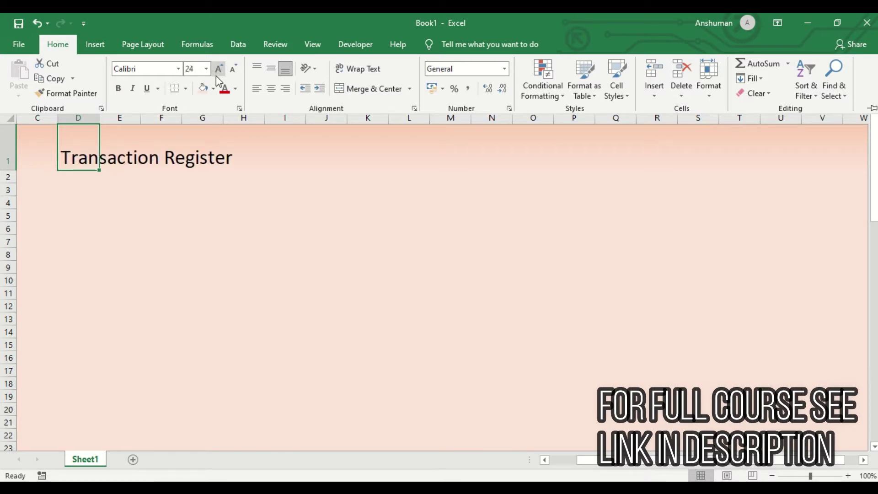
{"action": "left_click", "coordinate": [218, 69]}
{"action": "left_click", "coordinate": [118, 88]}
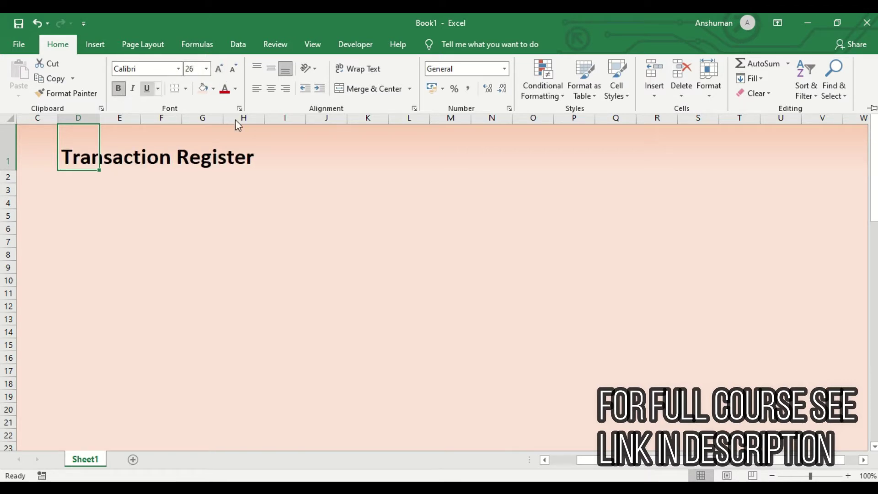
Try the Arial Rounded MT Bold font on the heading and return it to Calibri.
{"action": "left_click", "coordinate": [182, 70]}
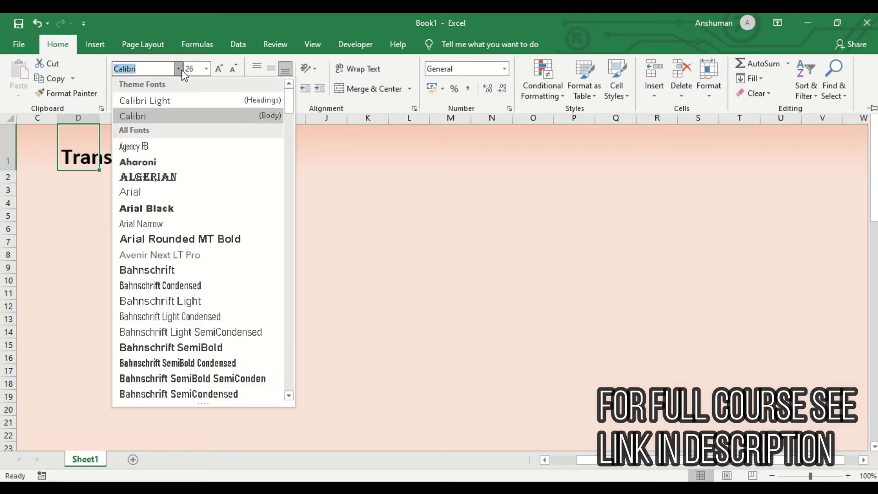
{"action": "left_click", "coordinate": [173, 240]}
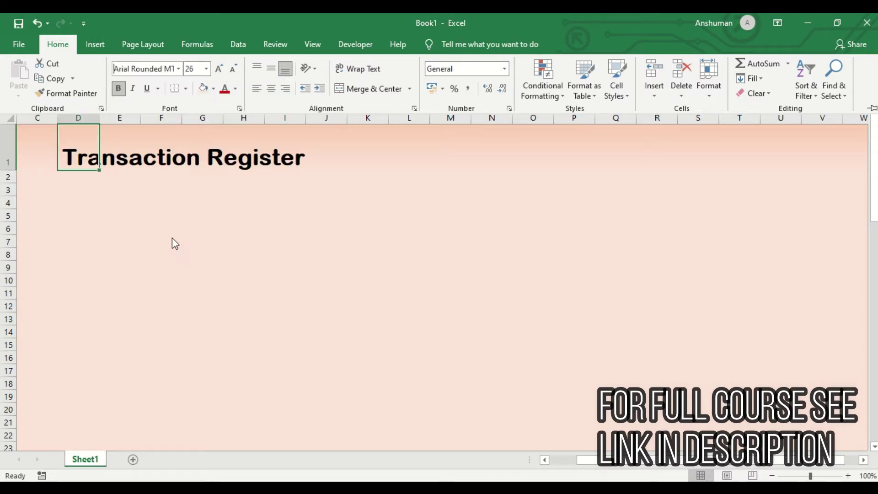
{"action": "left_click", "coordinate": [180, 69]}
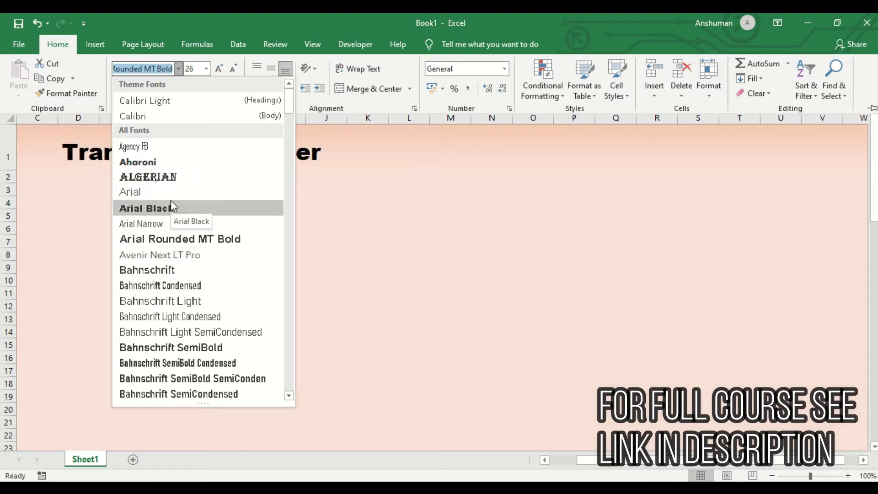
{"action": "left_click", "coordinate": [157, 118]}
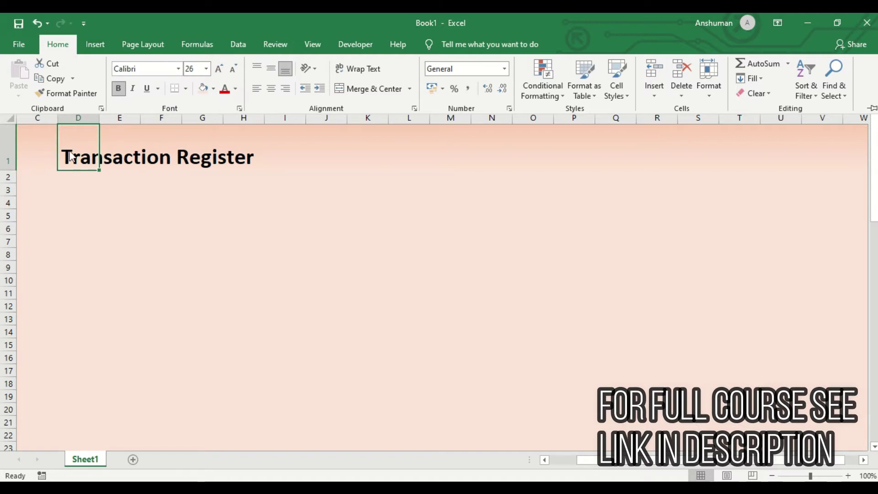
Enlarge the heading to 48 pt and make row 1 slightly taller to give it room.
{"action": "left_click", "coordinate": [215, 71]}
{"action": "left_click", "coordinate": [215, 71]}
{"action": "left_click", "coordinate": [215, 71]}
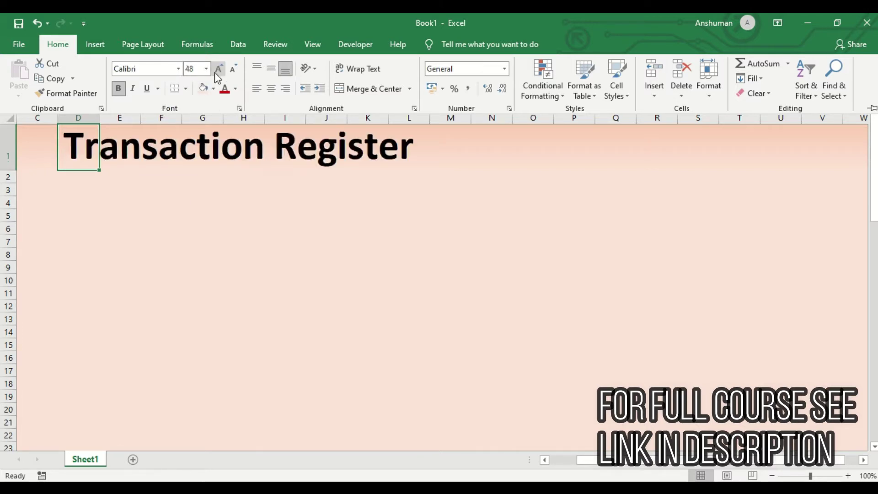
{"action": "key", "text": "ctrl+F1"}
{"action": "left_click", "coordinate": [106, 204]}
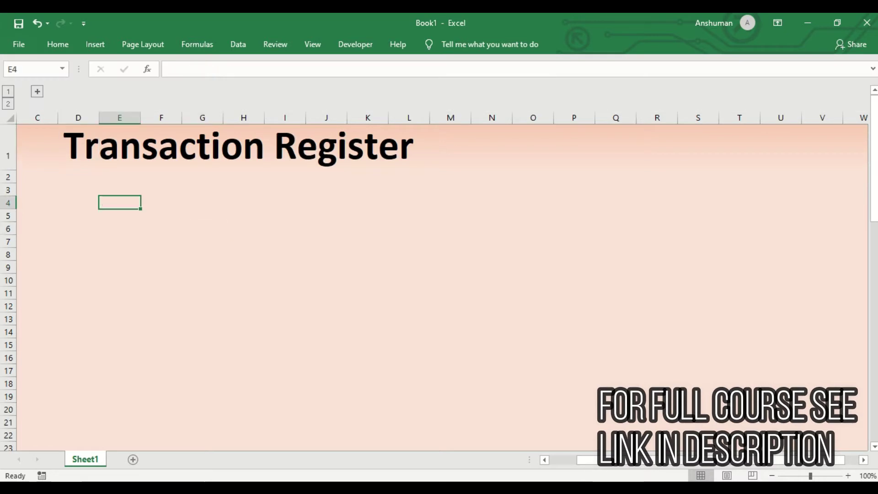
{"action": "left_click_drag", "start_coordinate": [14, 170], "coordinate": [15, 179]}
{"action": "left_click", "coordinate": [104, 201]}
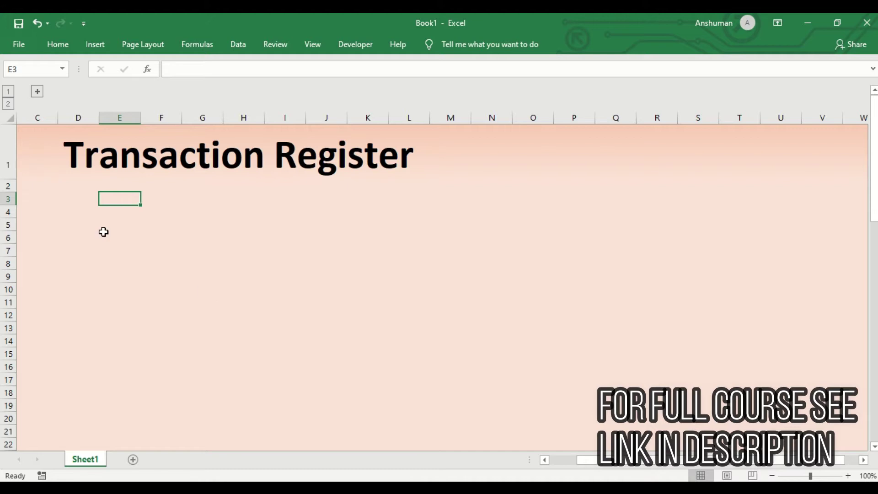
Enter the column headings "S No" in D3 and "Particulars" in E3.
{"action": "left_click", "coordinate": [73, 197]}
{"action": "type", "text": "S No"}
{"action": "key", "text": "Tab"}
{"action": "type", "text": "Partic"}
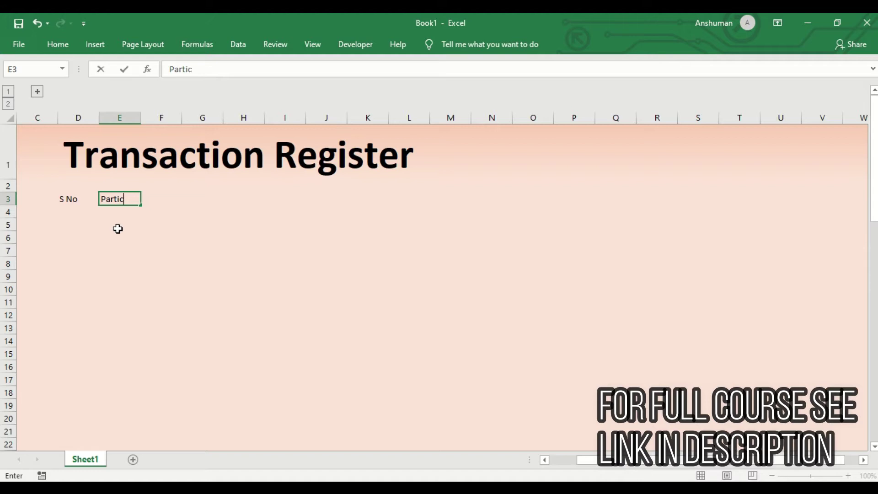
{"action": "key", "text": "Tab"}
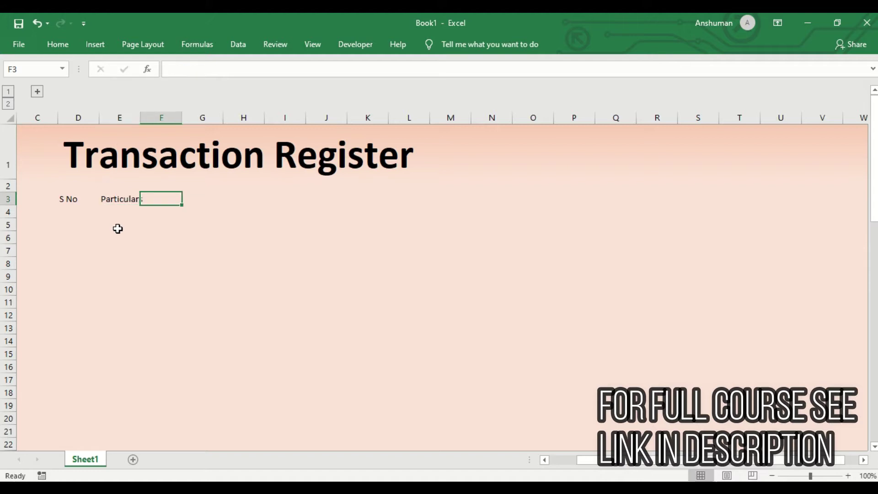
Autofit the width of column E to its "Particulars" heading.
{"action": "key", "text": "Left"}
{"action": "key", "text": "Left"}
{"action": "key", "text": "Right"}
{"action": "key", "text": "alt"}
{"action": "key", "text": "o"}
{"action": "key", "text": "c"}
{"action": "key", "text": "a"}
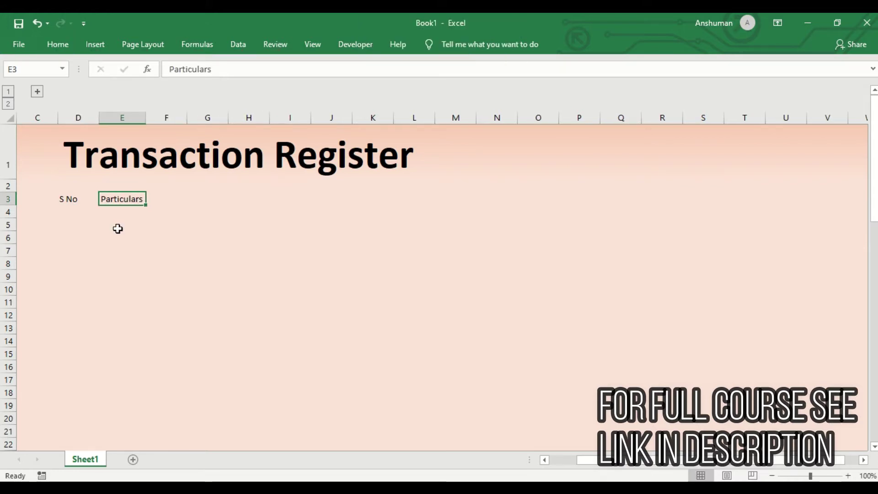
Enter the column heading "Debit (in Rs)" in F3.
{"action": "left_click", "coordinate": [161, 199]}
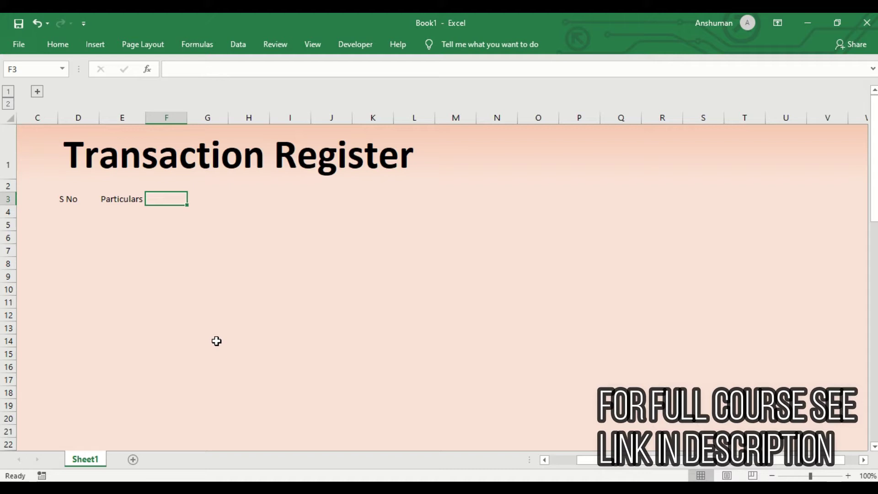
{"action": "key", "text": "Left"}
{"action": "key", "text": "Left"}
{"action": "key", "text": "Right"}
{"action": "key", "text": "Right"}
{"action": "type", "text": "D"}
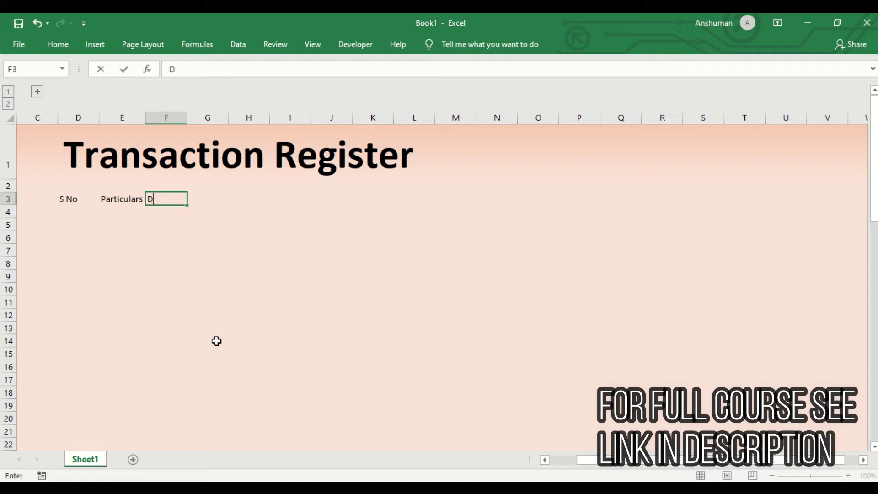
{"action": "type", "text": "ebit (in Rs)"}
{"action": "key", "text": "ctrl+Return"}
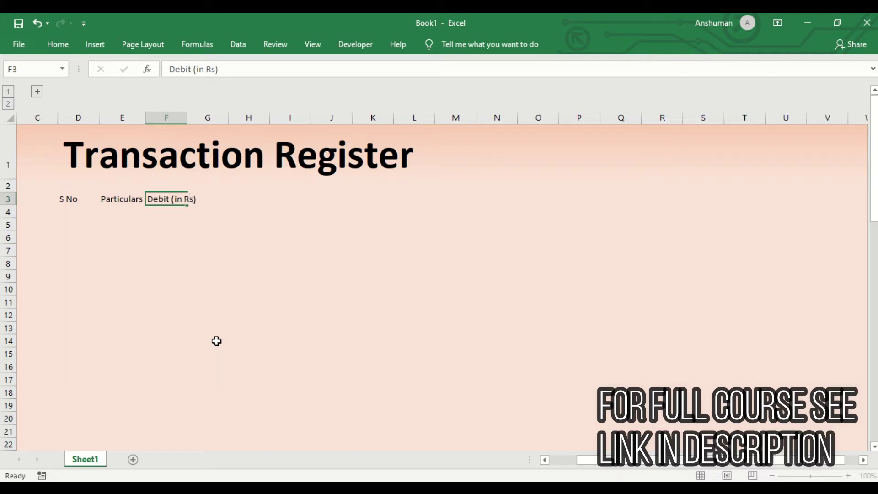
Copy the debit heading from F3 into G3 and edit the copy to read "Credit (in Rs)".
{"action": "key", "text": "ctrl+c"}
{"action": "key", "text": "Right"}
{"action": "key", "text": "ctrl+v"}
{"action": "key", "text": "F2"}
{"action": "key", "text": "Home"}
{"action": "key", "text": "Delete"}
{"action": "type", "text": "Cr"}
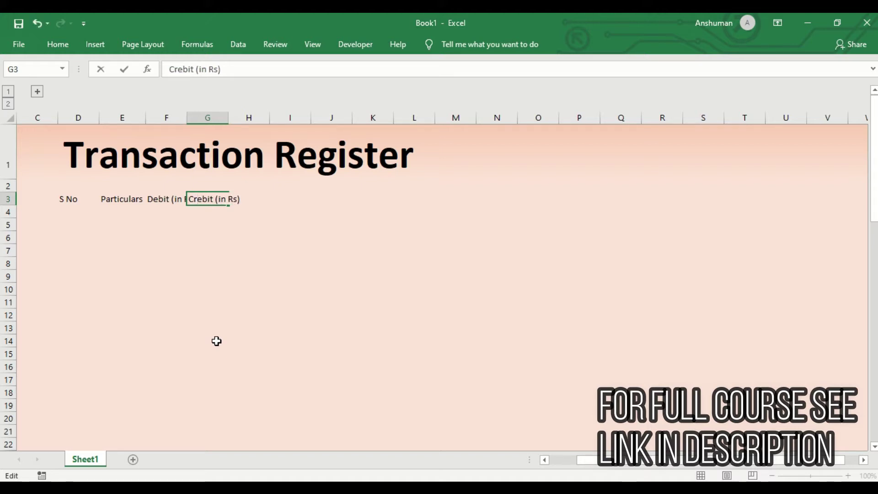
{"action": "key", "text": "Delete"}
{"action": "type", "text": "d"}
{"action": "key", "text": "Return"}
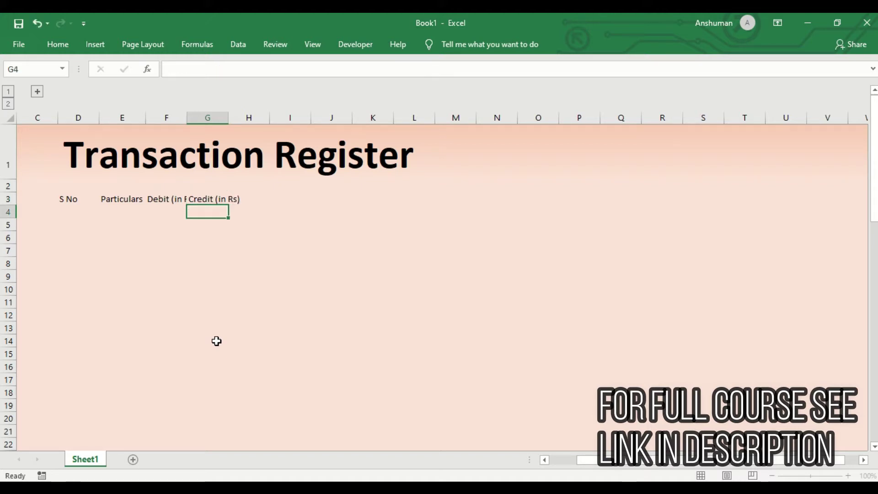
Widen columns D to G to one equal column width that shows all four headings in full.
{"action": "key", "text": "Up"}
{"action": "key", "text": "Left"}
{"action": "key", "text": "Left"}
{"action": "key", "text": "Left"}
{"action": "key", "text": "shift+Right"}
{"action": "key", "text": "shift+Right"}
{"action": "key", "text": "shift+Right"}
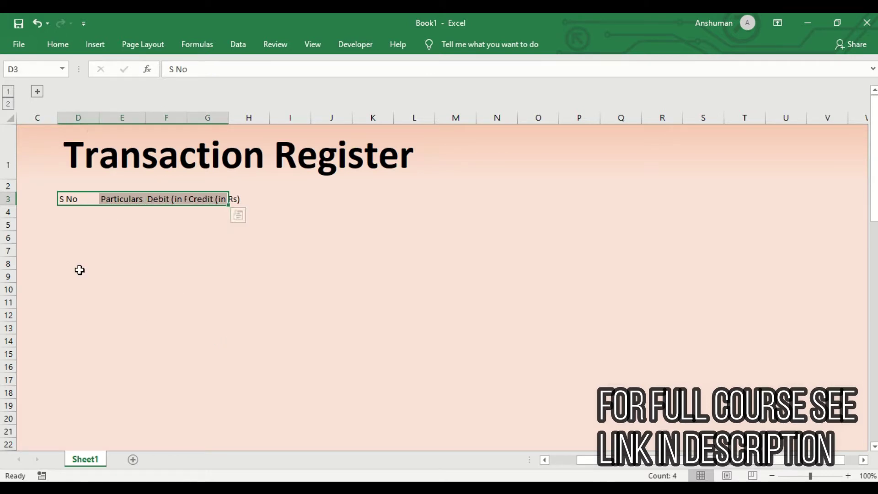
{"action": "key", "text": "alt"}
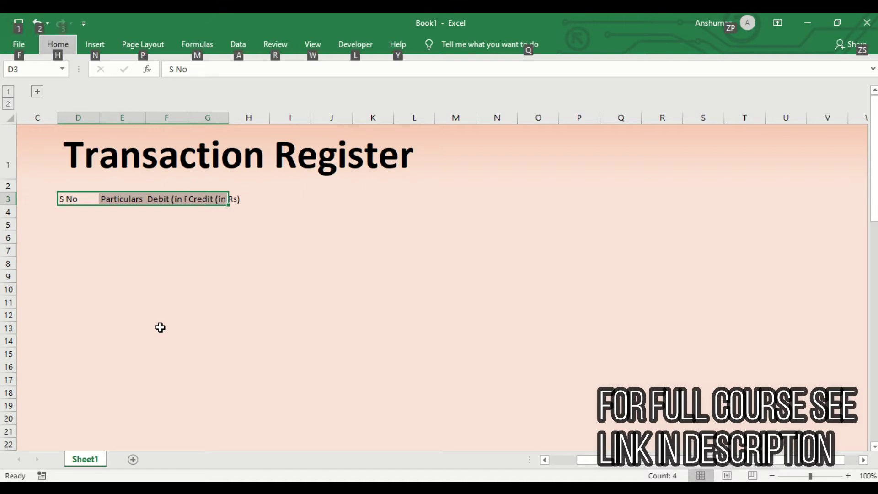
{"action": "key", "text": "h"}
{"action": "key", "text": "o"}
{"action": "key", "text": "w"}
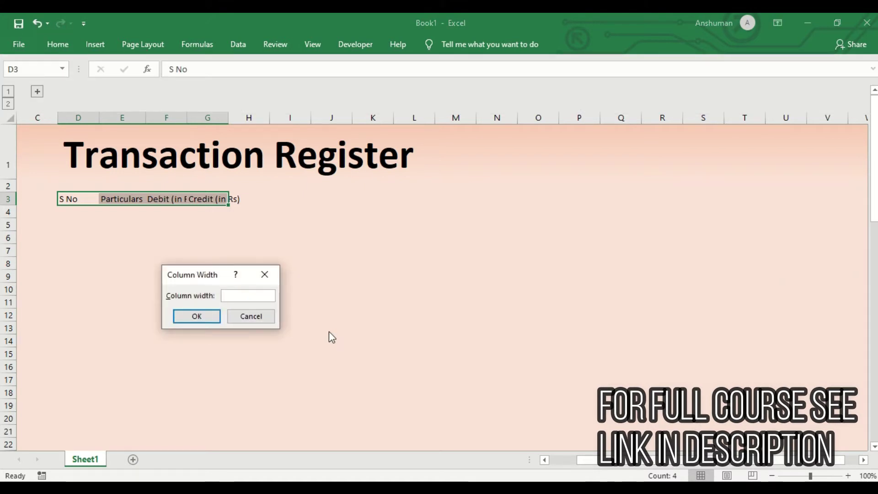
{"action": "key", "text": "Return"}
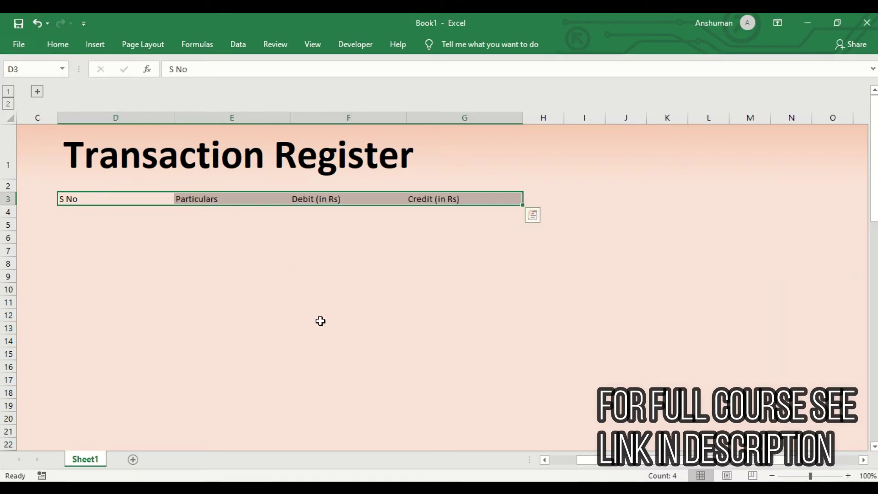
Format the D3:G3 headings as bold 14 pt text, centered horizontally and vertically in a slightly taller row.
{"action": "key", "text": "ctrl+b"}
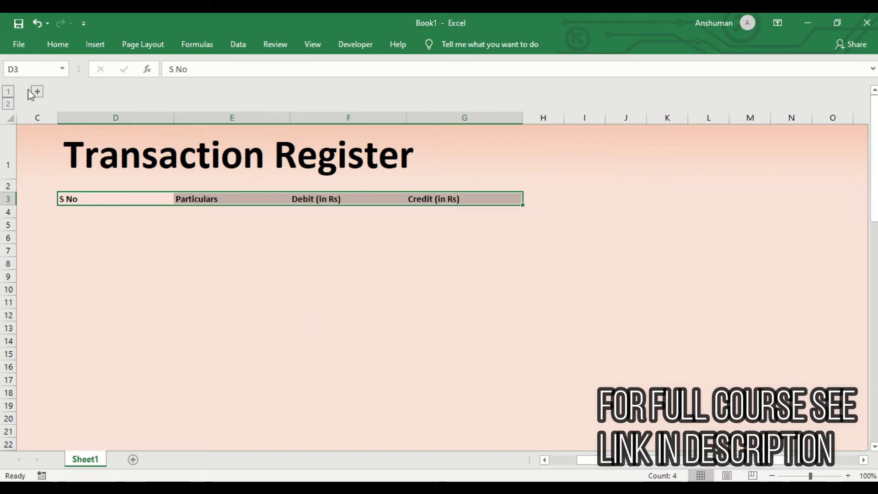
{"action": "left_click_drag", "start_coordinate": [11, 207], "coordinate": [11, 213]}
{"action": "left_click", "coordinate": [54, 44]}
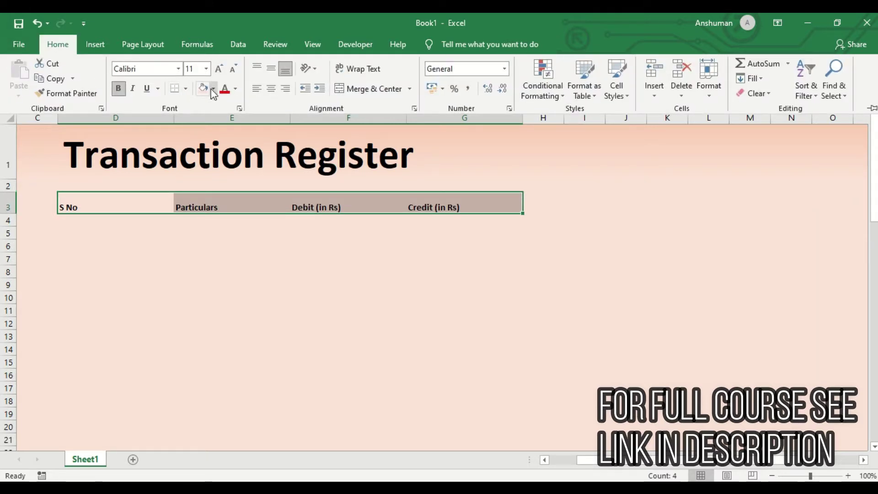
{"action": "left_click", "coordinate": [218, 70]}
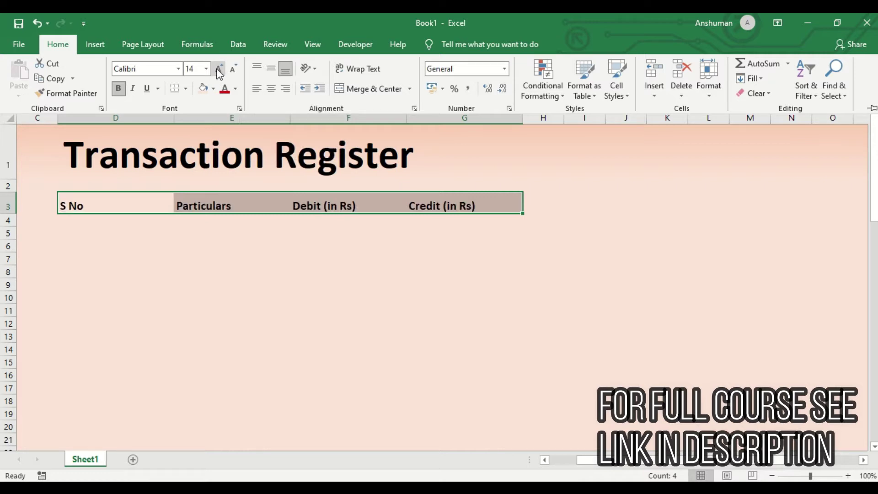
{"action": "left_click", "coordinate": [271, 69]}
{"action": "left_click", "coordinate": [271, 88]}
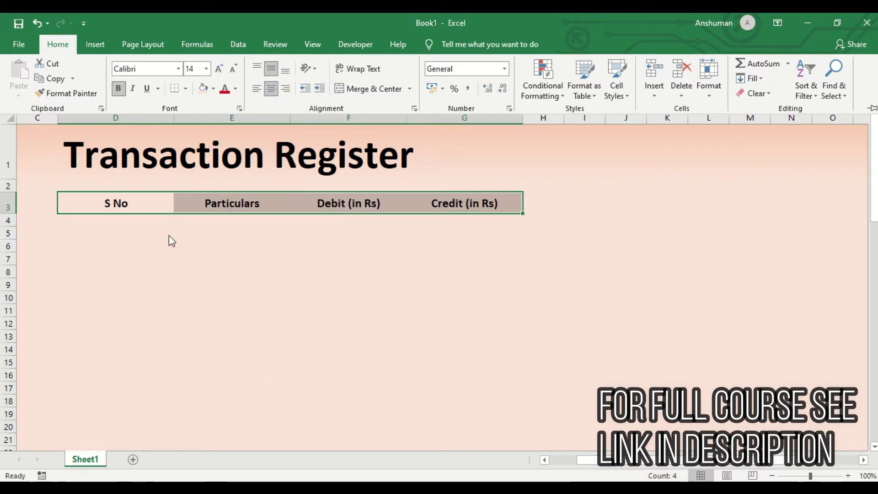
Fill the table area in columns D to G, from the heading row down past row 21, with white.
{"action": "key", "text": "ctrl+F1"}
{"action": "left_click_drag", "start_coordinate": [124, 201], "coordinate": [458, 414]}
{"action": "left_click_drag", "start_coordinate": [874, 347], "coordinate": [873, 147]}
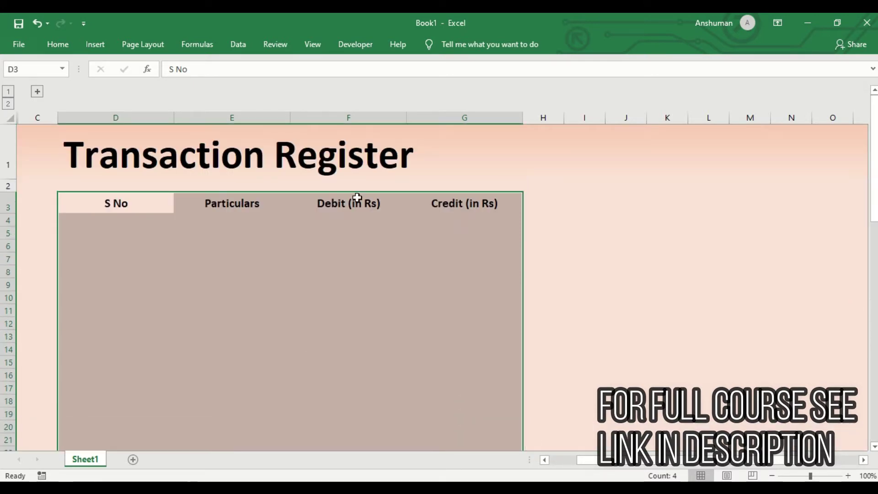
{"action": "left_click", "coordinate": [57, 44]}
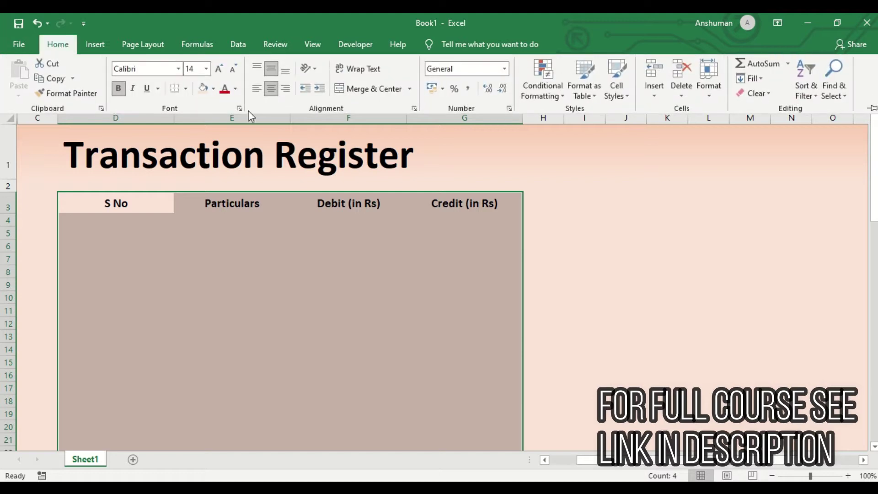
{"action": "left_click", "coordinate": [213, 88]}
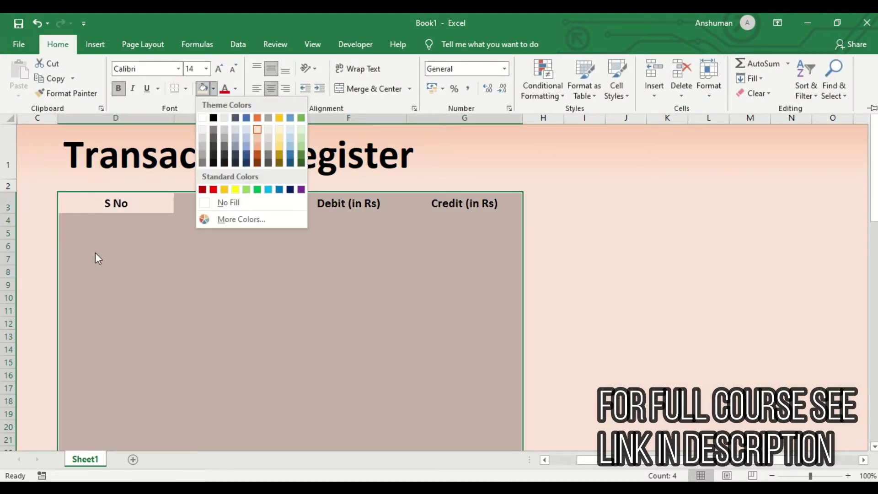
{"action": "left_click", "coordinate": [95, 252]}
{"action": "key", "text": "alt"}
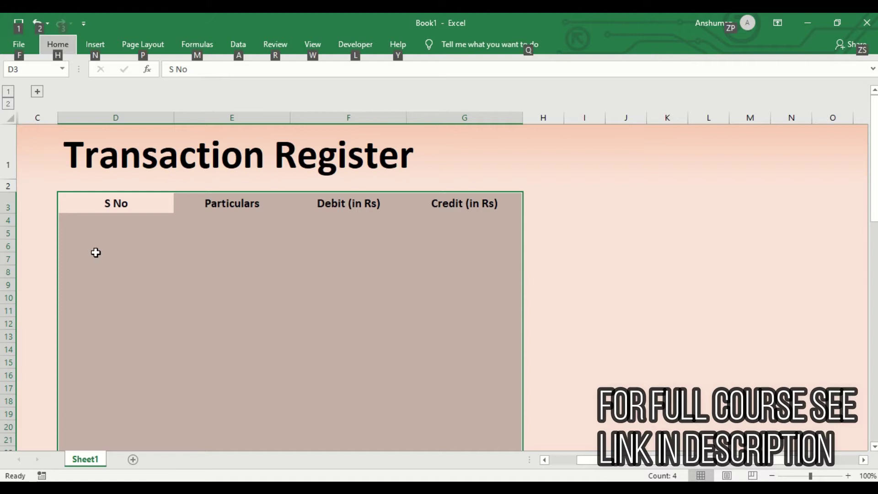
{"action": "key", "text": "h"}
{"action": "key", "text": "h"}
{"action": "key", "text": "Return"}
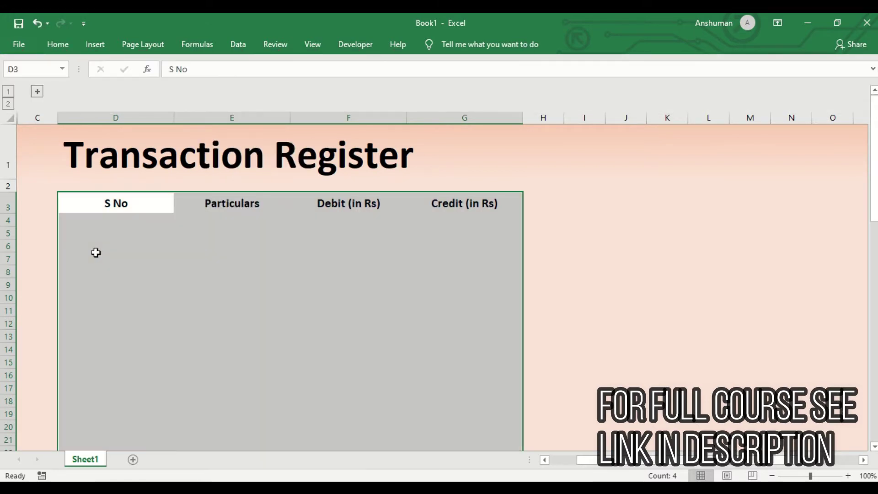
Give the selected table range an outer border in a thicker solid orange line.
{"action": "right_click", "coordinate": [119, 210]}
{"action": "left_click", "coordinate": [116, 203]}
{"action": "right_click", "coordinate": [117, 206]}
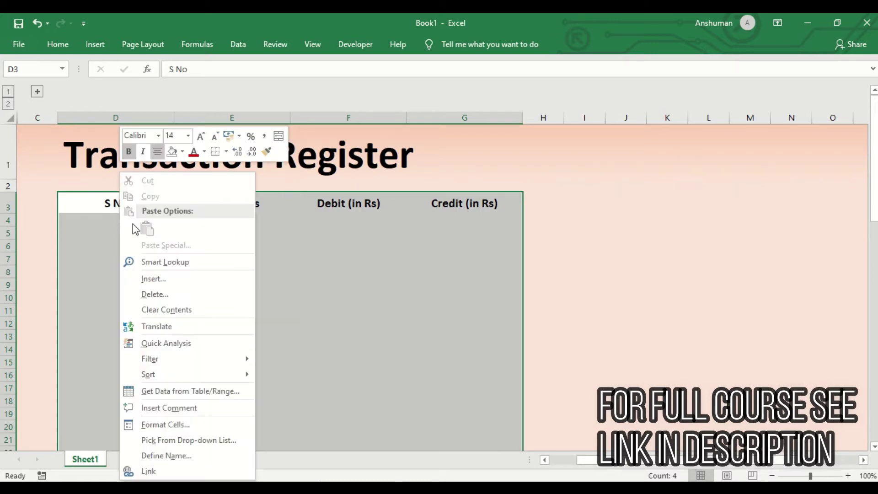
{"action": "left_click", "coordinate": [166, 425]}
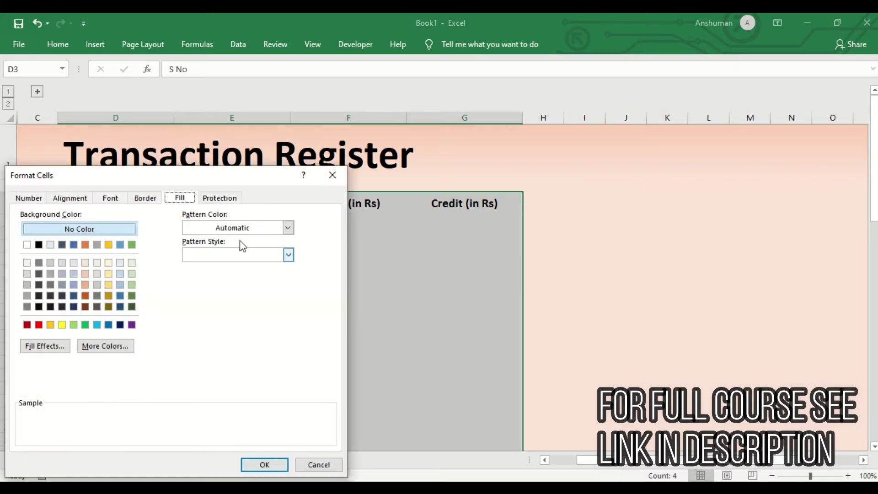
{"action": "left_click_drag", "start_coordinate": [254, 178], "coordinate": [441, 117]}
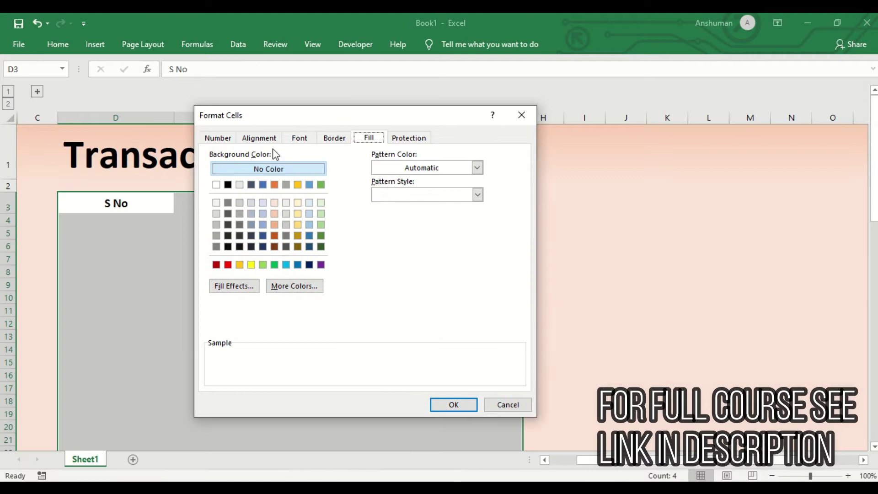
{"action": "left_click", "coordinate": [334, 139]}
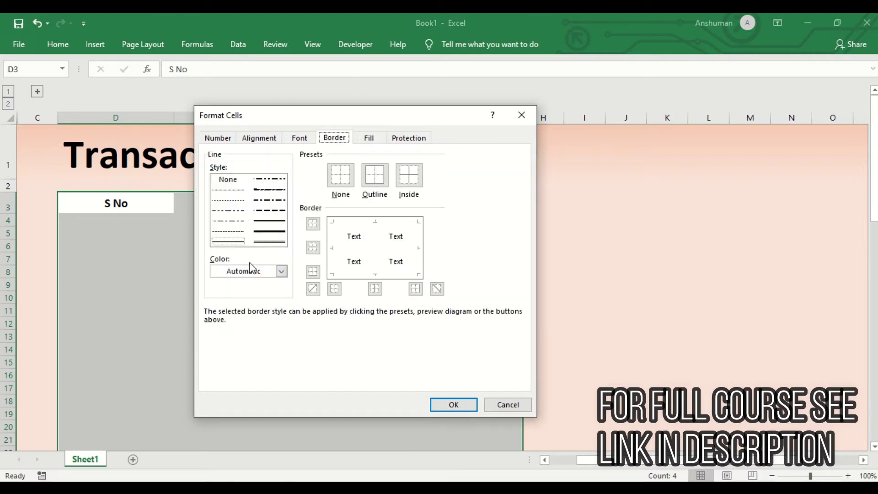
{"action": "left_click", "coordinate": [246, 273]}
{"action": "left_click", "coordinate": [271, 315]}
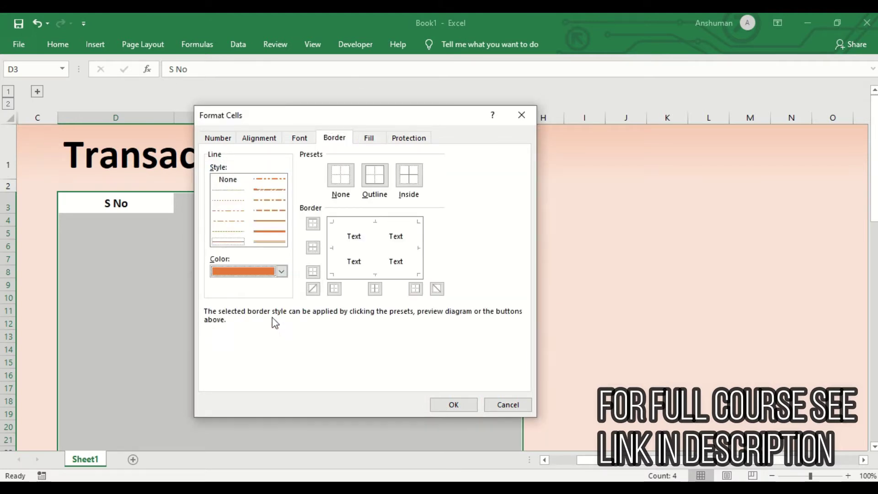
{"action": "left_click", "coordinate": [265, 221]}
{"action": "left_click", "coordinate": [330, 246]}
{"action": "left_click", "coordinate": [373, 228]}
{"action": "left_click", "coordinate": [417, 249]}
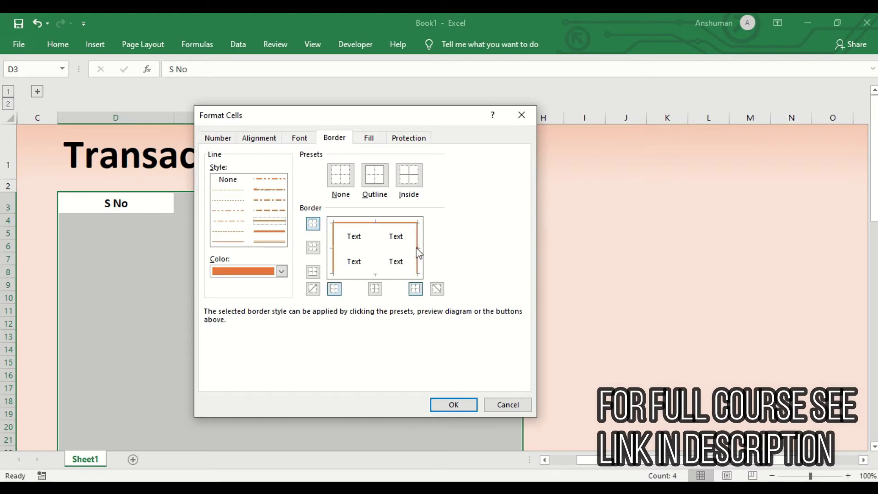
{"action": "left_click", "coordinate": [375, 231]}
{"action": "left_click", "coordinate": [374, 233]}
Add inside horizontal and vertical borders in the finest dotted orange line and apply the border formatting to the table.
{"action": "left_click", "coordinate": [226, 190]}
{"action": "left_click", "coordinate": [372, 252]}
{"action": "left_click", "coordinate": [370, 249]}
{"action": "left_click", "coordinate": [453, 404]}
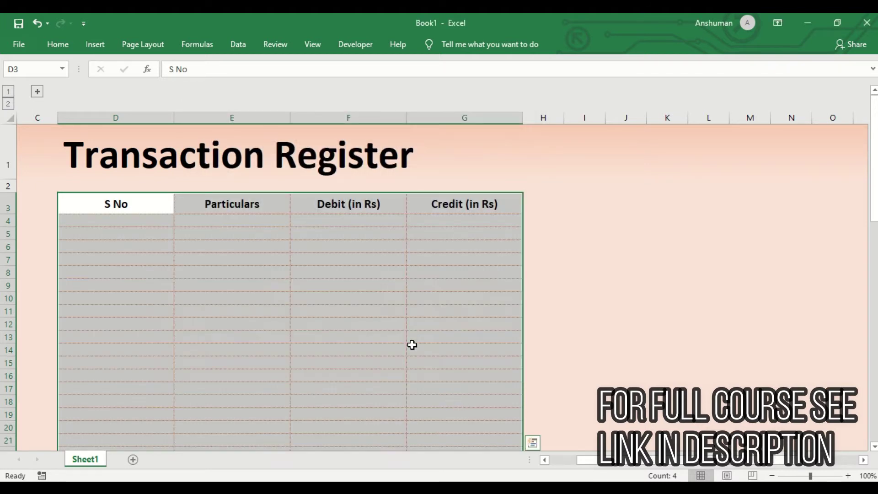
{"action": "left_click", "coordinate": [375, 299]}
{"action": "left_click", "coordinate": [589, 352]}
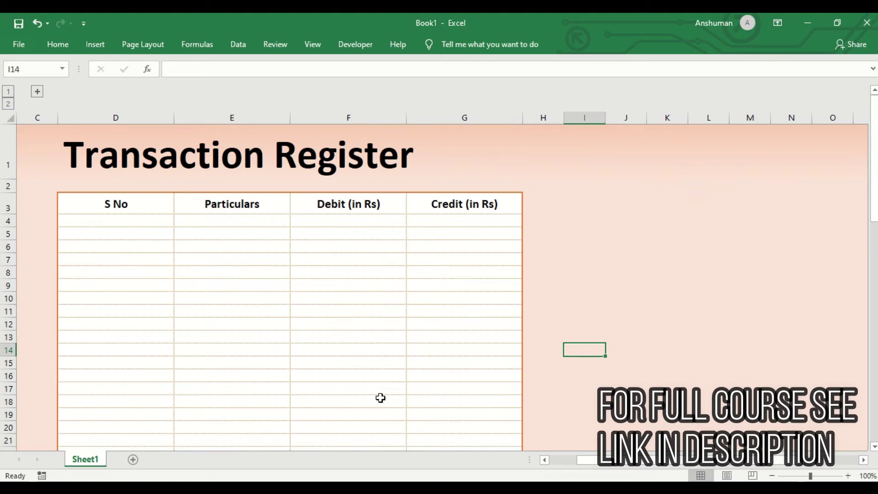
{"action": "key", "text": "Up"}
{"action": "key", "text": "Up"}
{"action": "key", "text": "Up"}
{"action": "key", "text": "Up"}
{"action": "key", "text": "Up"}
{"action": "key", "text": "Up"}
{"action": "key", "text": "Up"}
{"action": "key", "text": "Up"}
{"action": "key", "text": "Up"}
{"action": "key", "text": "Up"}
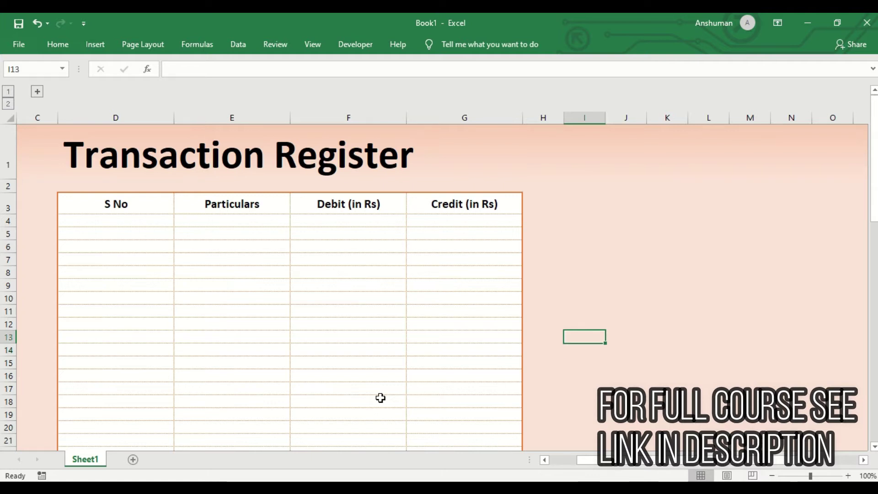
{"action": "key", "text": "Left"}
{"action": "key", "text": "Left"}
{"action": "key", "text": "Left"}
{"action": "key", "text": "Left"}
{"action": "key", "text": "Left"}
{"action": "key", "text": "Right"}
{"action": "key", "text": "Right"}
{"action": "key", "text": "Right"}
{"action": "key", "text": "Left"}
{"action": "key", "text": "Left"}
{"action": "key", "text": "Left"}
{"action": "key", "text": "Right"}
{"action": "key", "text": "Right"}
{"action": "key", "text": "Right"}
{"action": "key", "text": "Left"}
{"action": "key", "text": "Left"}
{"action": "key", "text": "Left"}
{"action": "key", "text": "Down"}
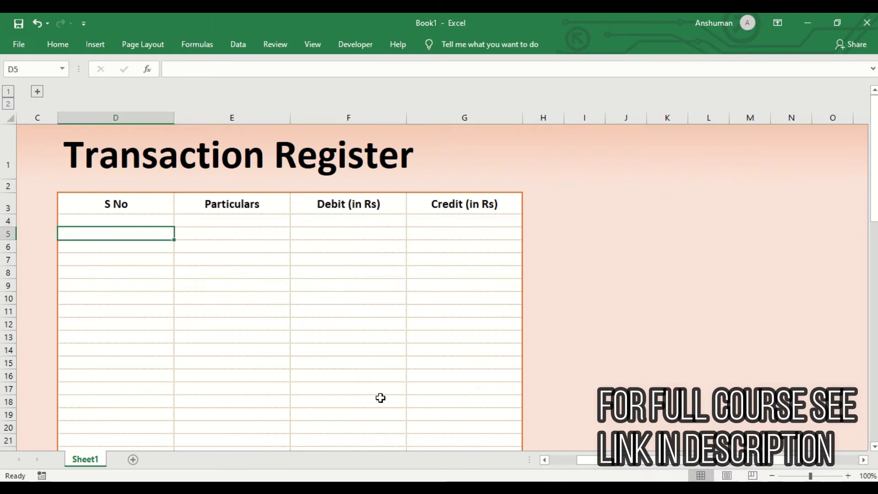
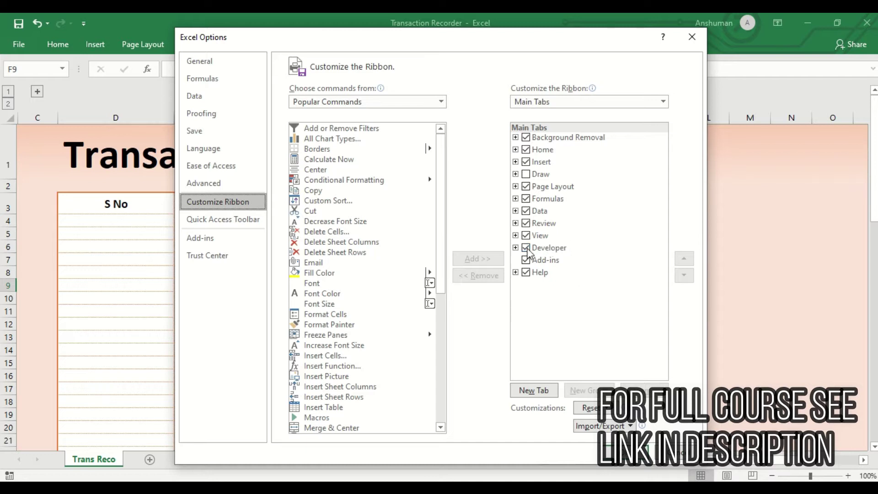
Remove the Developer tab from the ribbon and apply the customization.
{"action": "left_click", "coordinate": [524, 249]}
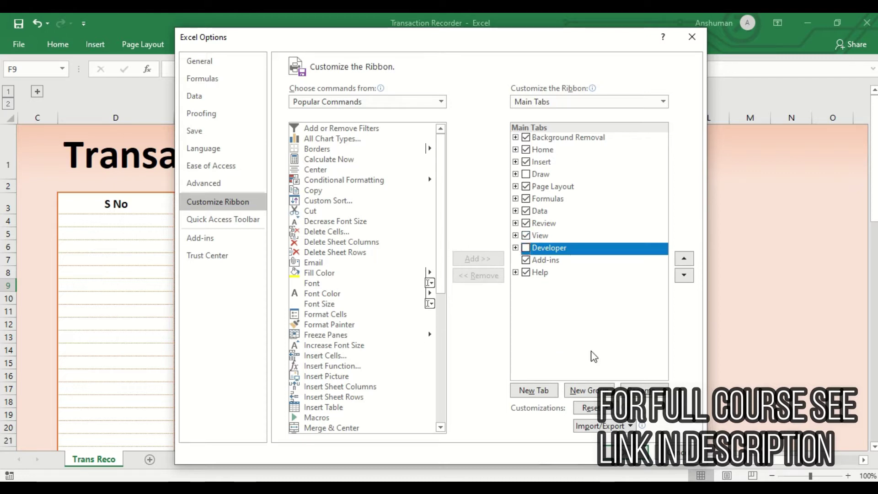
{"action": "left_click", "coordinate": [610, 452]}
{"action": "left_click", "coordinate": [370, 240]}
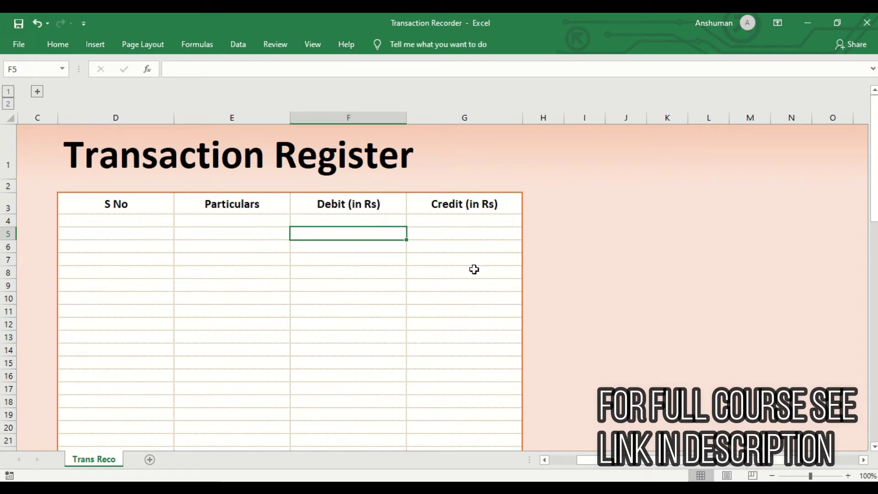
Enable the Developer tab in the ribbon customization options and apply the change.
{"action": "left_click", "coordinate": [25, 44]}
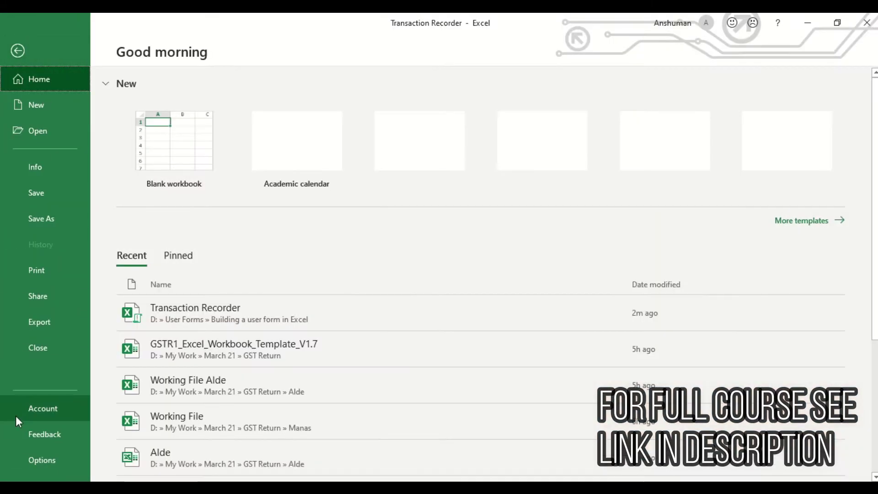
{"action": "left_click", "coordinate": [35, 459]}
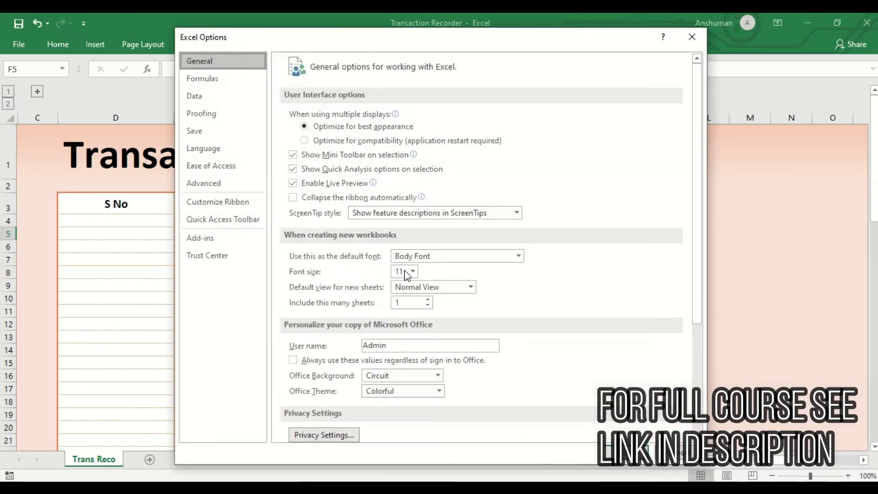
{"action": "left_click", "coordinate": [217, 202]}
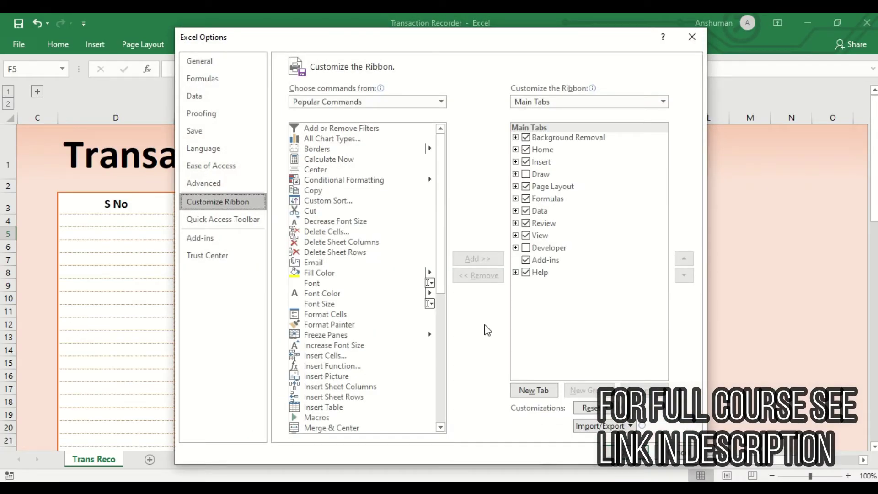
{"action": "left_click", "coordinate": [527, 249]}
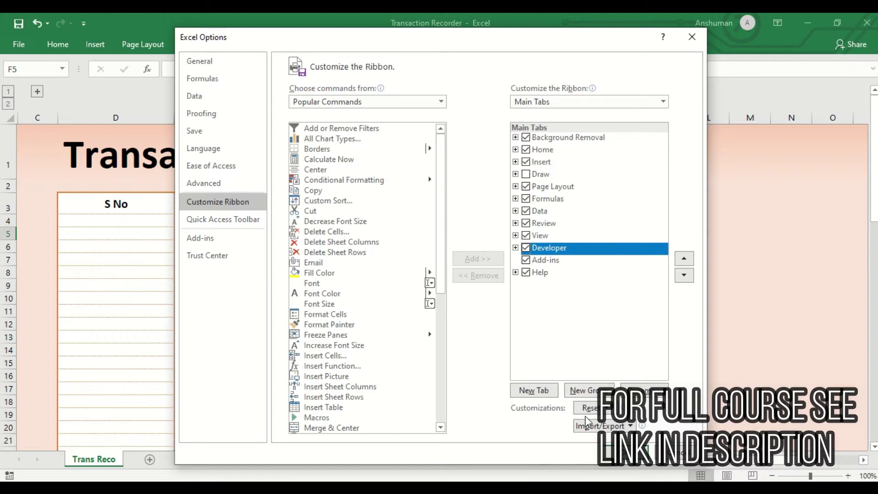
{"action": "left_click", "coordinate": [642, 453]}
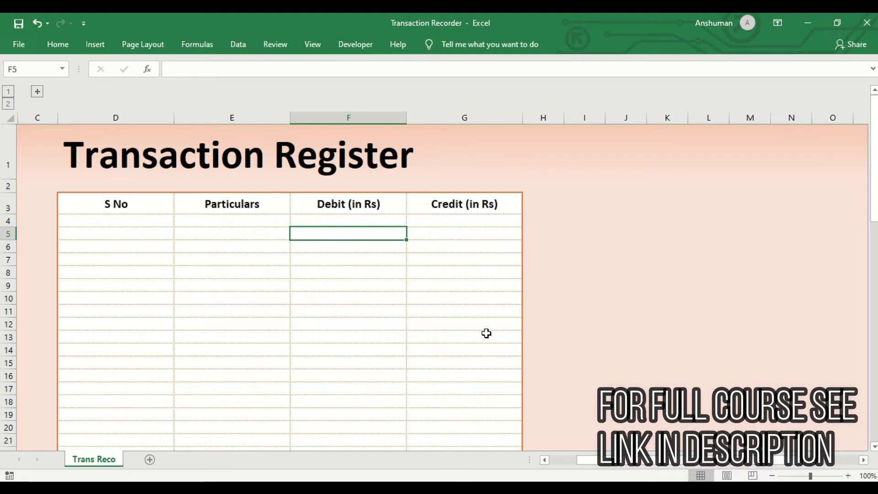
Switch to the Visual Basic editor and open the code windows of Sheet1 (Trans Reco) and ThisWorkbook.
{"action": "left_click", "coordinate": [359, 45]}
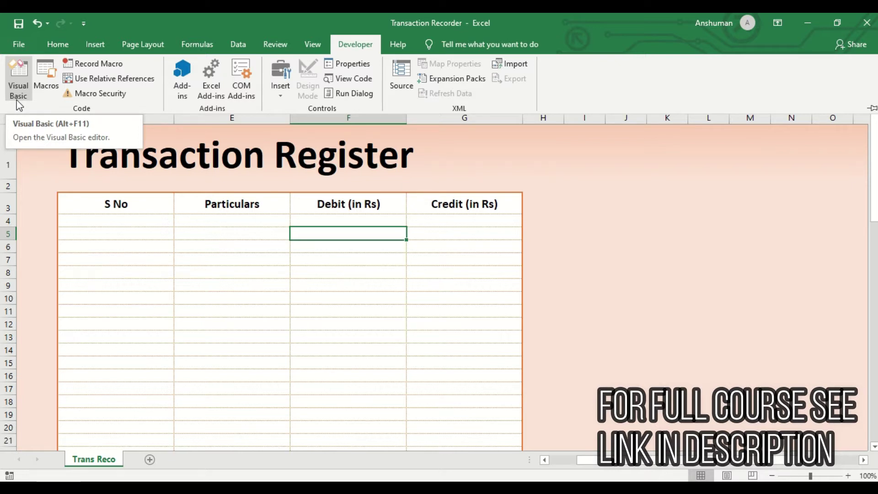
{"action": "left_click", "coordinate": [17, 100]}
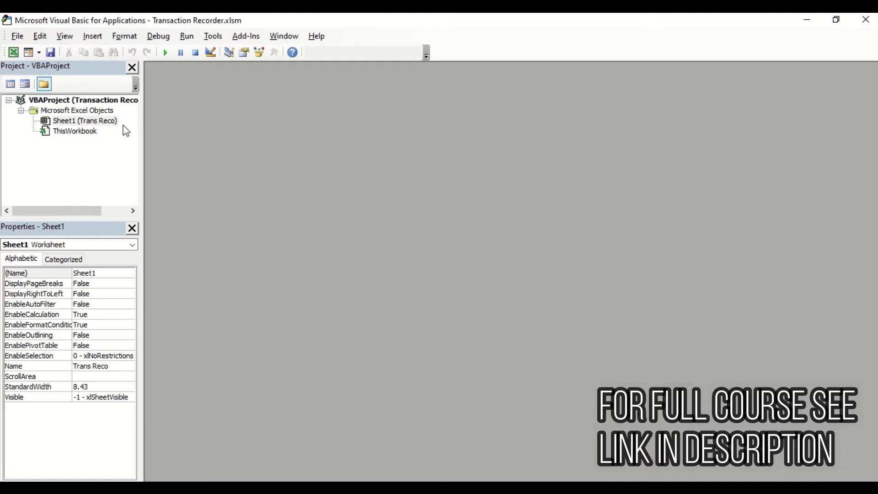
{"action": "left_click", "coordinate": [108, 123]}
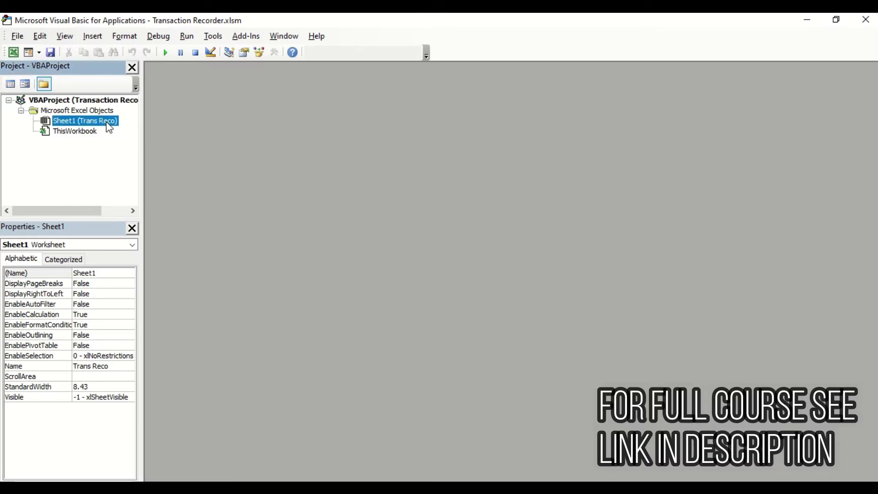
{"action": "double_click", "coordinate": [108, 124]}
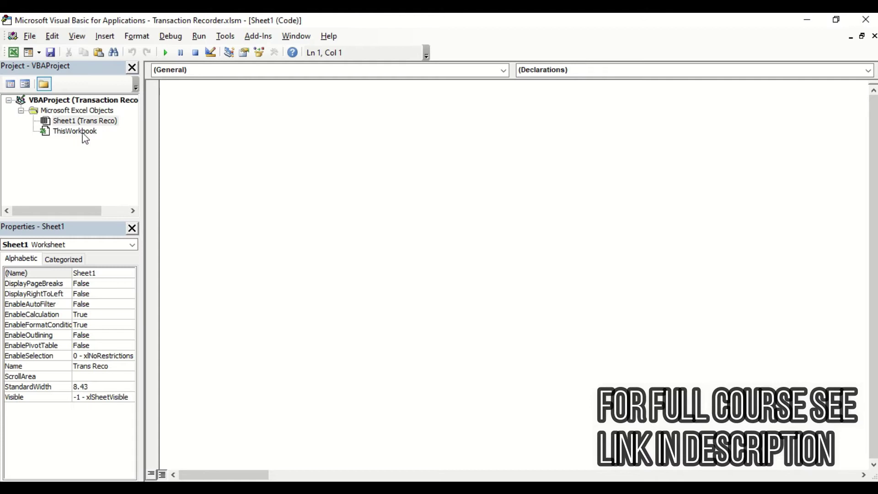
{"action": "double_click", "coordinate": [90, 135]}
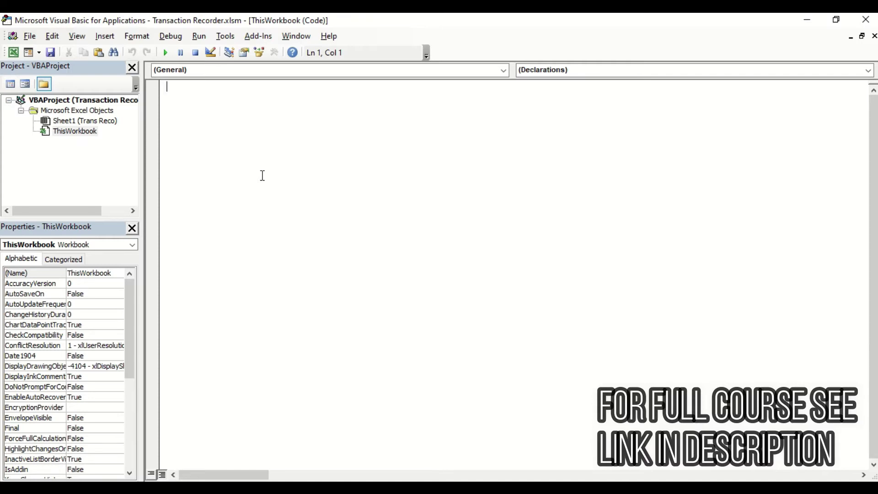
Insert a UserForm into the project, enlarge it to about 370 high, and move the Toolbox to the form's right edge.
{"action": "left_click", "coordinate": [108, 40]}
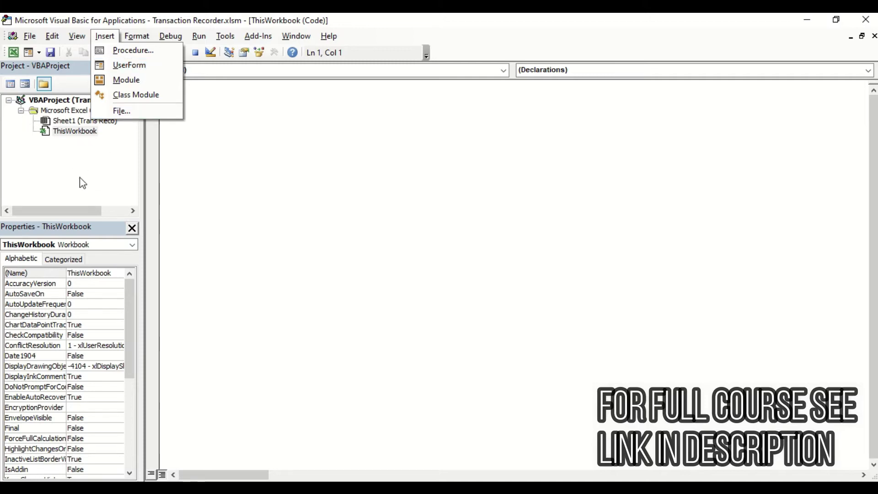
{"action": "left_click", "coordinate": [122, 66]}
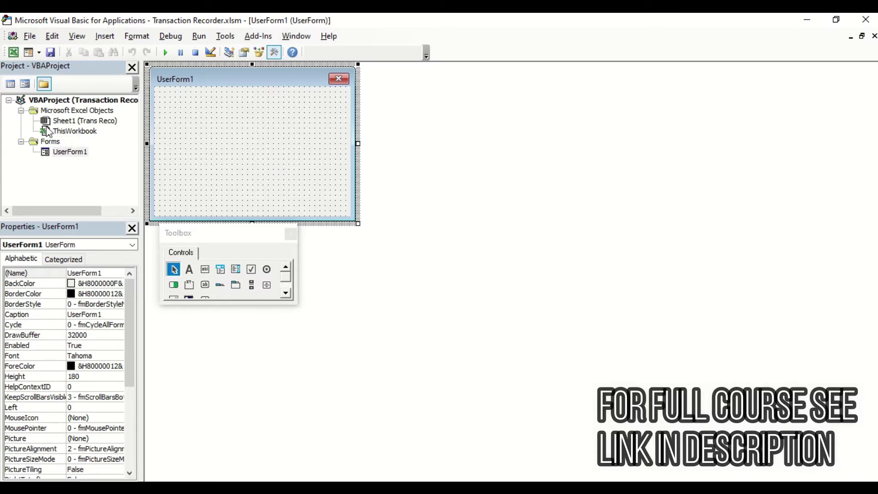
{"action": "left_click_drag", "start_coordinate": [359, 224], "coordinate": [623, 387]}
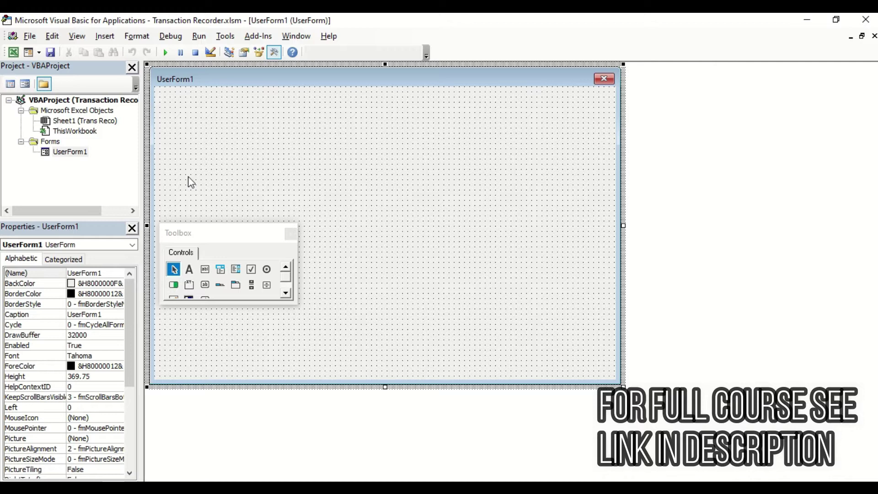
{"action": "left_click_drag", "start_coordinate": [201, 233], "coordinate": [610, 194]}
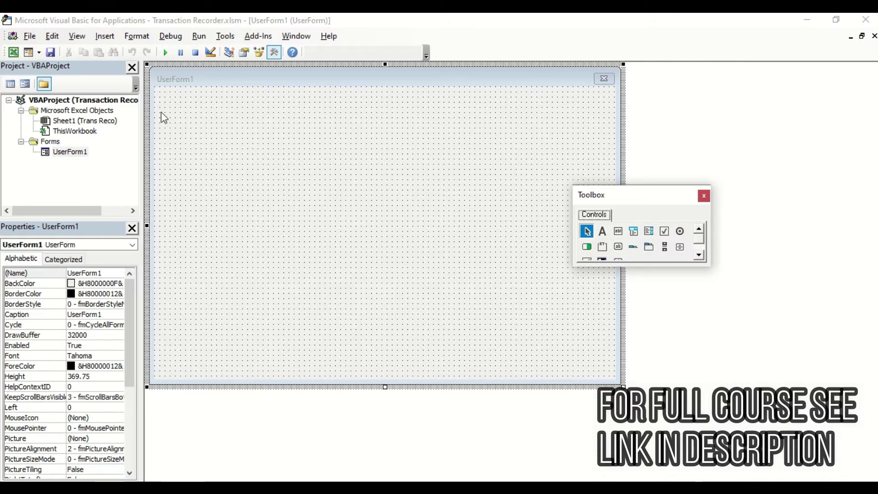
Rename the UserForm1 object to Tran_Regis in its properties.
{"action": "left_click", "coordinate": [201, 128]}
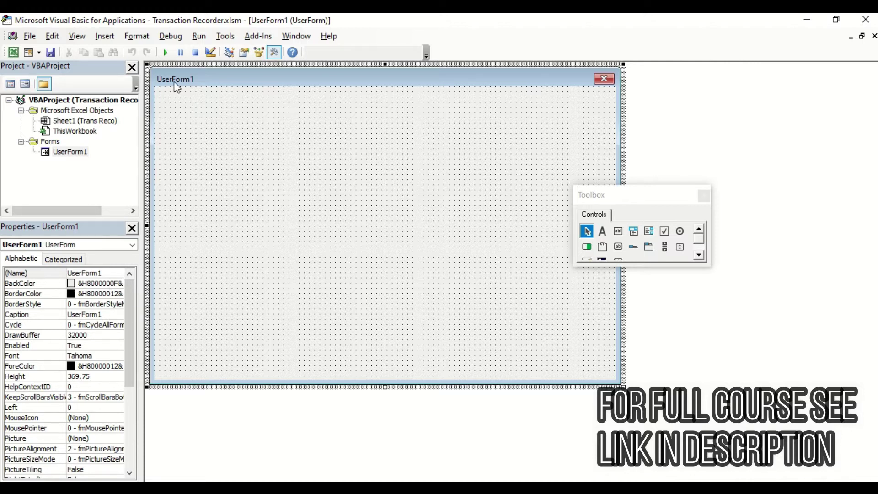
{"action": "left_click", "coordinate": [114, 273]}
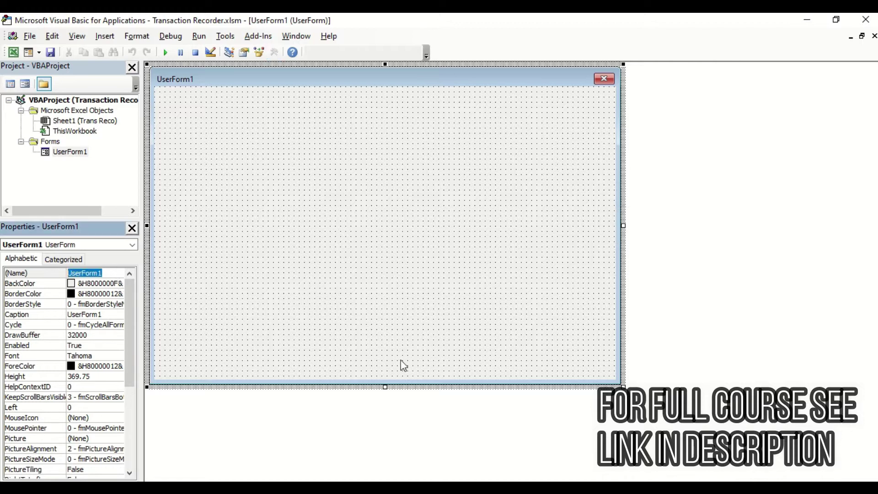
{"action": "key", "text": "BackSpace"}
{"action": "type", "text": "Transaction"}
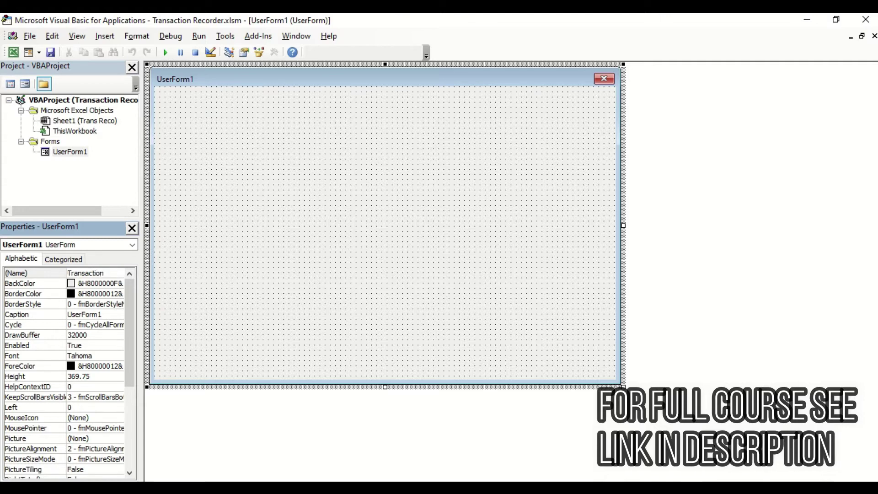
{"action": "key", "text": "BackSpace"}
{"action": "key", "text": "BackSpace"}
{"action": "key", "text": "BackSpace"}
{"action": "key", "text": "BackSpace"}
{"action": "key", "text": "BackSpace"}
{"action": "key", "text": "BackSpace"}
{"action": "key", "text": "BackSpace"}
{"action": "type", "text": "_Regis"}
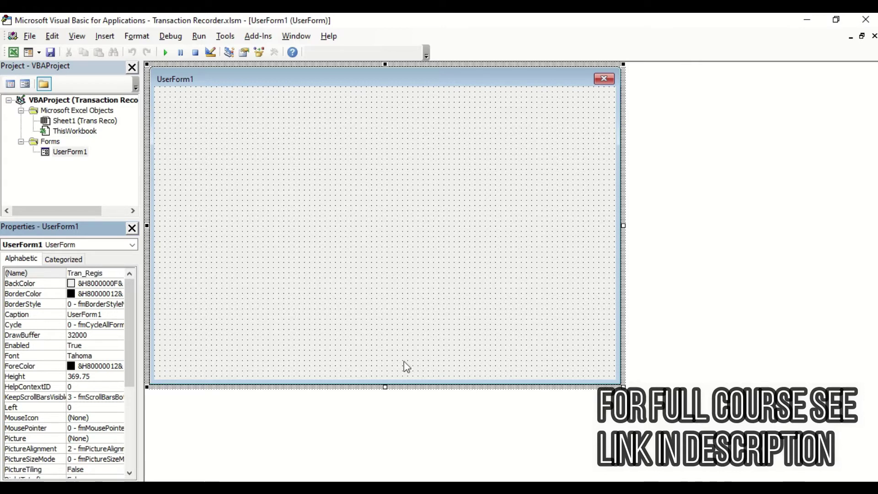
{"action": "left_click", "coordinate": [350, 229]}
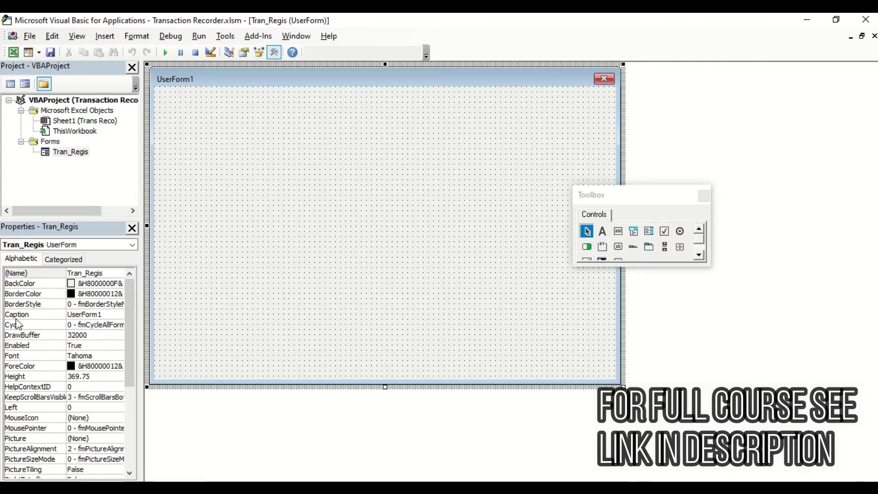
Set the form's caption to "Transaction Recorder".
{"action": "left_click", "coordinate": [55, 315]}
{"action": "double_click", "coordinate": [108, 315]}
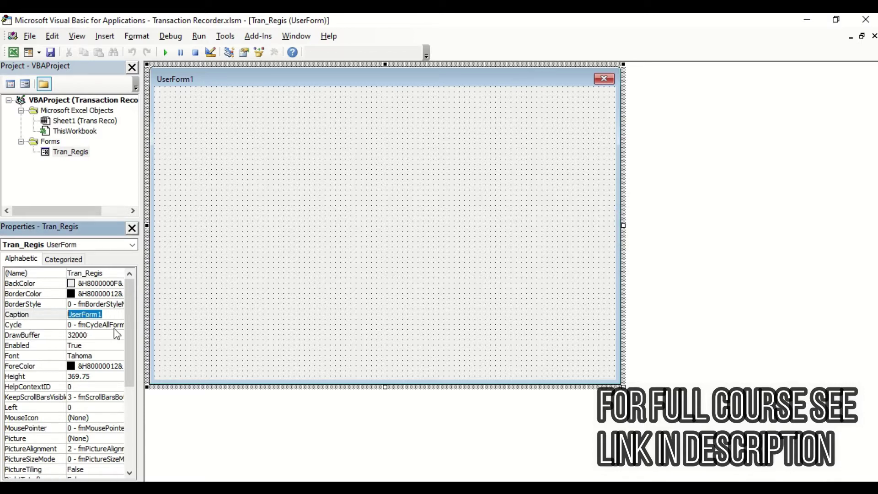
{"action": "key", "text": "BackSpace"}
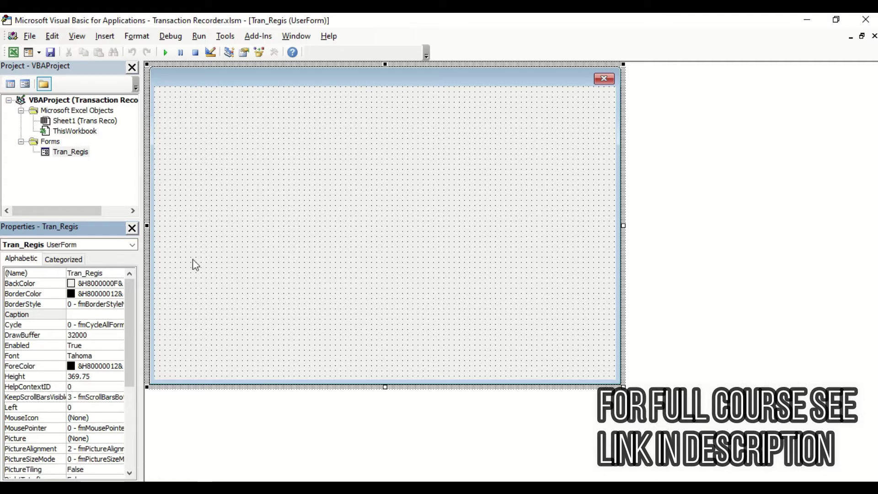
{"action": "type", "text": "Transaction R"}
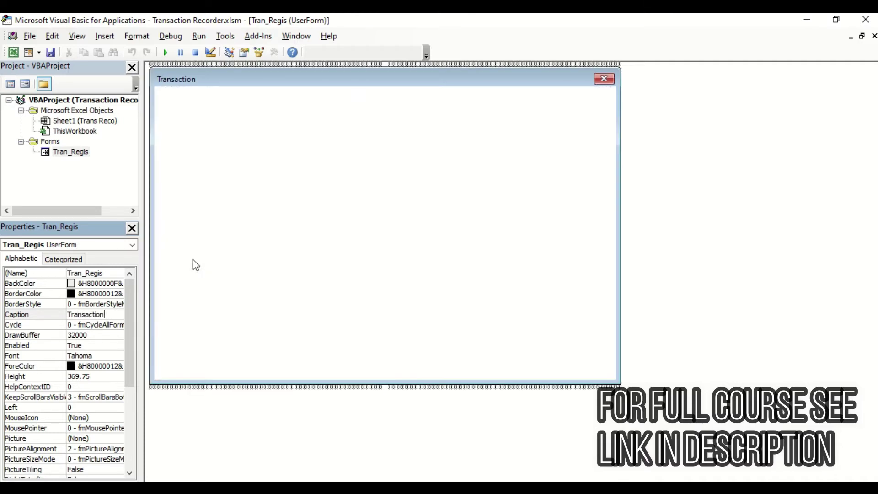
{"action": "type", "text": "ecorder"}
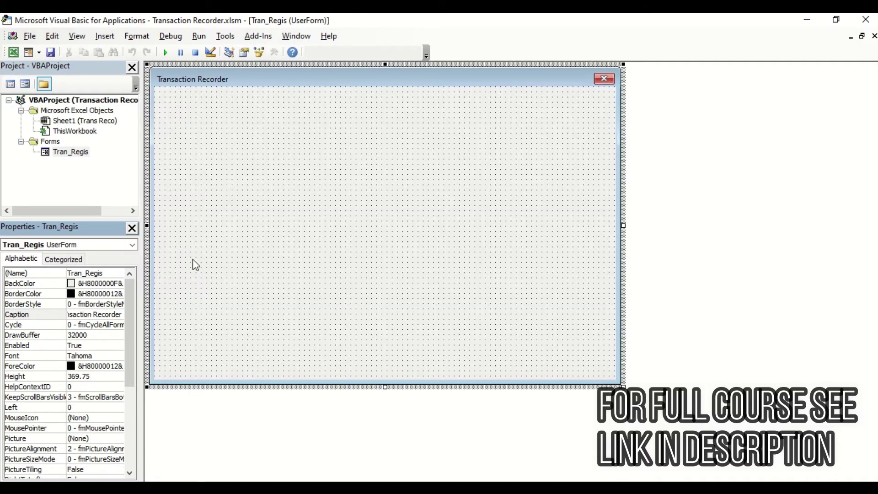
{"action": "left_click", "coordinate": [192, 264]}
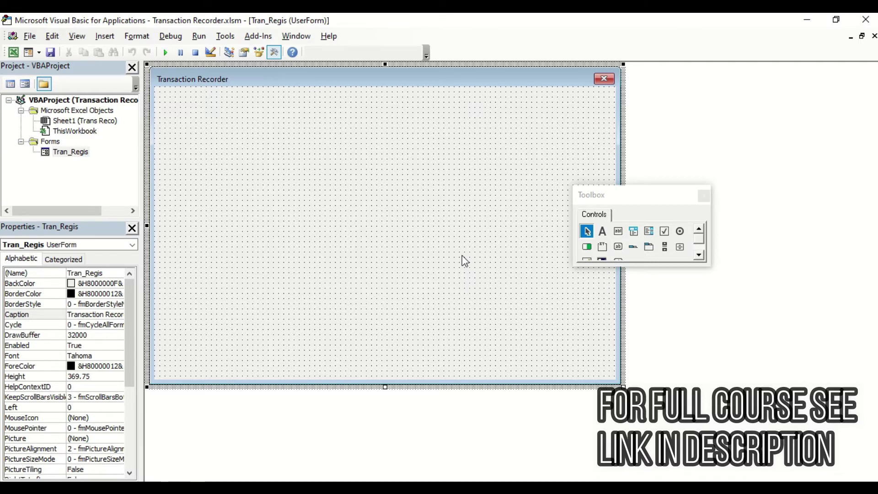
Switch to the Excel worksheet, review the Transaction Register column headings from S No to Credit (in Rs), and return to the form editor.
{"action": "key", "text": "alt+Tab"}
{"action": "key", "text": "alt+Tab"}
{"action": "key", "text": "alt+Tab"}
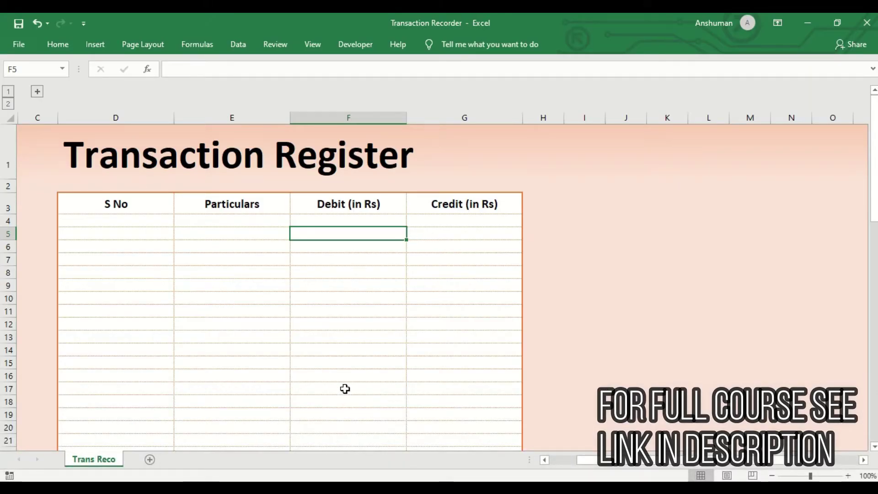
{"action": "left_click_drag", "start_coordinate": [145, 200], "coordinate": [456, 201]}
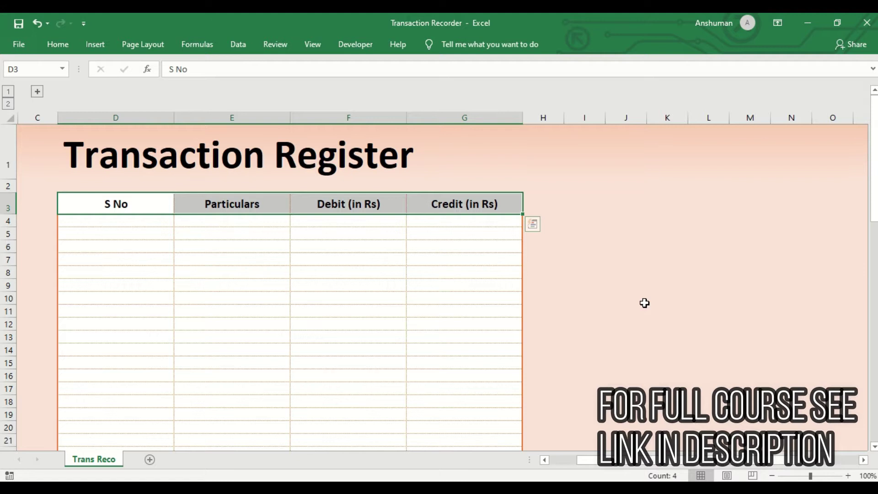
{"action": "key", "text": "alt+Tab"}
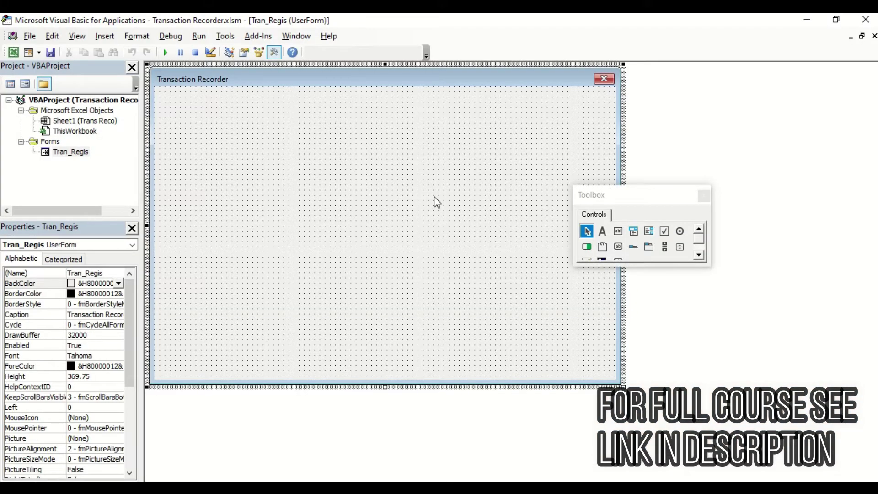
Draw a Label control about 30 high near the form's upper-left corner.
{"action": "left_click", "coordinate": [604, 237]}
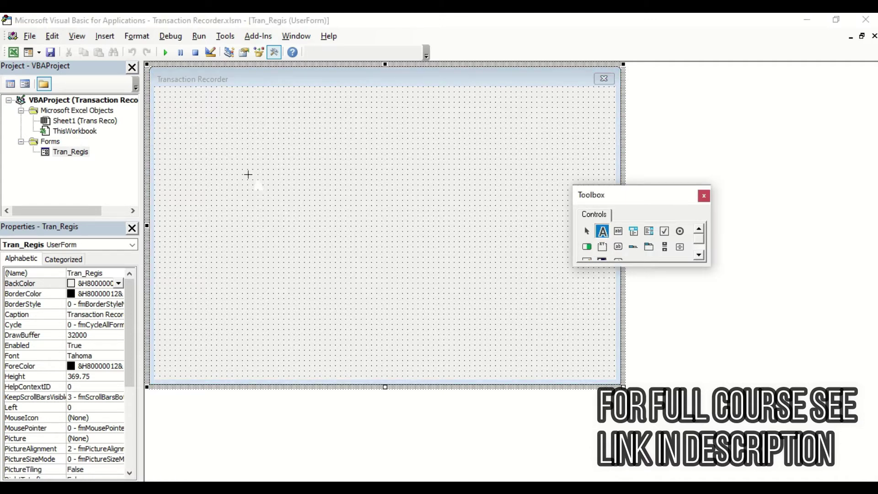
{"action": "left_click_drag", "start_coordinate": [186, 118], "coordinate": [293, 141]}
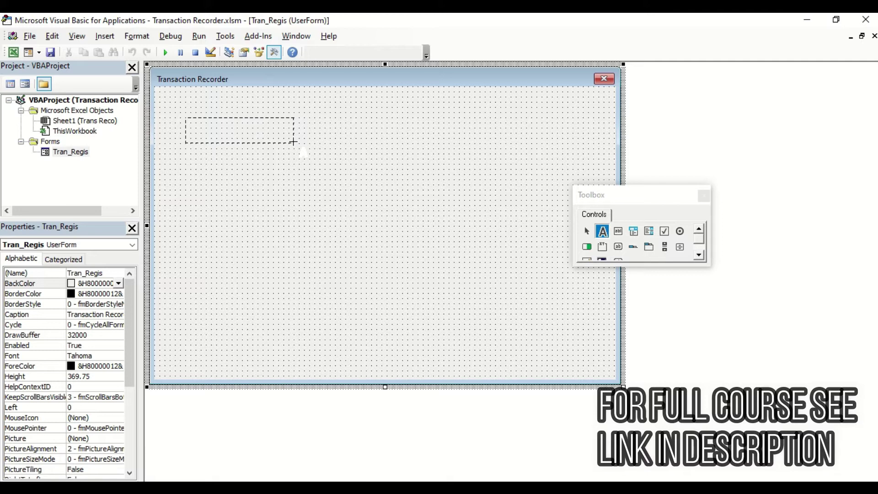
{"action": "left_click_drag", "start_coordinate": [294, 142], "coordinate": [293, 142]}
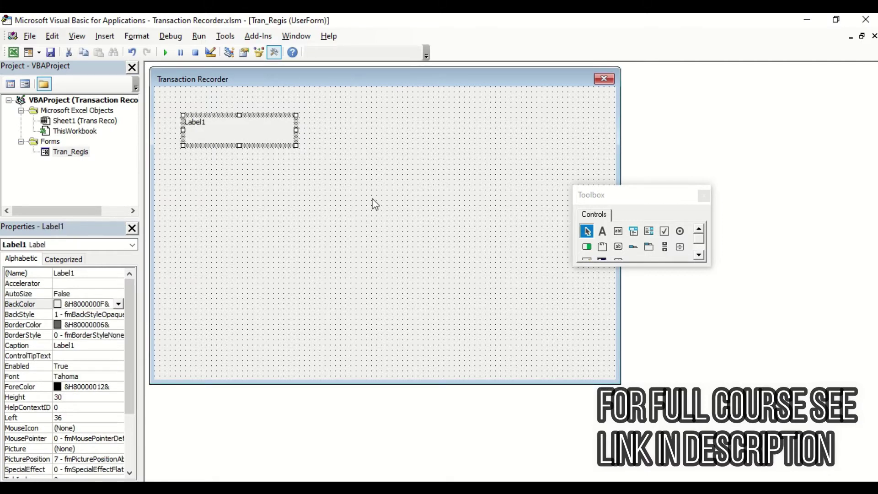
{"action": "left_click", "coordinate": [242, 174]}
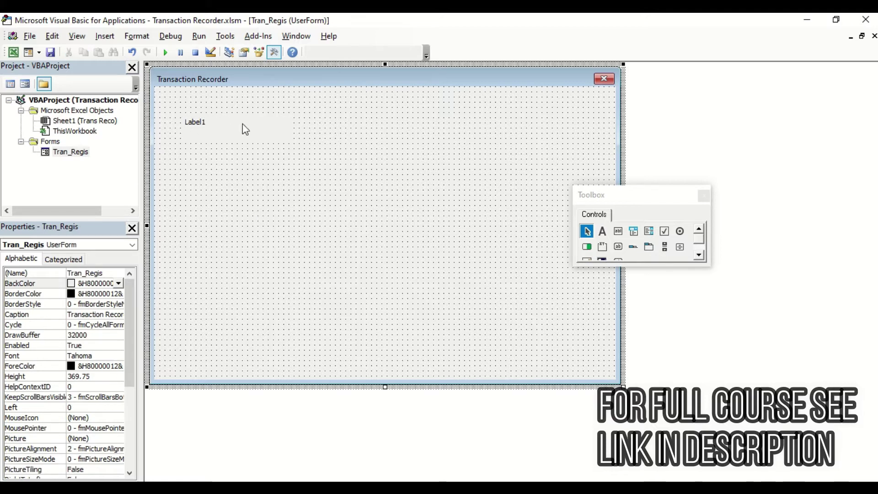
{"action": "left_click", "coordinate": [244, 142]}
{"action": "left_click", "coordinate": [238, 164]}
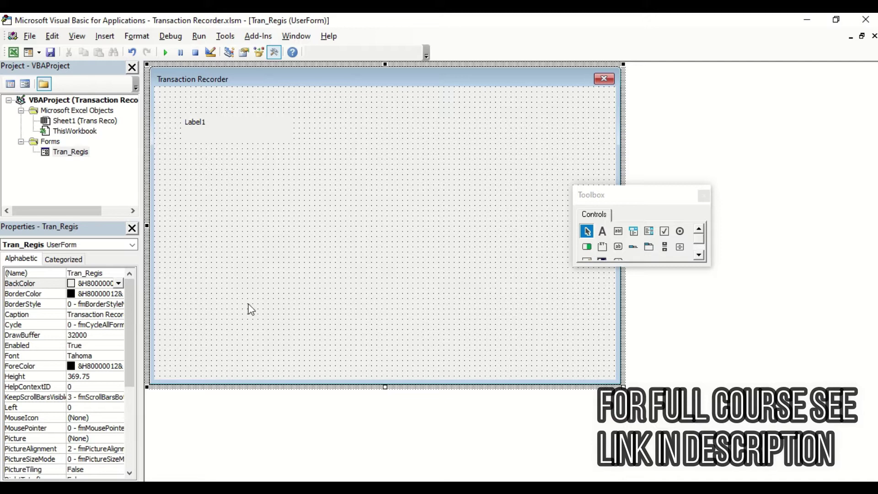
Copy the label and paste four duplicates onto the form.
{"action": "left_click", "coordinate": [235, 144]}
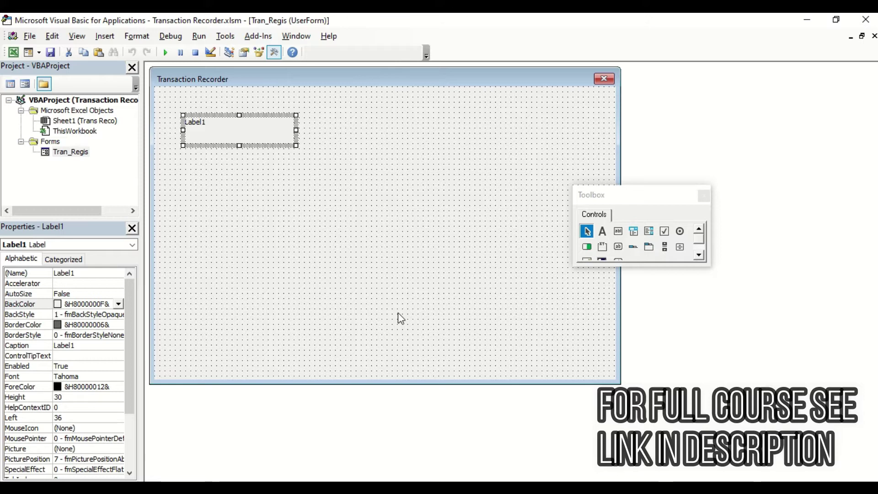
{"action": "key", "text": "ctrl+v"}
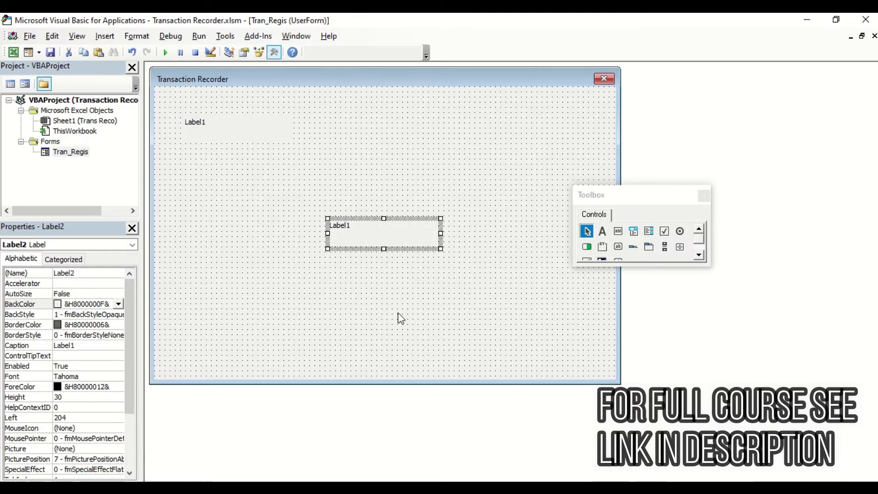
{"action": "key", "text": "ctrl+v"}
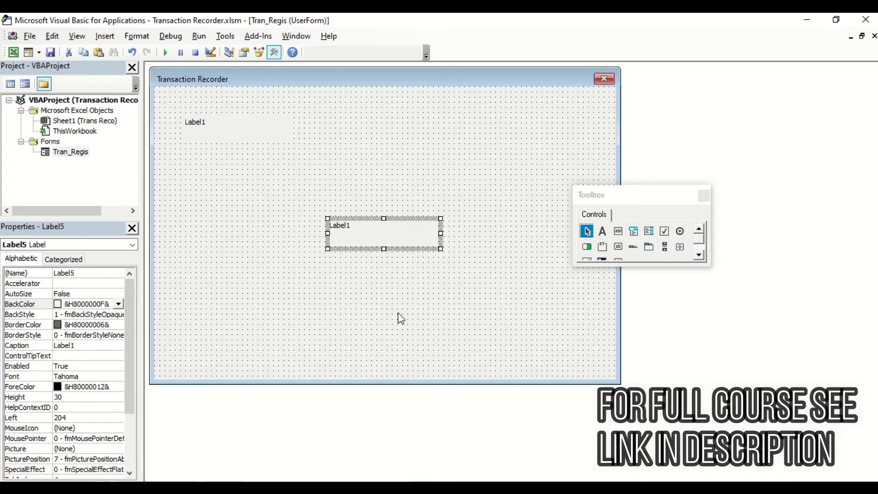
Stack three of the pasted labels in a column below the original and delete the extra copy.
{"action": "left_click_drag", "start_coordinate": [366, 231], "coordinate": [219, 162]}
{"action": "left_click_drag", "start_coordinate": [349, 225], "coordinate": [196, 190]}
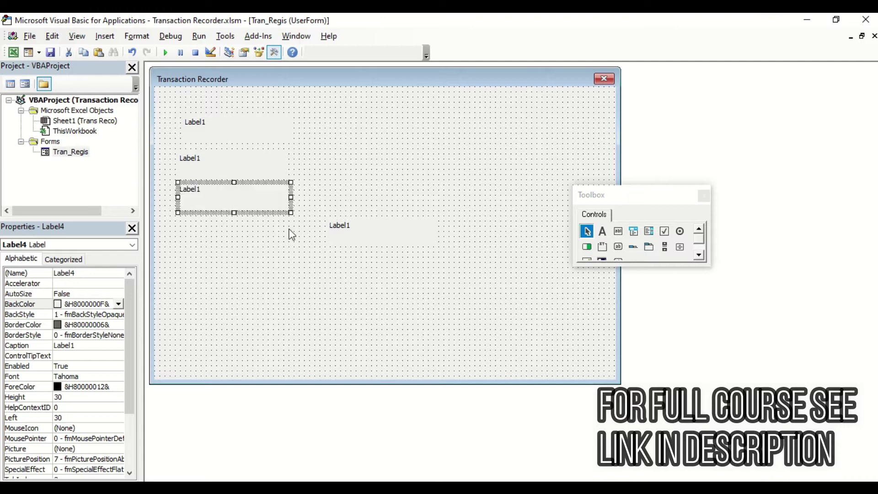
{"action": "left_click", "coordinate": [355, 240]}
{"action": "left_click_drag", "start_coordinate": [354, 240], "coordinate": [204, 238]}
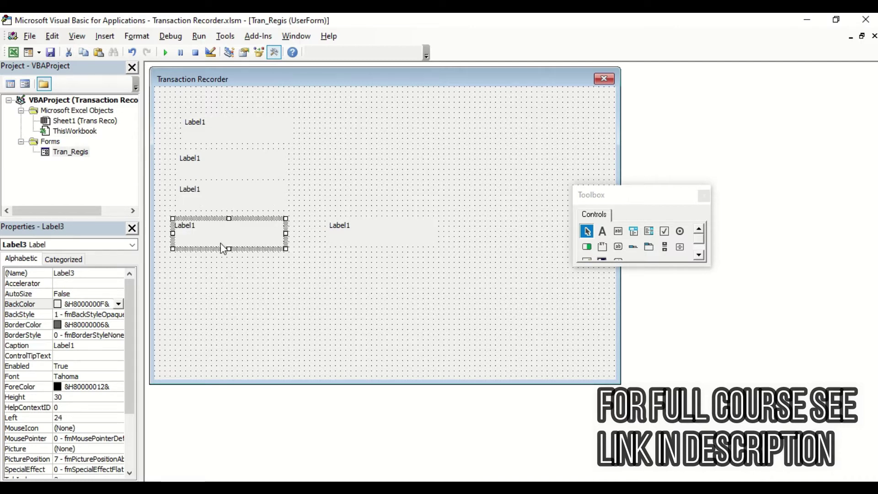
{"action": "left_click_drag", "start_coordinate": [350, 231], "coordinate": [219, 314]}
{"action": "key", "text": "Delete"}
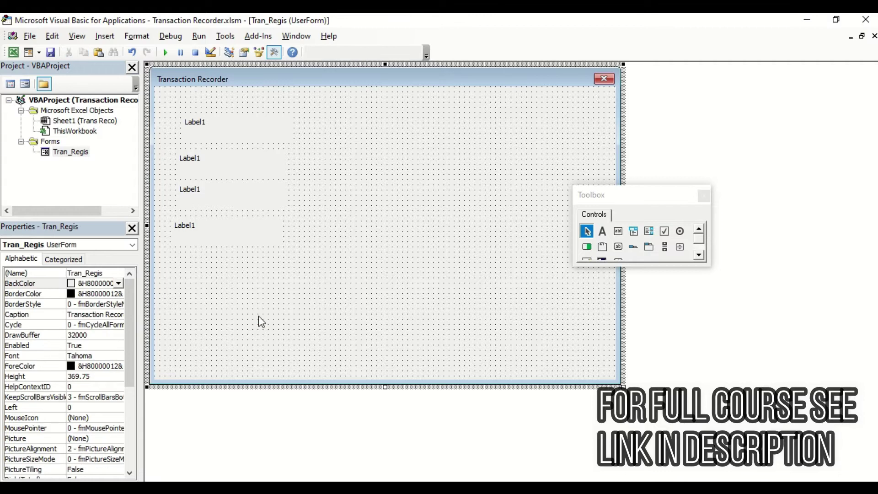
Select all four labels and align them by their right edges.
{"action": "left_click", "coordinate": [252, 128]}
{"action": "left_click", "coordinate": [235, 172], "text": "ctrl"}
{"action": "left_click", "coordinate": [235, 189], "text": "ctrl"}
{"action": "left_click", "coordinate": [229, 232], "text": "ctrl"}
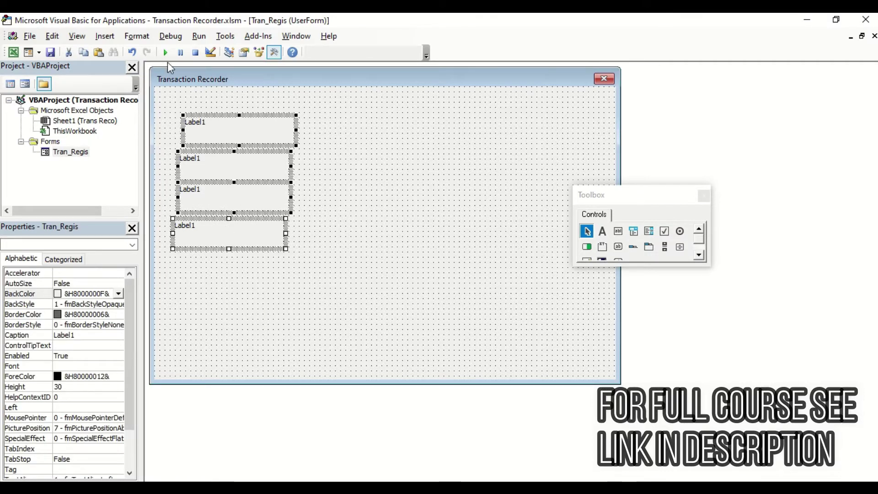
{"action": "left_click", "coordinate": [135, 36]}
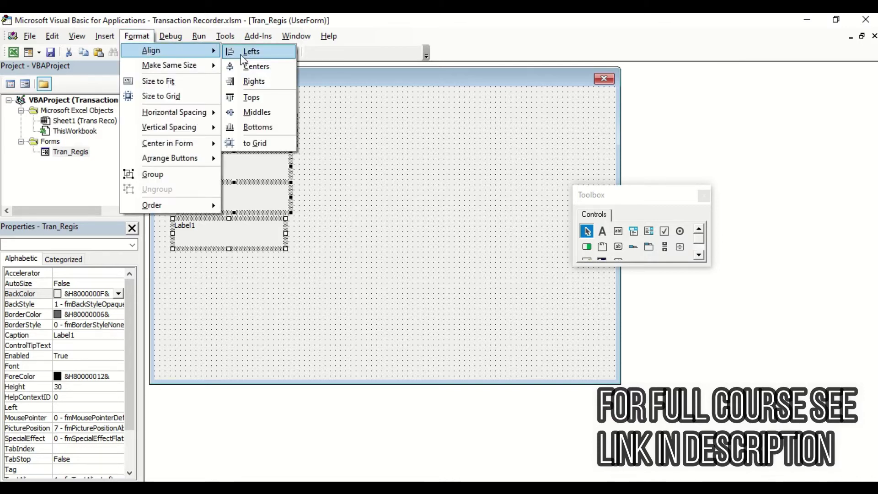
{"action": "left_click", "coordinate": [255, 81]}
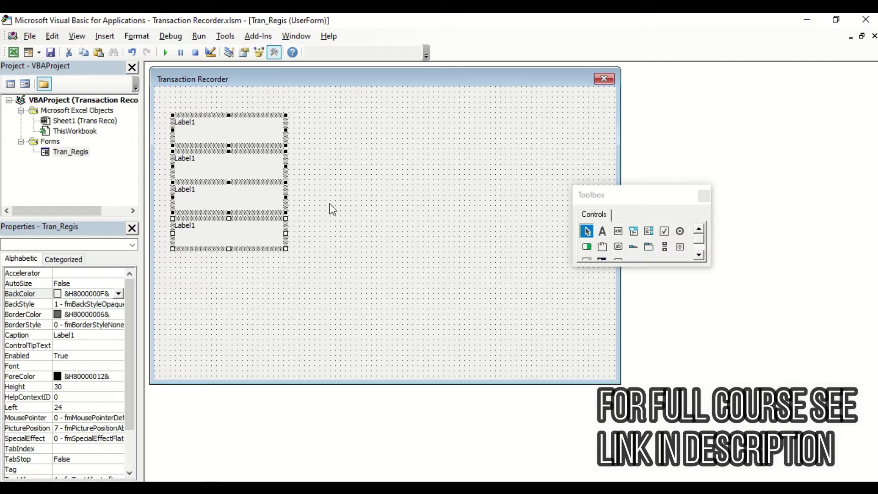
{"action": "left_click", "coordinate": [314, 176]}
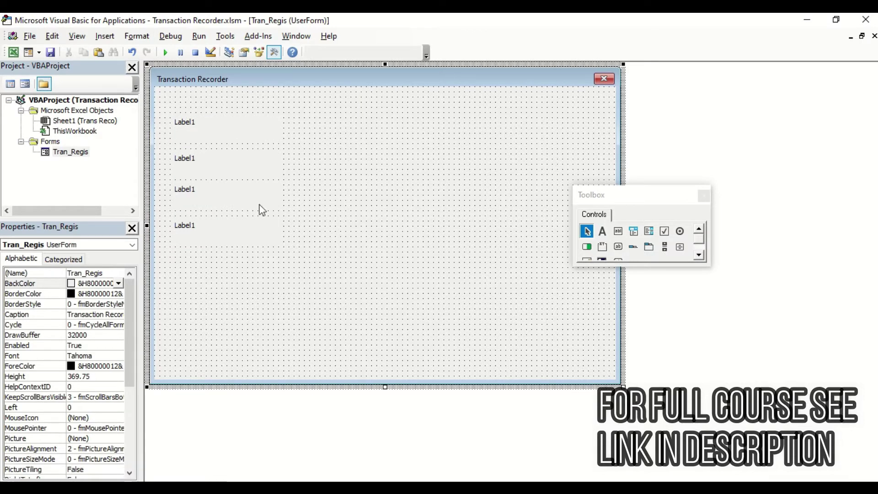
Move the third and fourth labels slightly down so the vertical gaps between the four labels are even.
{"action": "left_click", "coordinate": [260, 131]}
{"action": "left_click", "coordinate": [254, 161]}
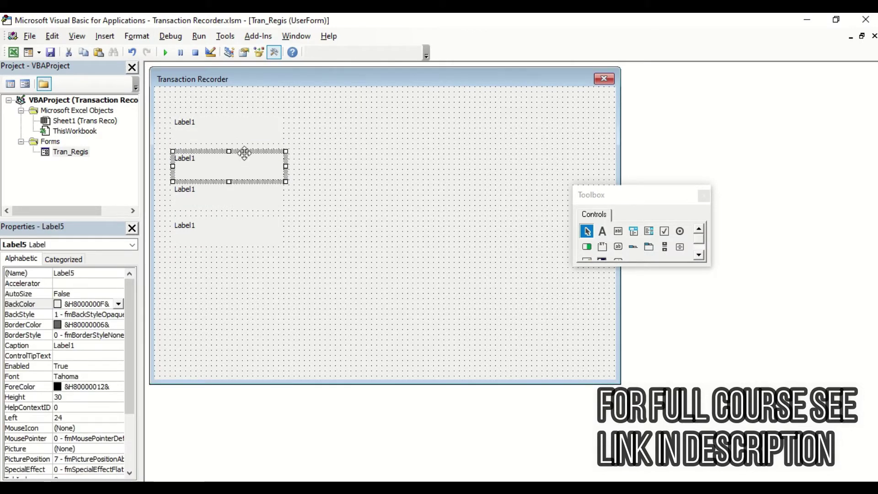
{"action": "left_click", "coordinate": [251, 156]}
{"action": "left_click_drag", "start_coordinate": [254, 159], "coordinate": [243, 182]}
{"action": "left_click", "coordinate": [242, 190]}
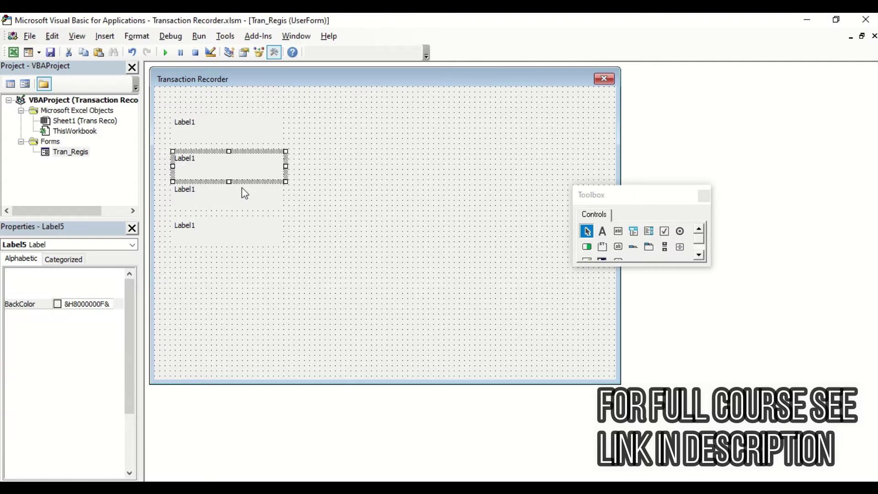
{"action": "left_click", "coordinate": [240, 229]}
{"action": "left_click_drag", "start_coordinate": [240, 228], "coordinate": [241, 234]}
{"action": "left_click", "coordinate": [357, 286]}
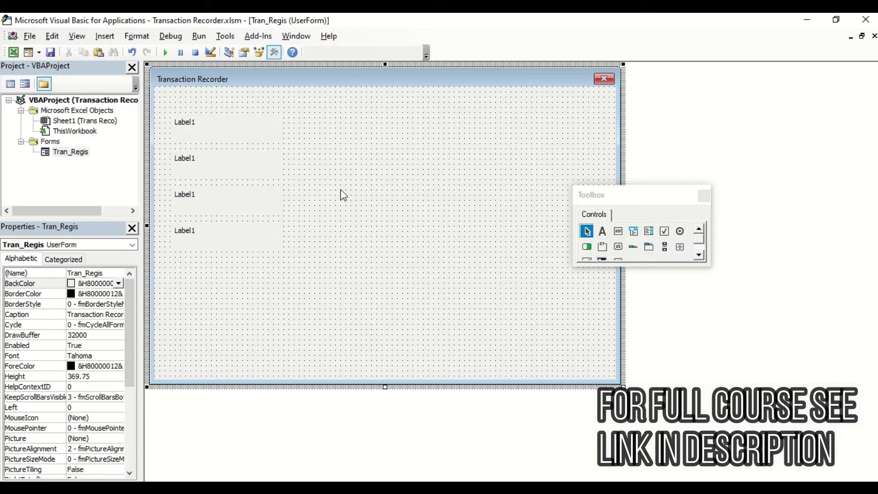
Narrow the first label, and make all four labels the same width.
{"action": "left_click", "coordinate": [198, 126]}
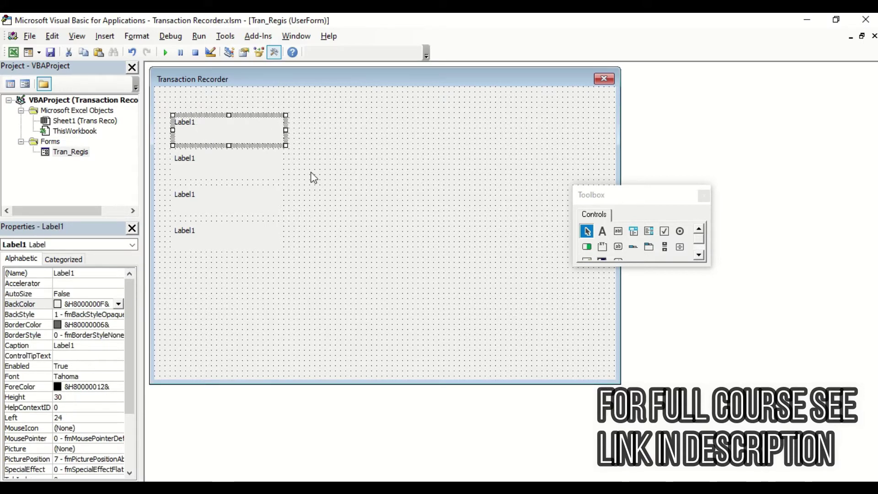
{"action": "left_click_drag", "start_coordinate": [286, 130], "coordinate": [251, 130]}
{"action": "left_click", "coordinate": [270, 165]}
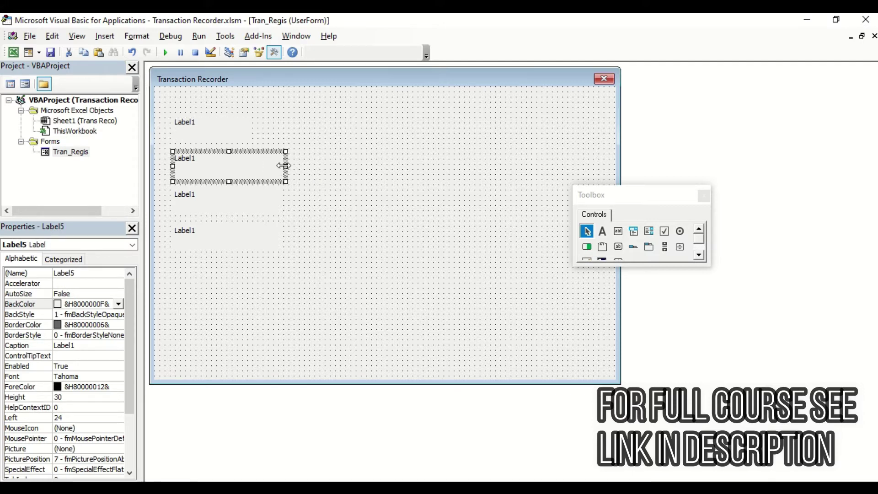
{"action": "left_click", "coordinate": [238, 136], "text": "ctrl"}
{"action": "left_click", "coordinate": [232, 197], "text": "ctrl"}
{"action": "left_click", "coordinate": [227, 236], "text": "ctrl"}
{"action": "left_click", "coordinate": [132, 37]}
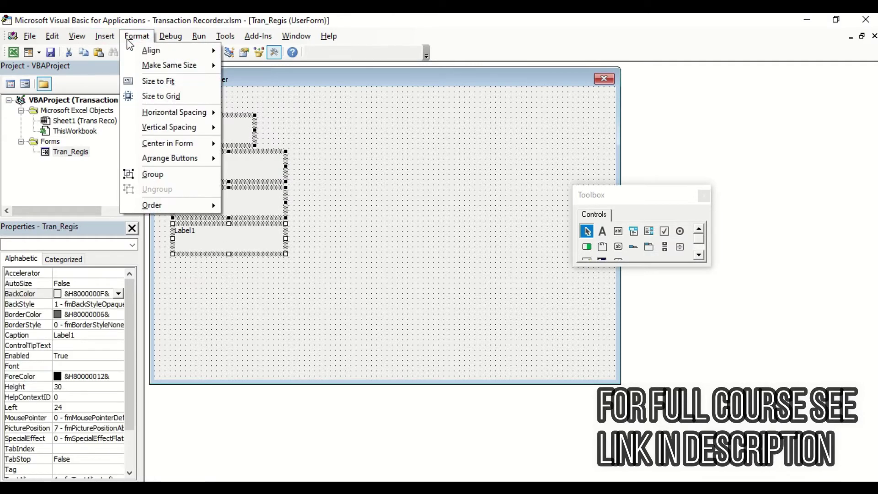
{"action": "mouse_move", "coordinate": [158, 70]}
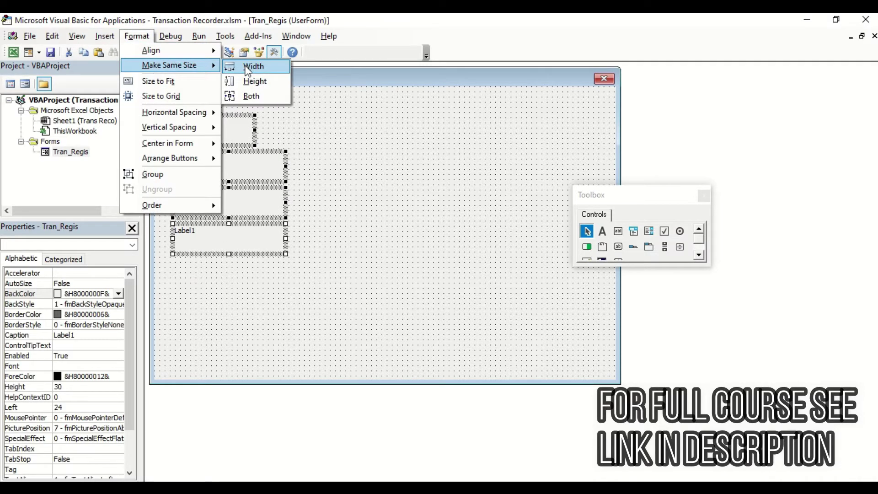
{"action": "left_click", "coordinate": [250, 67]}
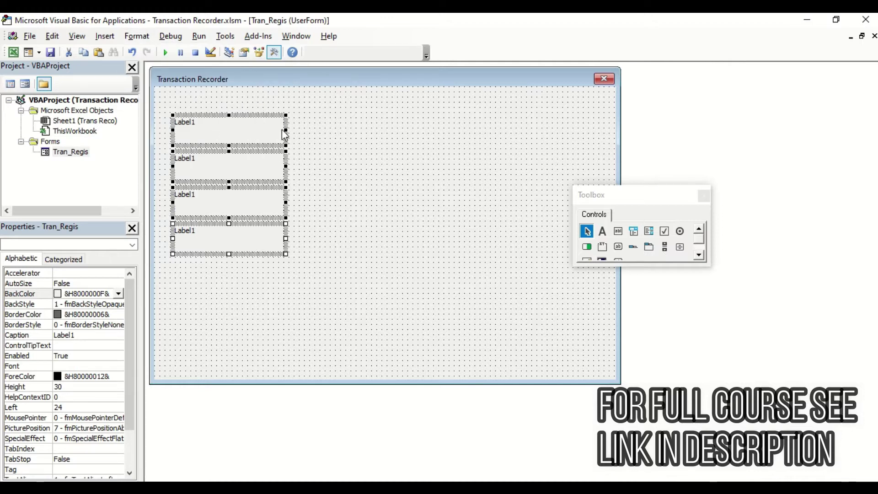
{"action": "left_click", "coordinate": [322, 177]}
Set the first label's caption to "S No".
{"action": "left_click", "coordinate": [190, 122]}
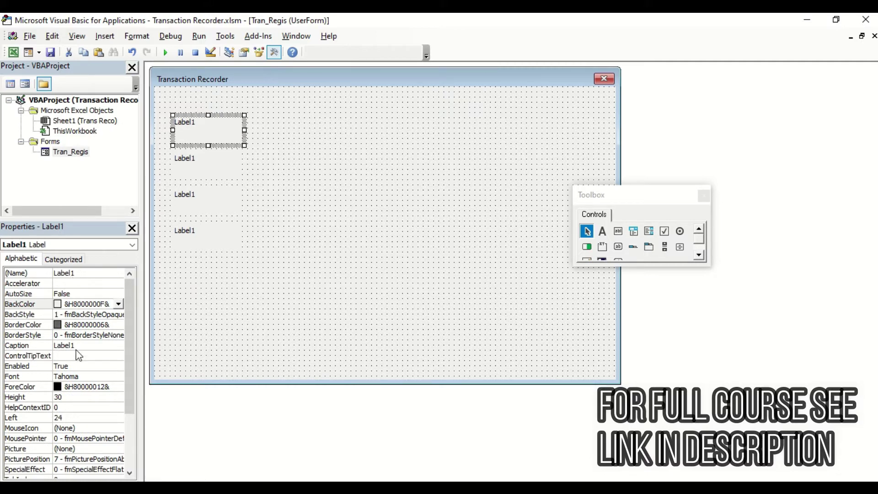
{"action": "left_click", "coordinate": [53, 348]}
{"action": "double_click", "coordinate": [53, 349]}
{"action": "type", "text": "S No"}
{"action": "left_click", "coordinate": [234, 328]}
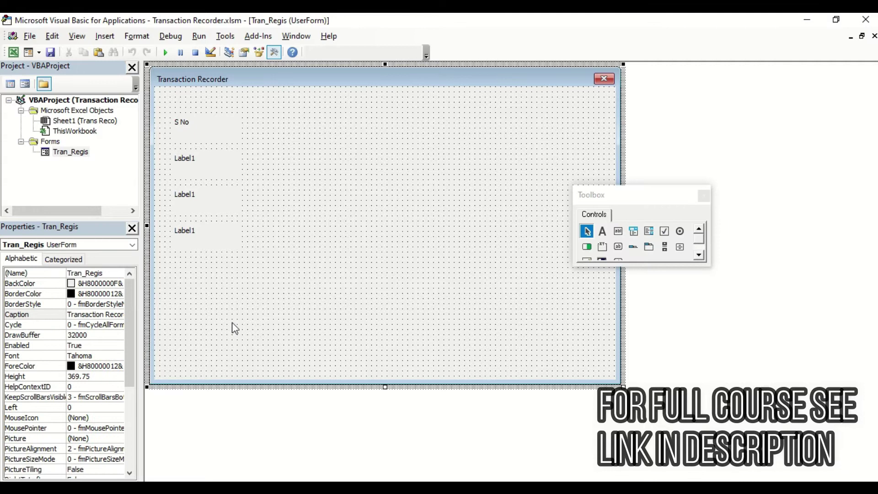
Set the font of all four labels to Tahoma, Bold, size 16.
{"action": "left_click", "coordinate": [208, 134]}
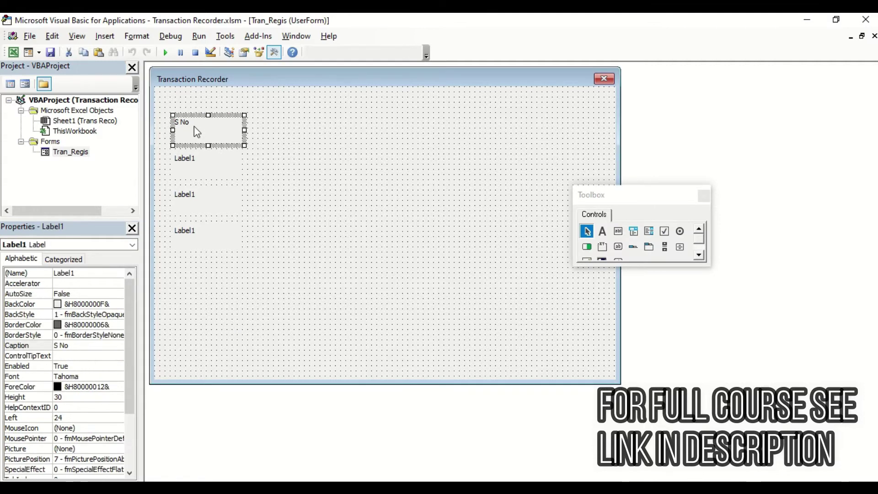
{"action": "left_click", "coordinate": [102, 375]}
{"action": "left_click", "coordinate": [192, 172], "text": "ctrl"}
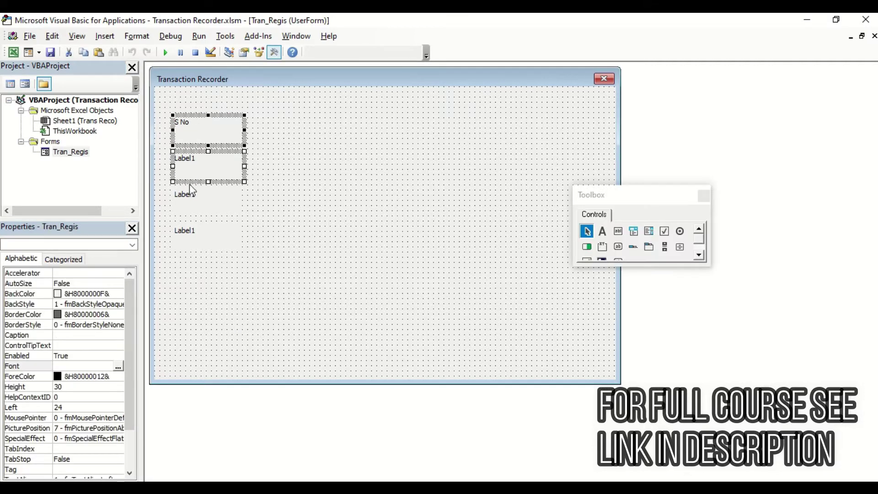
{"action": "left_click", "coordinate": [189, 201], "text": "ctrl"}
{"action": "left_click", "coordinate": [192, 237], "text": "ctrl"}
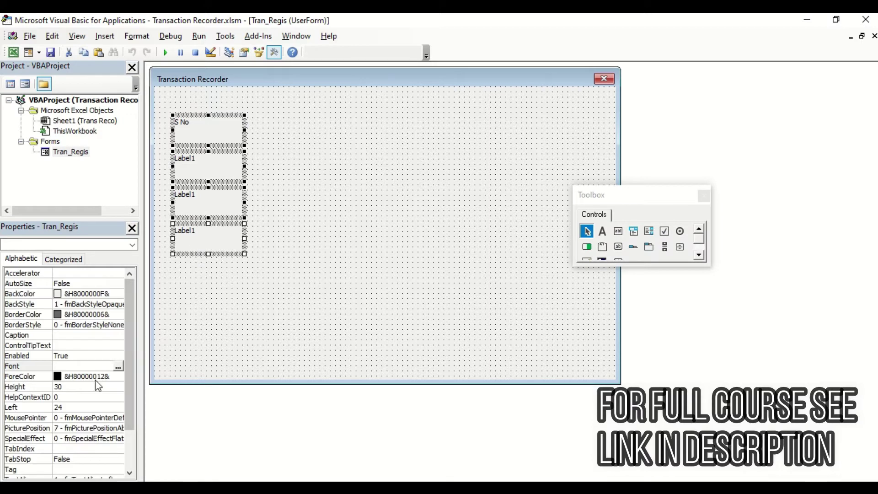
{"action": "left_click", "coordinate": [118, 366]}
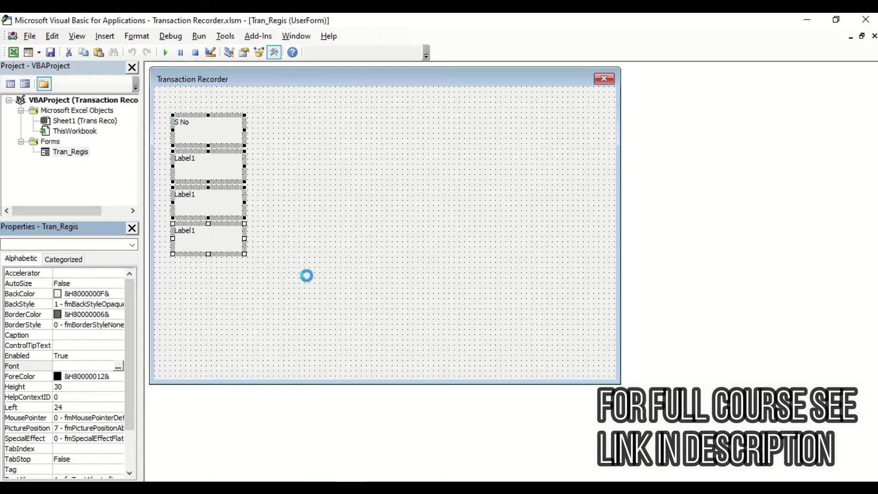
{"action": "left_click_drag", "start_coordinate": [175, 97], "coordinate": [420, 138]}
{"action": "left_click", "coordinate": [401, 194]}
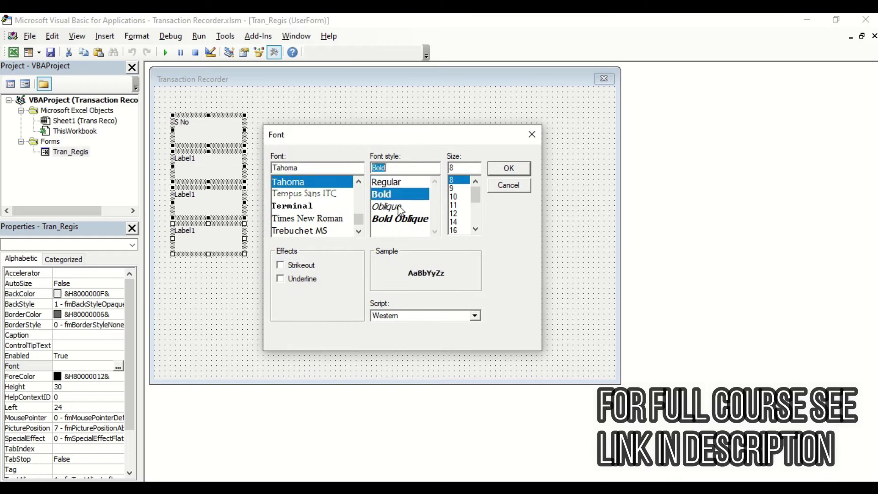
{"action": "left_click", "coordinate": [457, 230]}
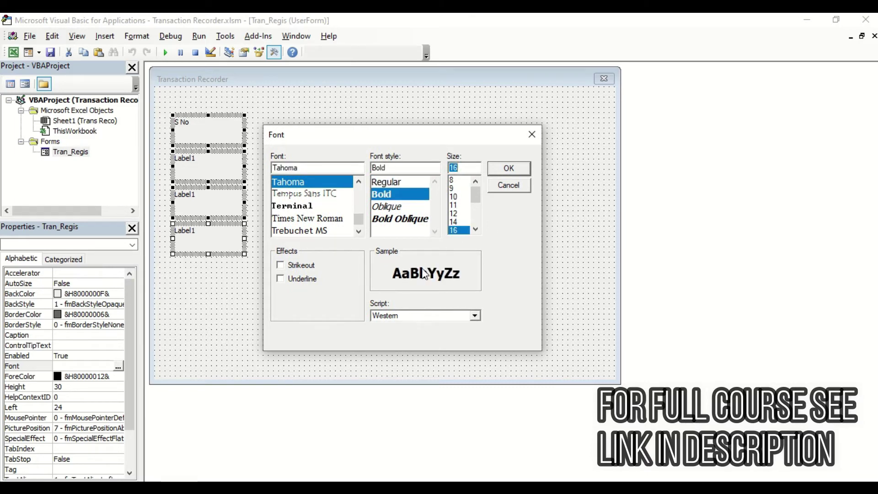
{"action": "left_click", "coordinate": [343, 218]}
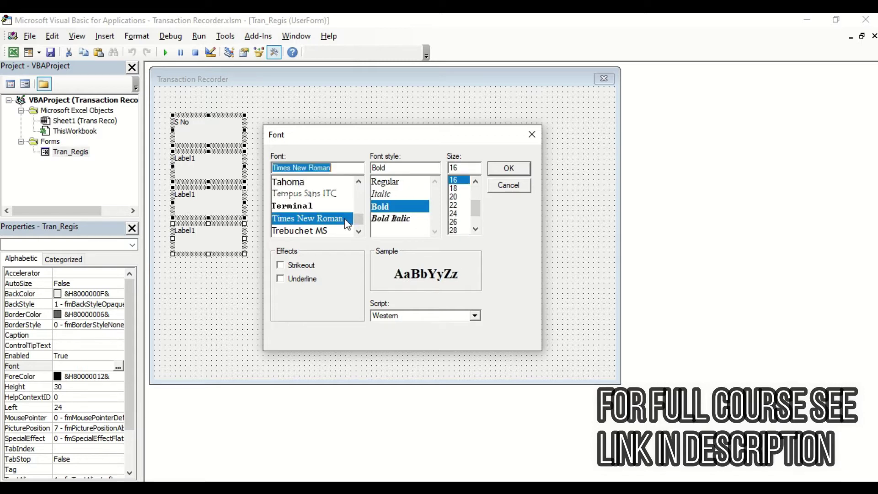
{"action": "left_click", "coordinate": [328, 182]}
{"action": "left_click", "coordinate": [498, 167]}
{"action": "left_click", "coordinate": [443, 215]}
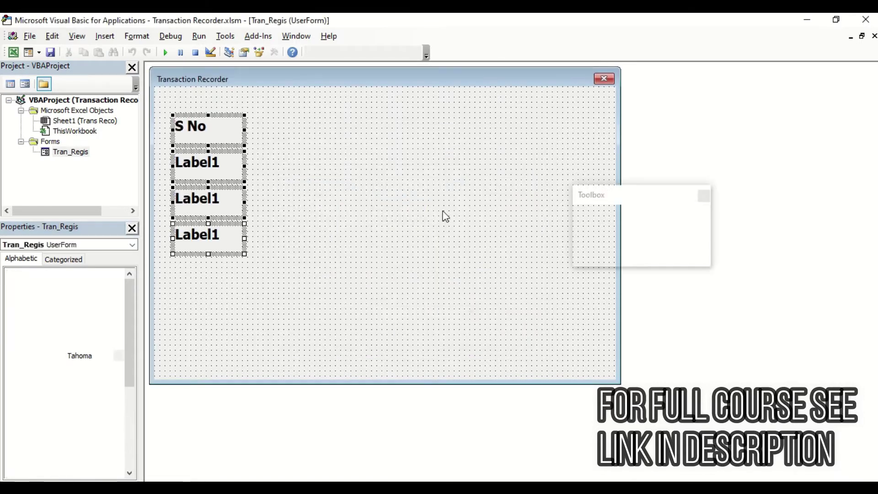
Check the column headings in the Excel worksheet and change the second label's caption to "Particulars".
{"action": "left_click", "coordinate": [208, 164]}
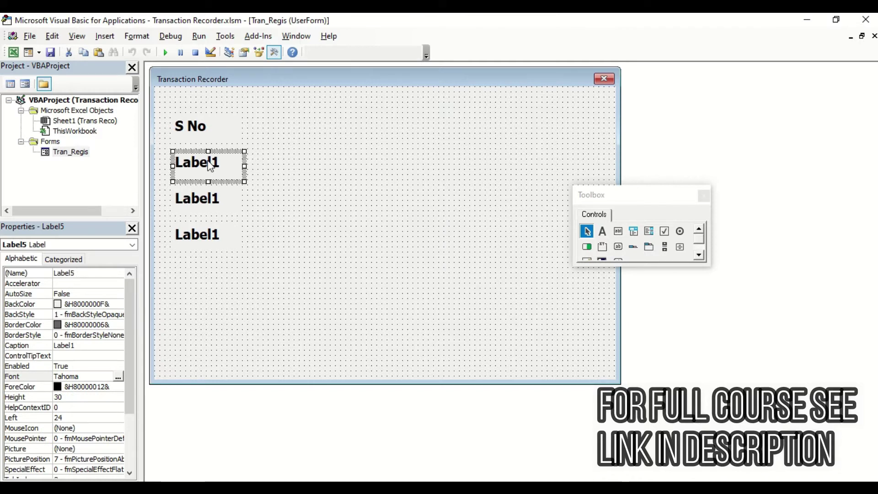
{"action": "key", "text": "alt+F11"}
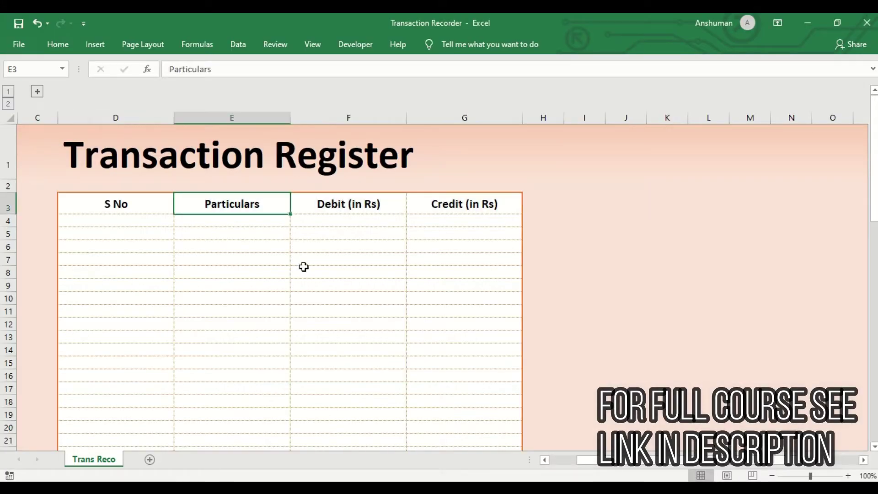
{"action": "key", "text": "alt+F11"}
{"action": "left_click", "coordinate": [238, 164]}
{"action": "double_click", "coordinate": [196, 162]}
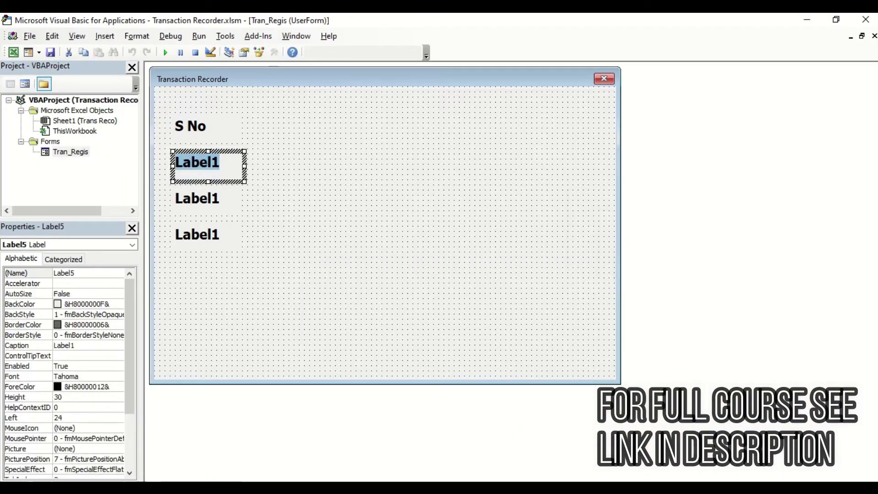
{"action": "type", "text": "Particula"}
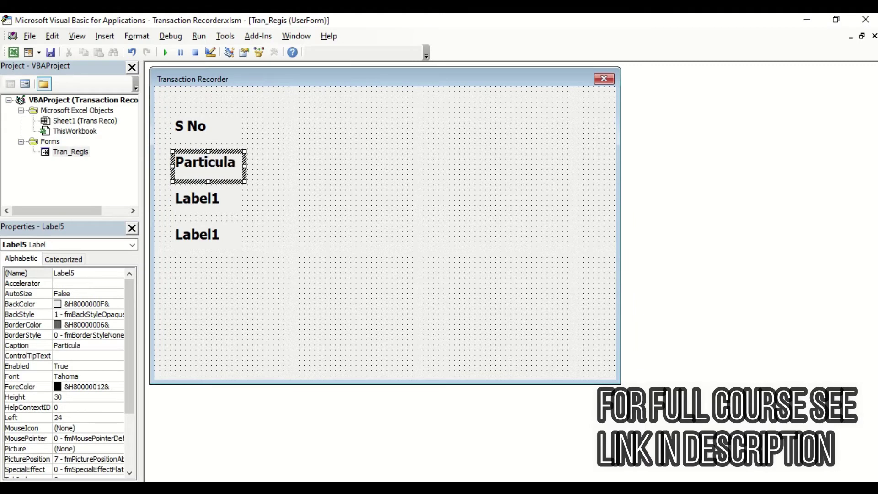
{"action": "type", "text": "rs"}
{"action": "left_click", "coordinate": [310, 196]}
Widen the Particulars label slightly so its whole caption fits on one line.
{"action": "left_click", "coordinate": [218, 176]}
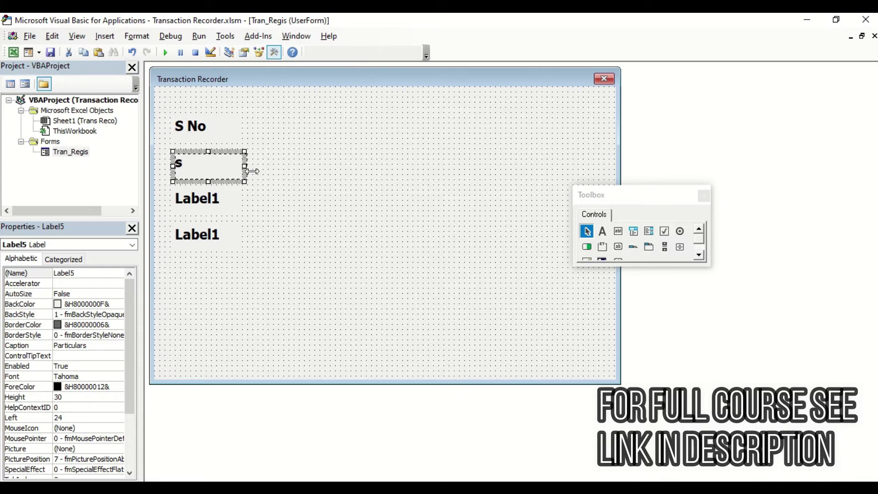
{"action": "left_click_drag", "start_coordinate": [254, 172], "coordinate": [262, 172]}
{"action": "left_click", "coordinate": [279, 217]}
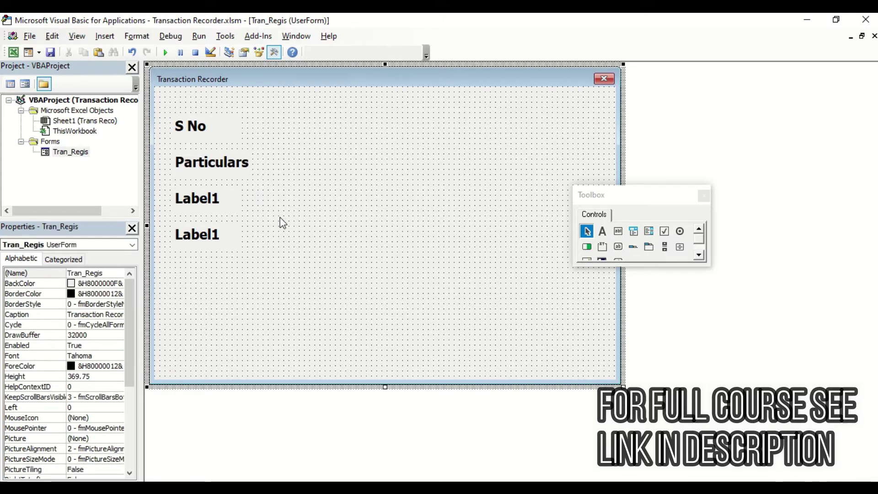
Change the third label's caption to "Debit Rs".
{"action": "left_click", "coordinate": [209, 203]}
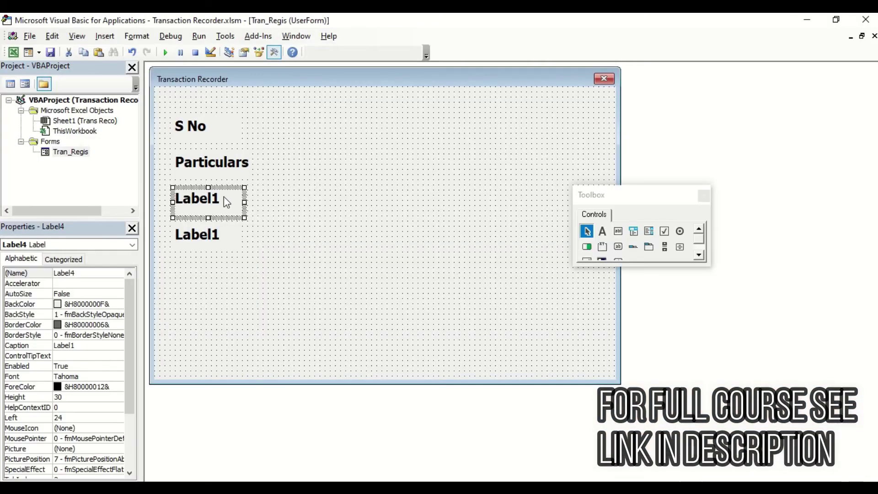
{"action": "double_click", "coordinate": [223, 197]}
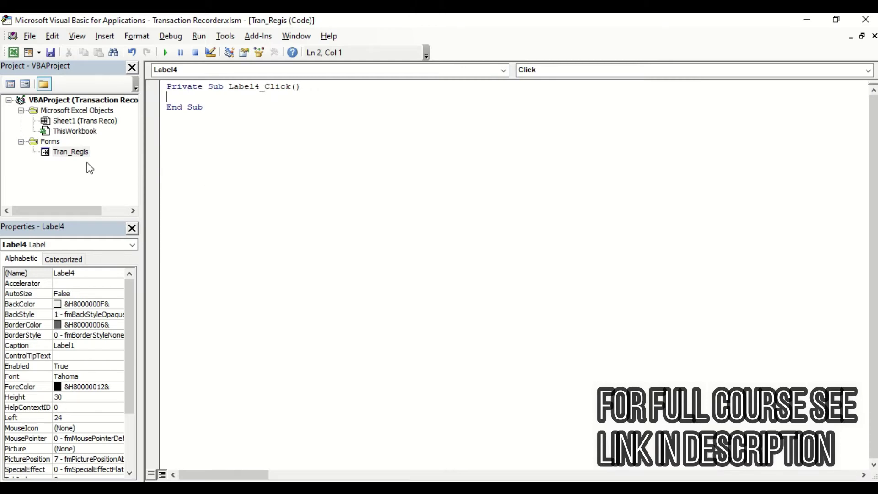
{"action": "double_click", "coordinate": [81, 154]}
{"action": "left_click", "coordinate": [212, 202]}
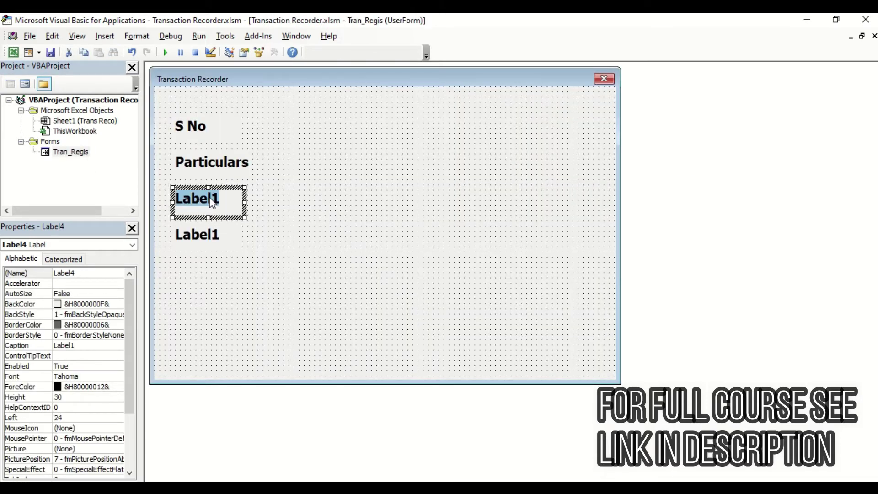
{"action": "type", "text": "Debit"}
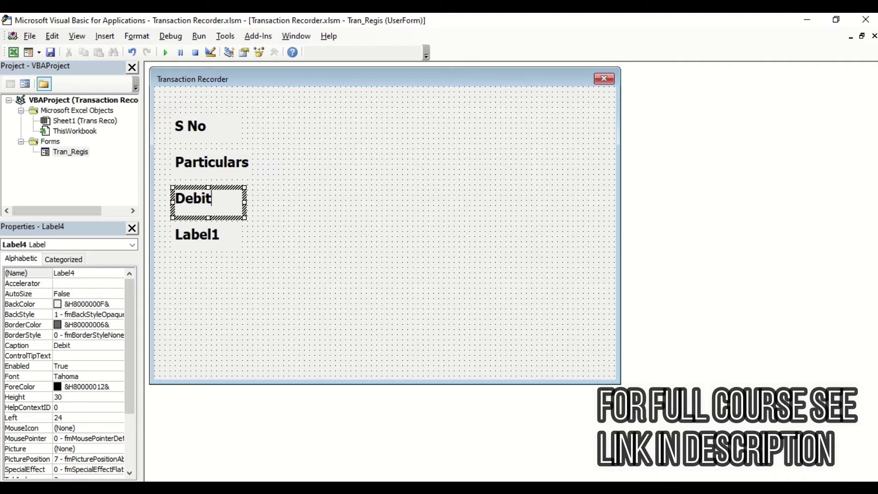
{"action": "type", "text": " Amo"}
{"action": "key", "text": "BackSpace"}
{"action": "key", "text": "BackSpace"}
{"action": "key", "text": "BackSpace"}
{"action": "type", "text": "RS"}
{"action": "left_click", "coordinate": [255, 227]}
Change the fourth label's caption to "Credit Rs".
{"action": "double_click", "coordinate": [208, 234]}
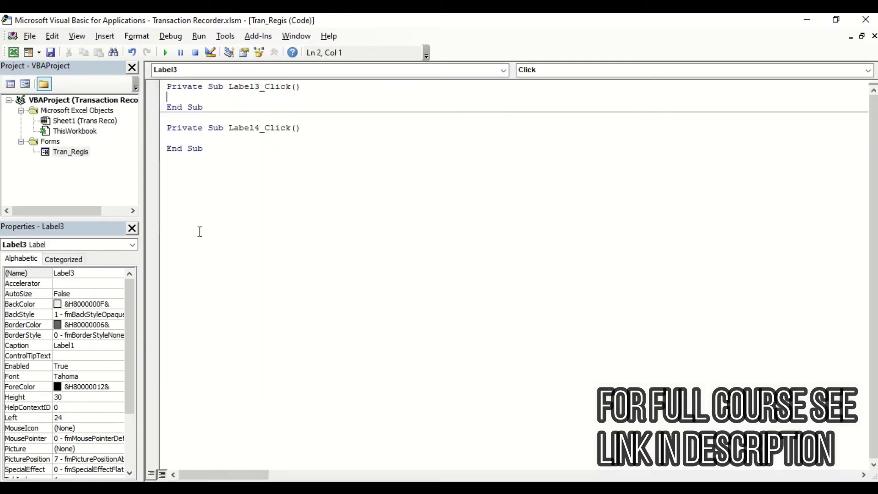
{"action": "double_click", "coordinate": [70, 151]}
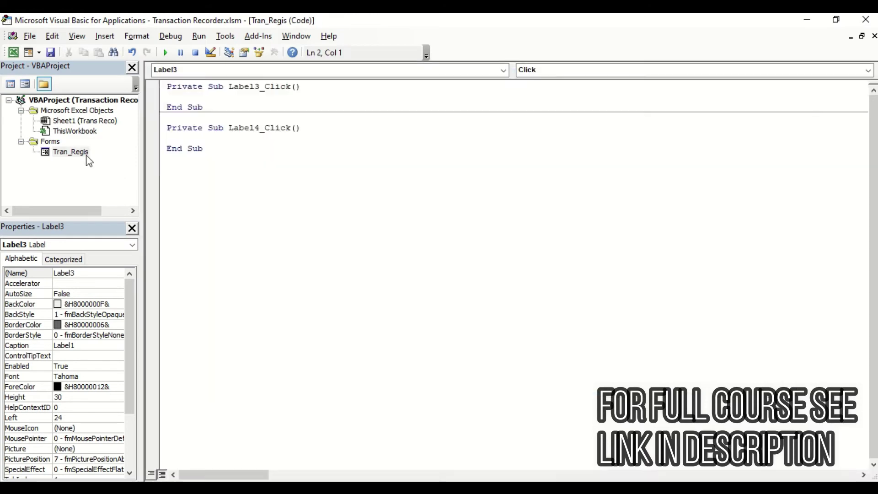
{"action": "double_click", "coordinate": [83, 153]}
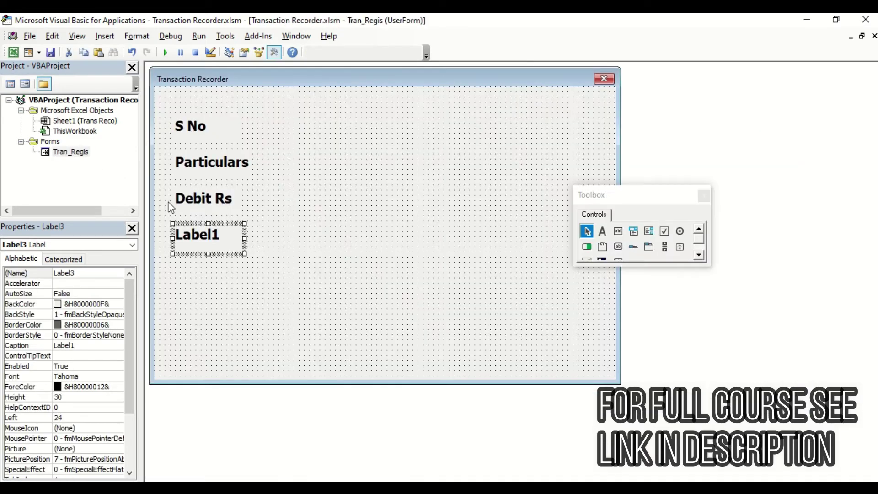
{"action": "left_click", "coordinate": [186, 234]}
{"action": "left_click_drag", "start_coordinate": [226, 234], "coordinate": [171, 234]}
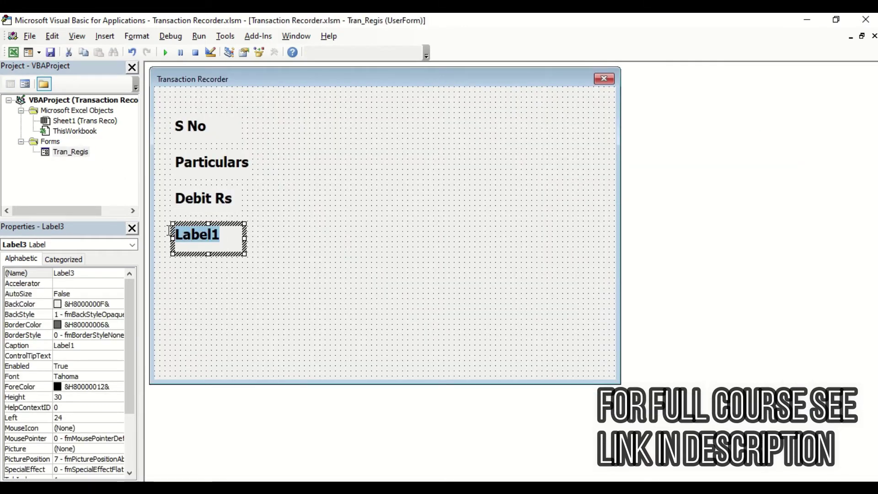
{"action": "type", "text": "Credit Rs"}
{"action": "left_click", "coordinate": [292, 252]}
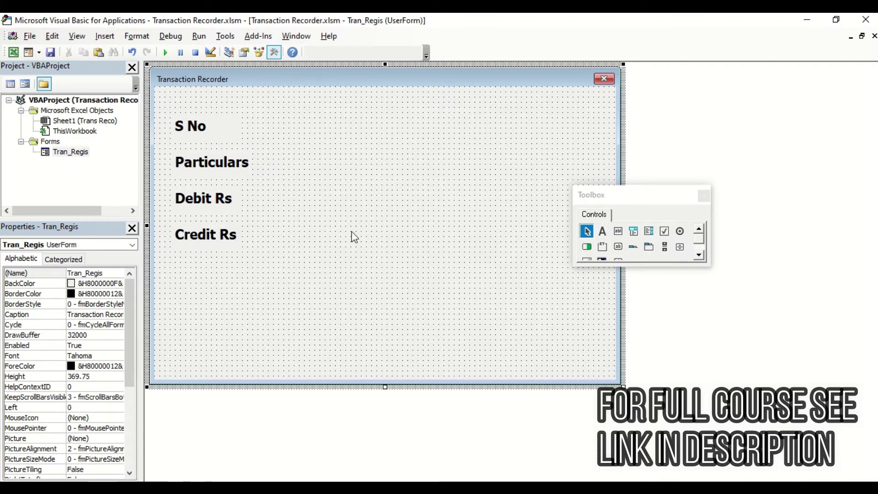
Draw a text box on the form beside the S No label and line it up with that label.
{"action": "left_click", "coordinate": [616, 234]}
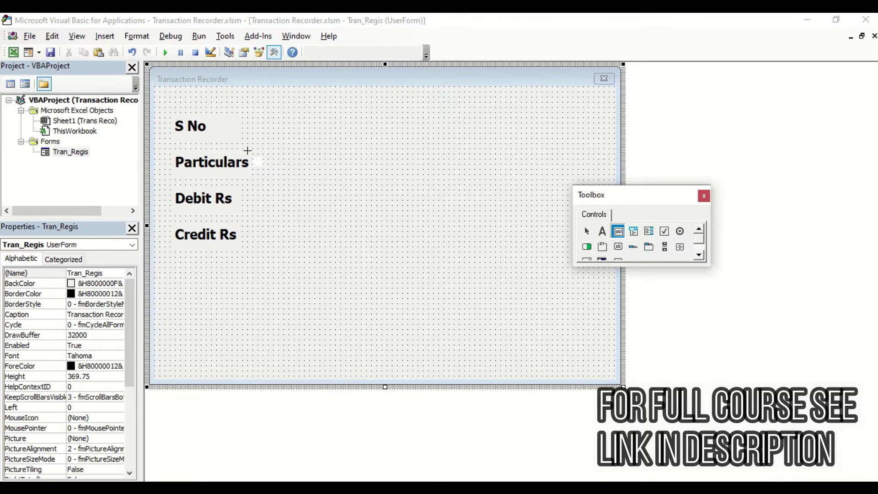
{"action": "left_click_drag", "start_coordinate": [296, 118], "coordinate": [440, 144]}
{"action": "left_click_drag", "start_coordinate": [336, 127], "coordinate": [330, 125]}
Duplicate the text box three times and place the copies beside the Particulars, Debit Rs and Credit Rs labels.
{"action": "key", "text": "ctrl+c"}
{"action": "key", "text": "ctrl+v"}
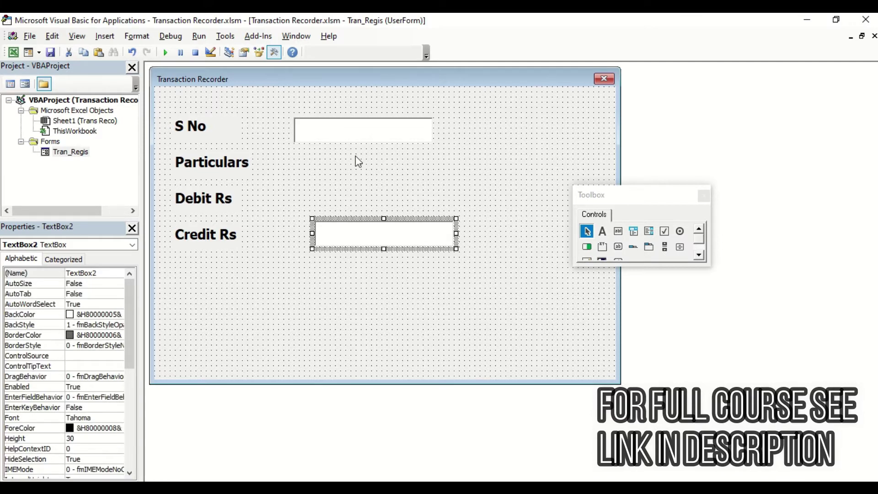
{"action": "left_click_drag", "start_coordinate": [356, 239], "coordinate": [336, 171]}
{"action": "key", "text": "ctrl+v"}
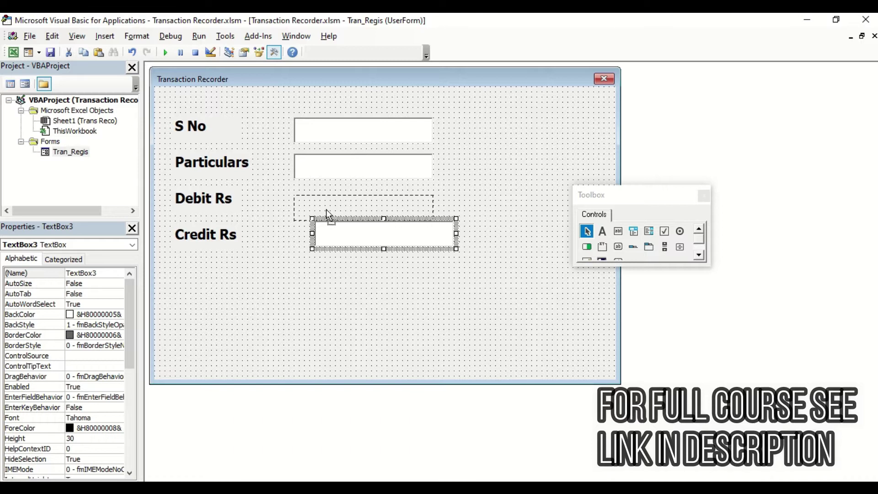
{"action": "left_click_drag", "start_coordinate": [327, 211], "coordinate": [325, 207]}
{"action": "key", "text": "ctrl+v"}
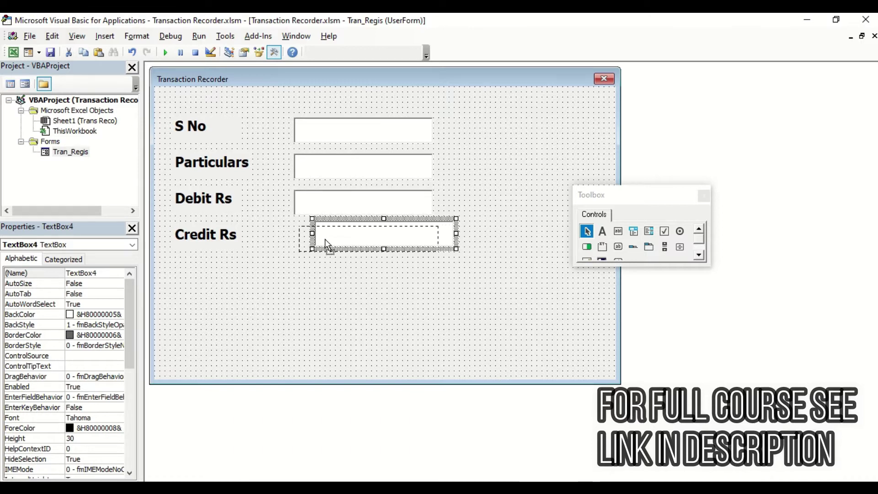
{"action": "left_click_drag", "start_coordinate": [323, 239], "coordinate": [322, 239]}
{"action": "left_click", "coordinate": [344, 268]}
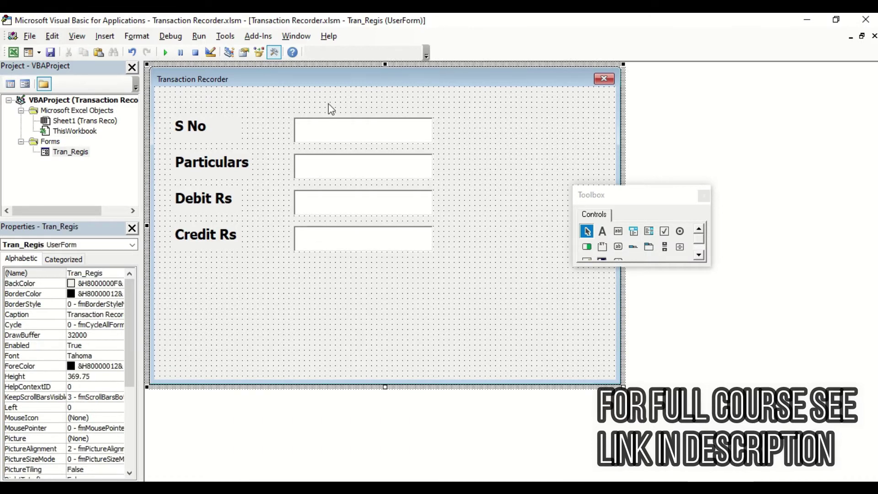
Select the four text boxes on the form and align them by their right edges.
{"action": "left_click", "coordinate": [325, 131]}
{"action": "left_click", "coordinate": [323, 178], "text": "ctrl"}
{"action": "left_click", "coordinate": [319, 243], "text": "ctrl"}
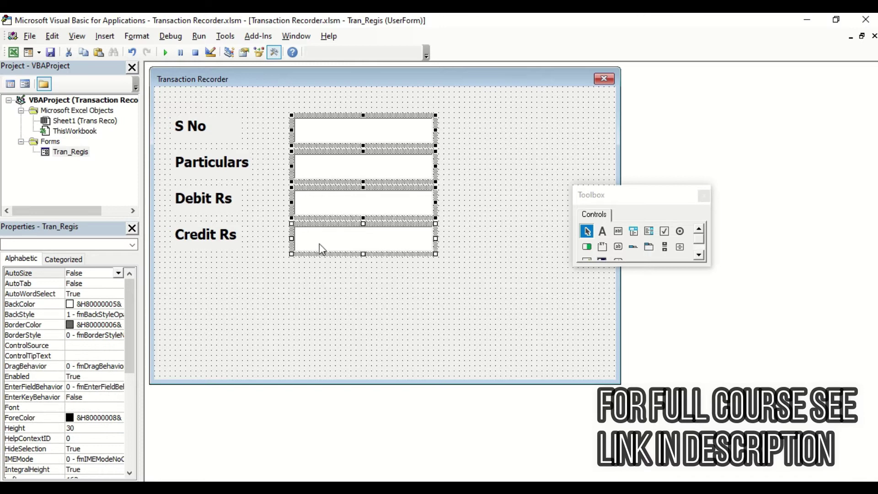
{"action": "left_click", "coordinate": [128, 40]}
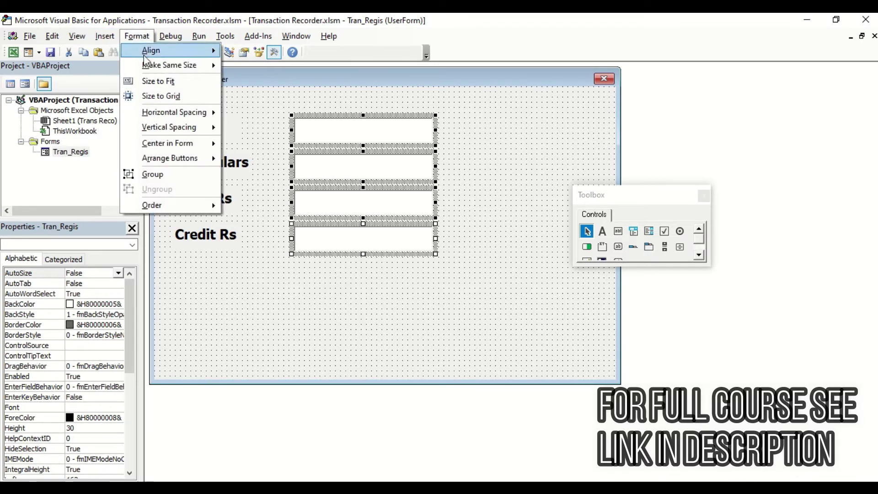
{"action": "mouse_move", "coordinate": [153, 51]}
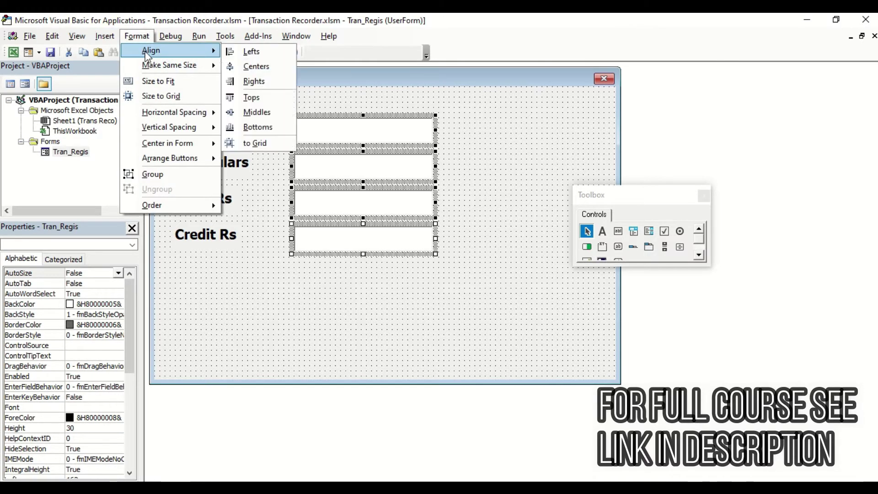
{"action": "left_click", "coordinate": [232, 83]}
{"action": "left_click", "coordinate": [454, 350]}
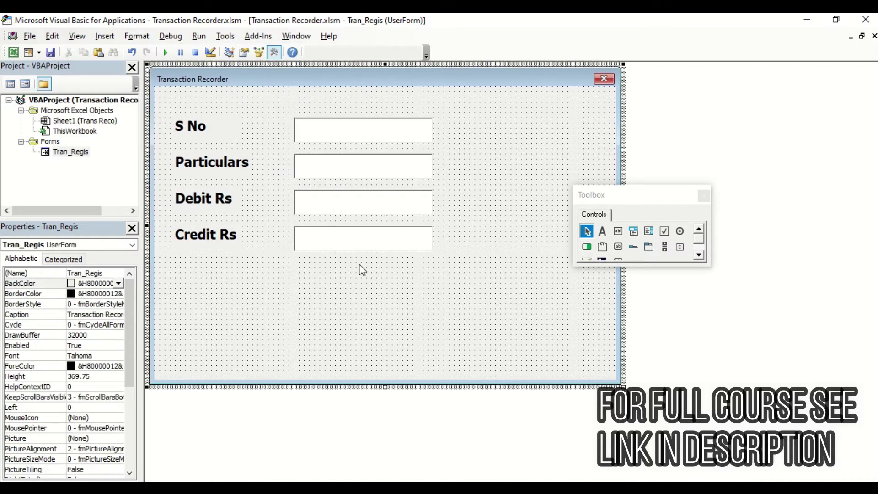
Enter the sample text AAAA in the S No text box to check its font, and clear it.
{"action": "left_click", "coordinate": [303, 140]}
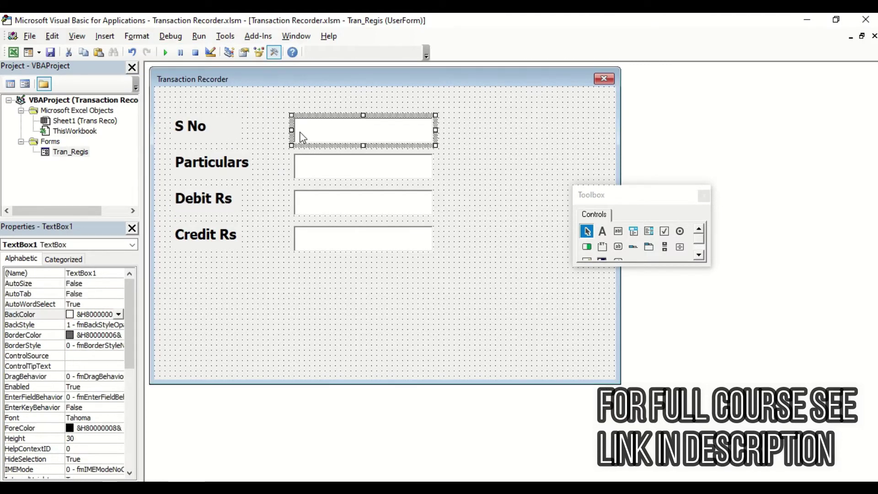
{"action": "left_click", "coordinate": [296, 136]}
{"action": "type", "text": "AAAA"}
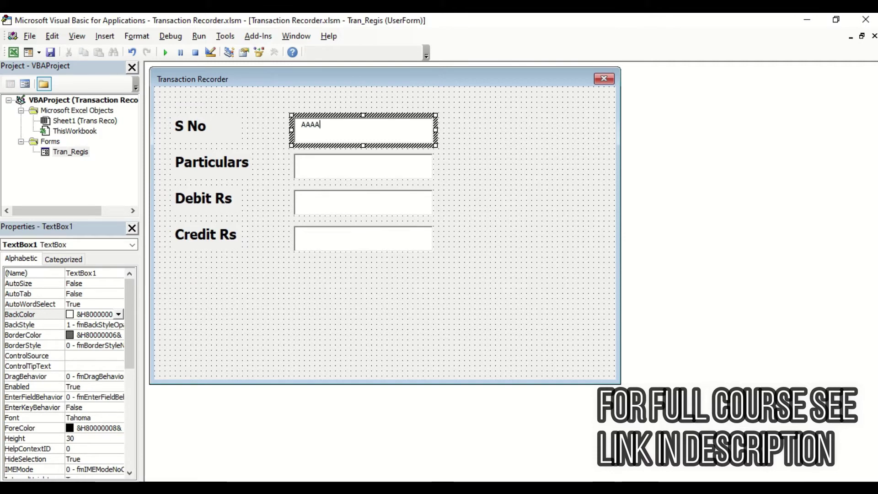
{"action": "key", "text": "BackSpace"}
{"action": "key", "text": "BackSpace"}
{"action": "key", "text": "BackSpace"}
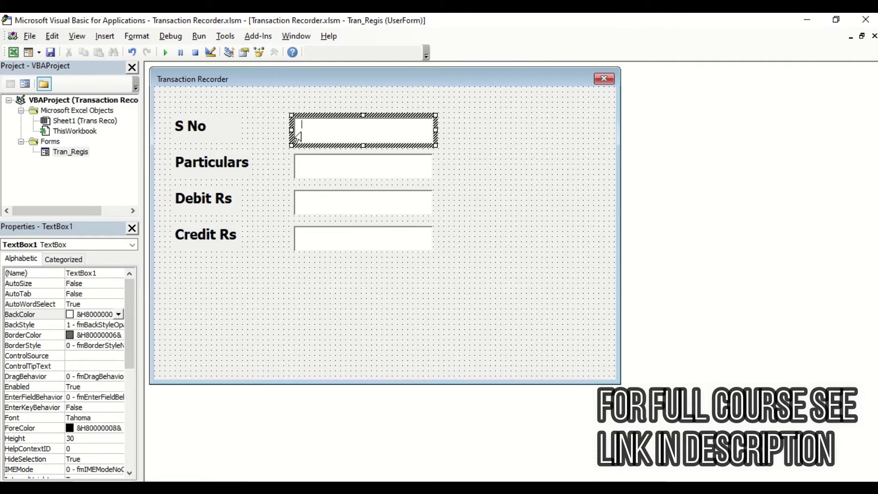
{"action": "left_click", "coordinate": [274, 323]}
Set the font of all four text boxes to Tahoma, Bold, size 16.
{"action": "left_click", "coordinate": [197, 135]}
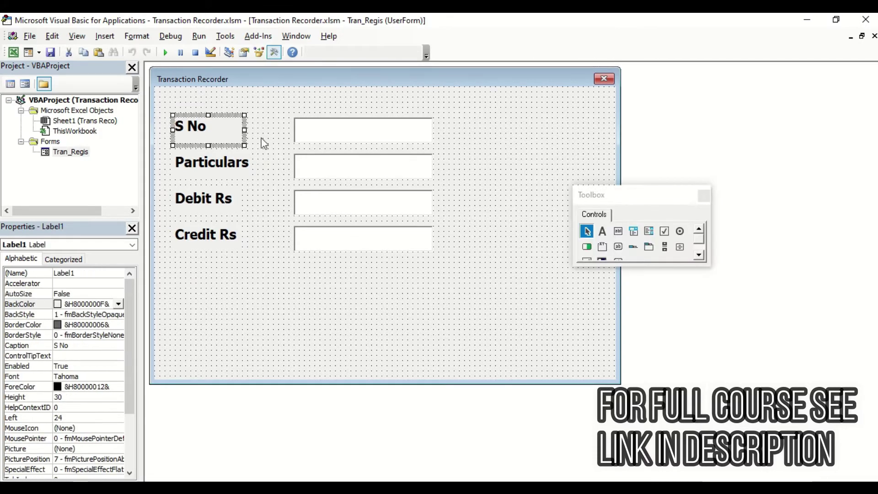
{"action": "left_click", "coordinate": [308, 130]}
{"action": "left_click", "coordinate": [315, 169], "text": "ctrl"}
{"action": "left_click", "coordinate": [317, 197], "text": "ctrl"}
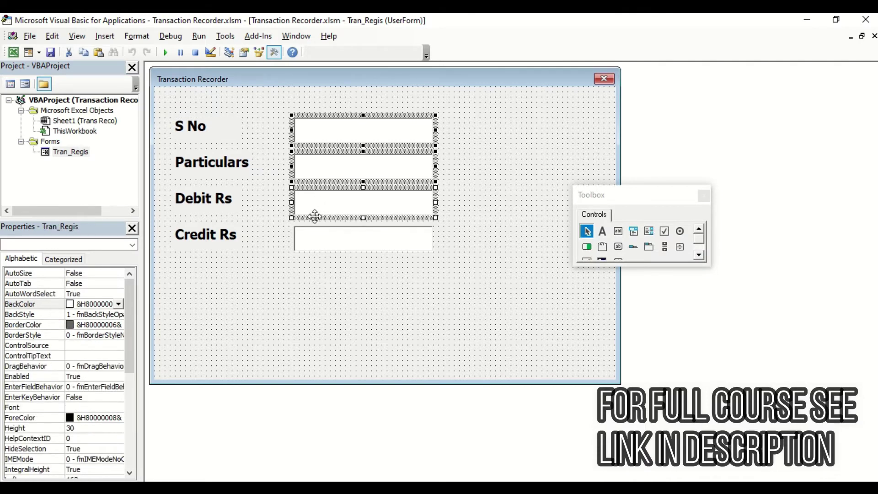
{"action": "left_click", "coordinate": [315, 240], "text": "ctrl"}
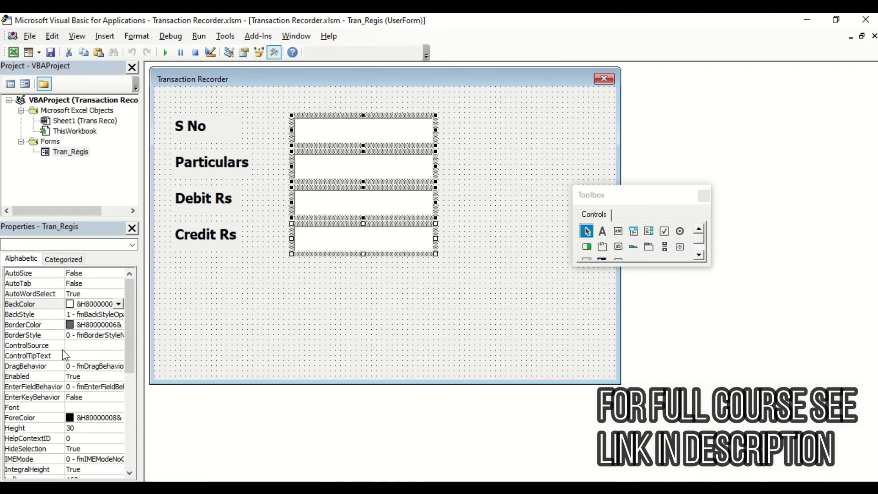
{"action": "left_click", "coordinate": [133, 347]}
{"action": "scroll", "coordinate": [133, 350], "scroll_direction": "down", "scroll_amount": 2}
{"action": "left_click", "coordinate": [114, 355]}
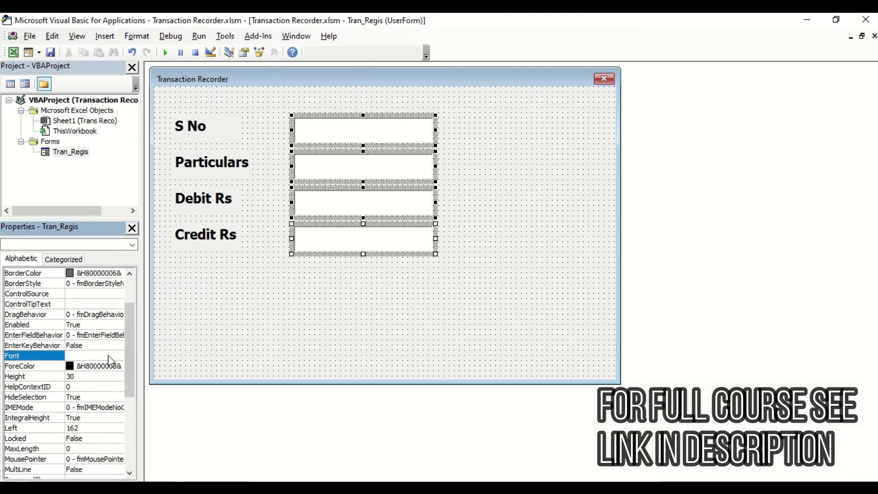
{"action": "left_click", "coordinate": [118, 355]}
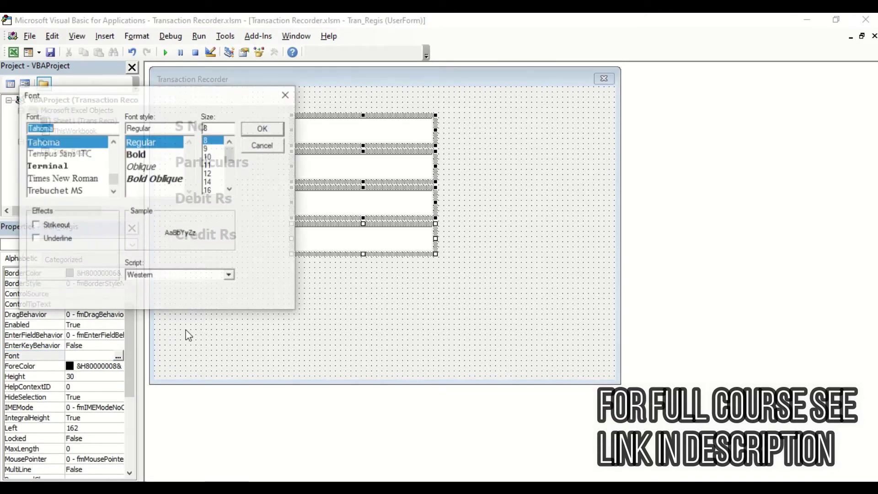
{"action": "left_click", "coordinate": [211, 189]}
{"action": "left_click", "coordinate": [135, 154]}
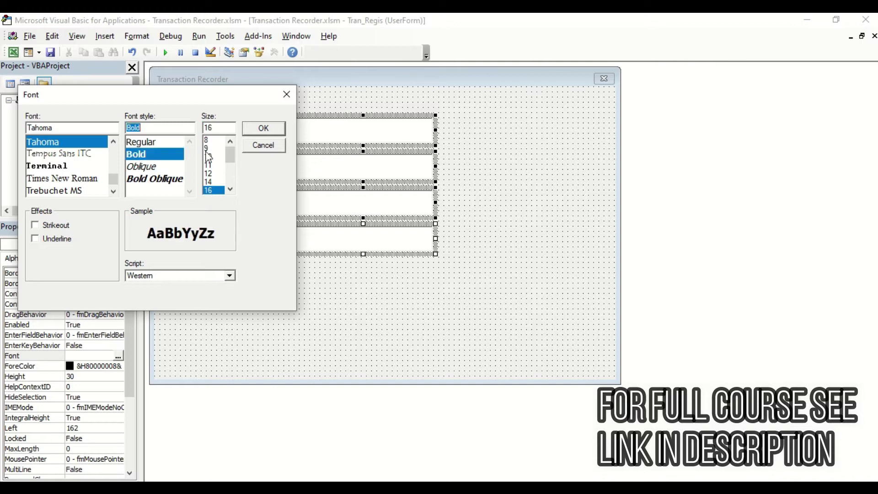
{"action": "left_click", "coordinate": [257, 131]}
Run the user form to preview its layout, and close the preview.
{"action": "left_click", "coordinate": [311, 274]}
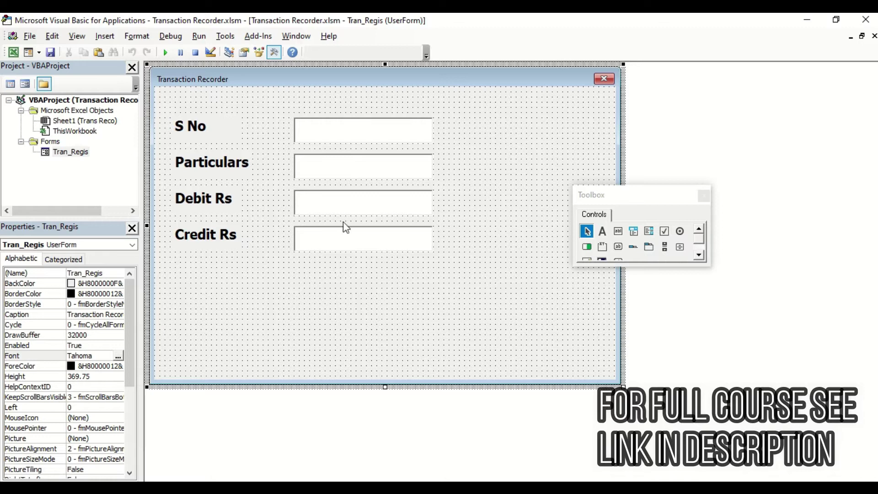
{"action": "left_click", "coordinate": [167, 56]}
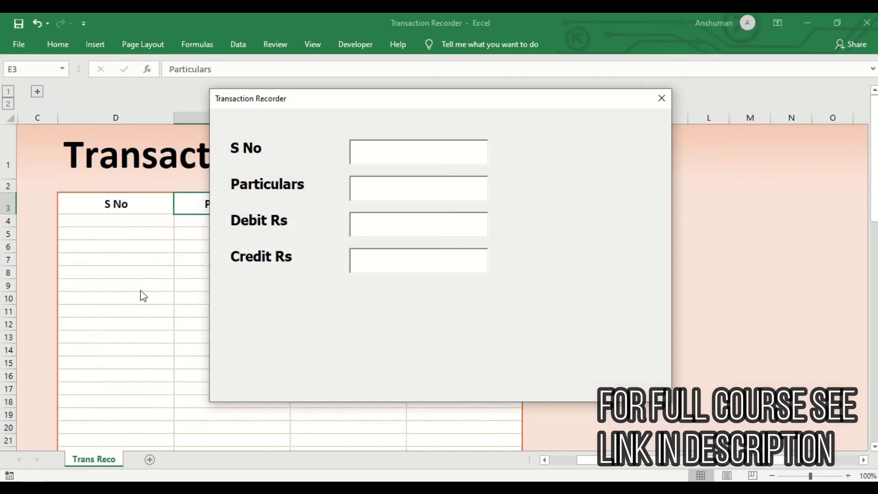
{"action": "left_click", "coordinate": [663, 104]}
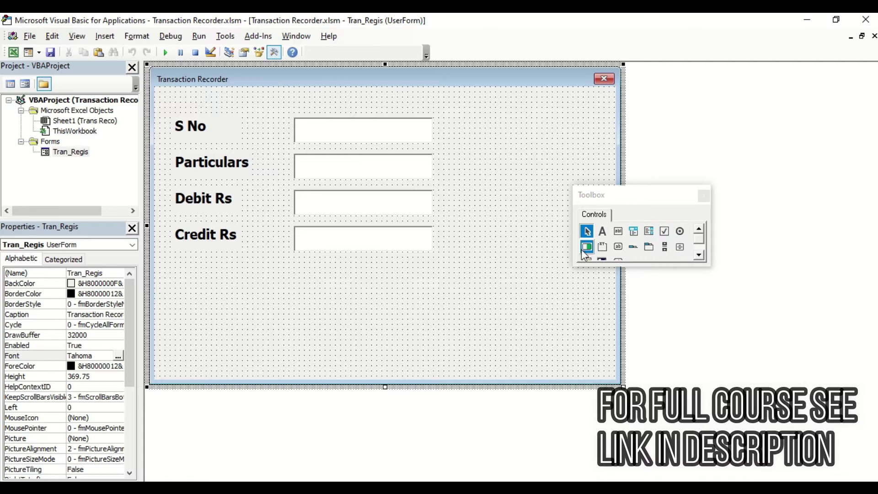
Draw a command button about 36 high below the Credit Rs label and place a copy below it to the right.
{"action": "left_click", "coordinate": [617, 247]}
{"action": "left_click_drag", "start_coordinate": [188, 280], "coordinate": [301, 303]}
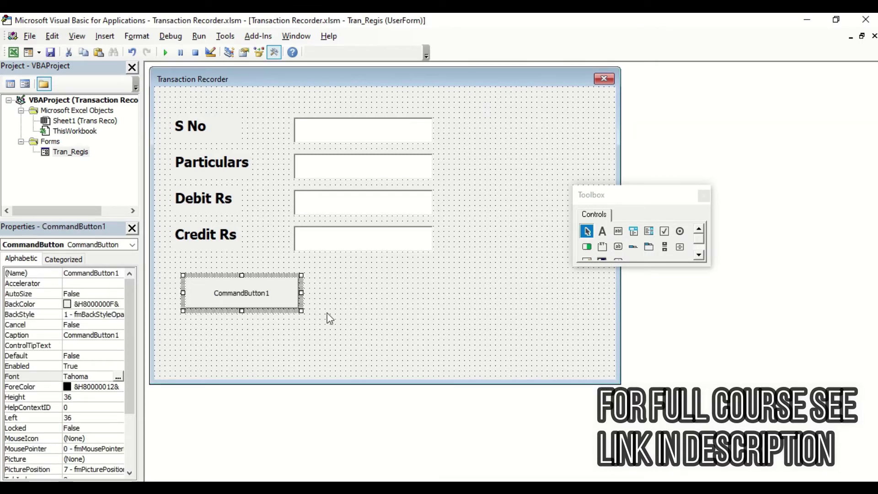
{"action": "key", "text": "ctrl+c"}
{"action": "key", "text": "ctrl+v"}
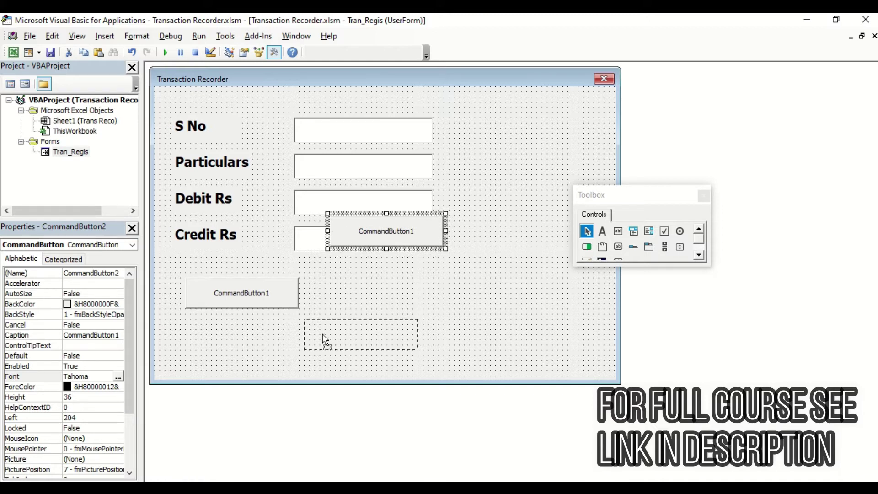
{"action": "left_click_drag", "start_coordinate": [322, 334], "coordinate": [321, 332]}
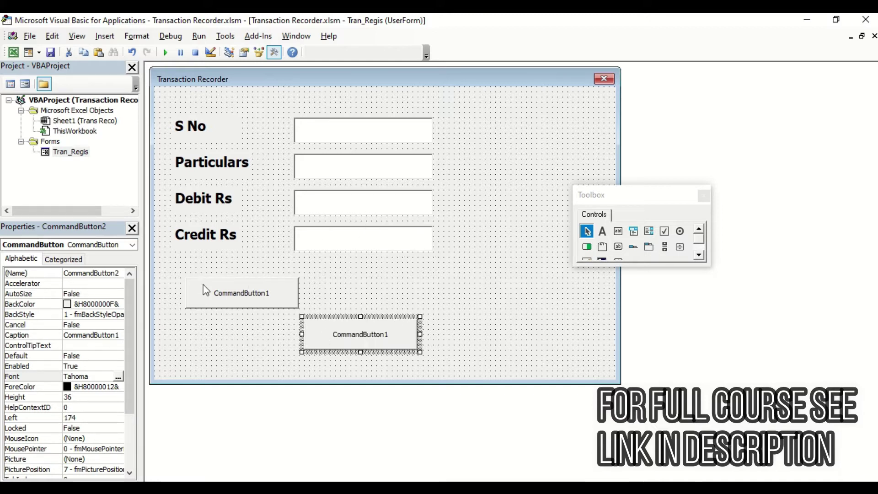
Add three more copies of the command button and arrange two of them in a row beside the first button.
{"action": "key", "text": "ctrl+v"}
{"action": "key", "text": "ctrl+v"}
{"action": "left_click_drag", "start_coordinate": [419, 227], "coordinate": [392, 290]}
{"action": "key", "text": "ctrl+v"}
{"action": "left_click_drag", "start_coordinate": [390, 246], "coordinate": [493, 295]}
{"action": "left_click_drag", "start_coordinate": [400, 236], "coordinate": [454, 277]}
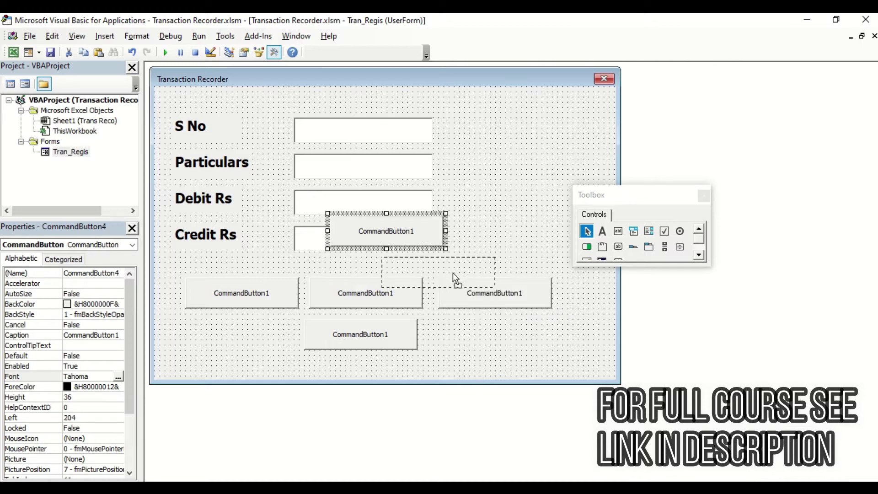
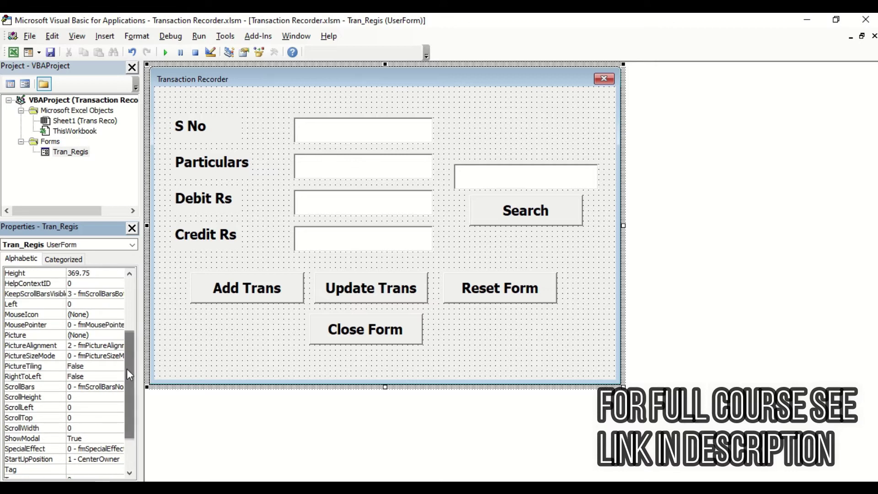
Switch to a new PowerPoint window, create a blank presentation and close the design suggestions.
{"action": "left_click", "coordinate": [105, 334]}
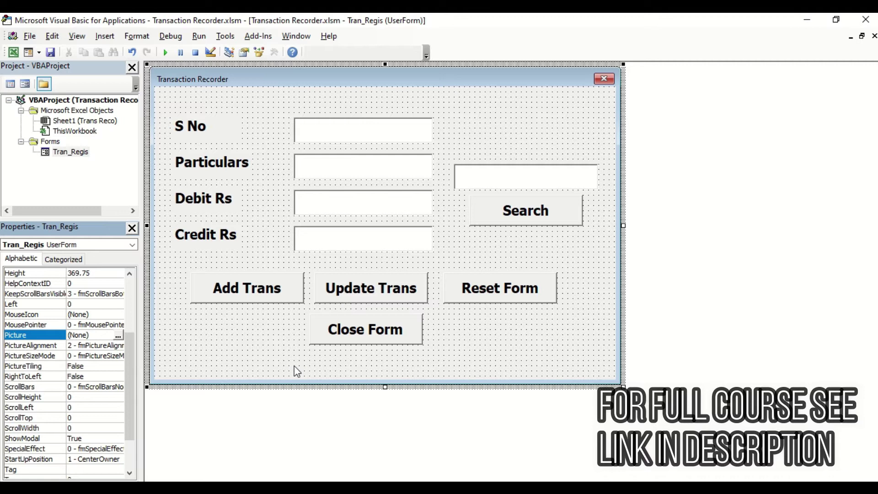
{"action": "key", "text": "alt+Tab"}
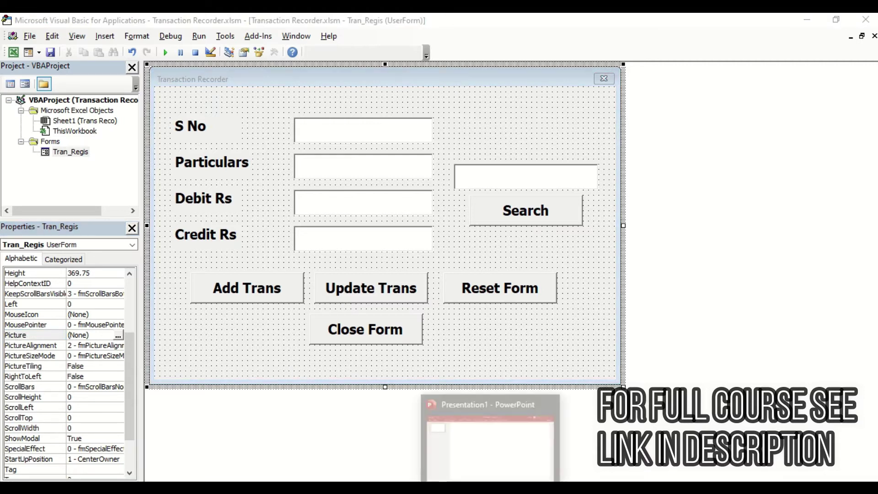
{"action": "right_click", "coordinate": [490, 488]}
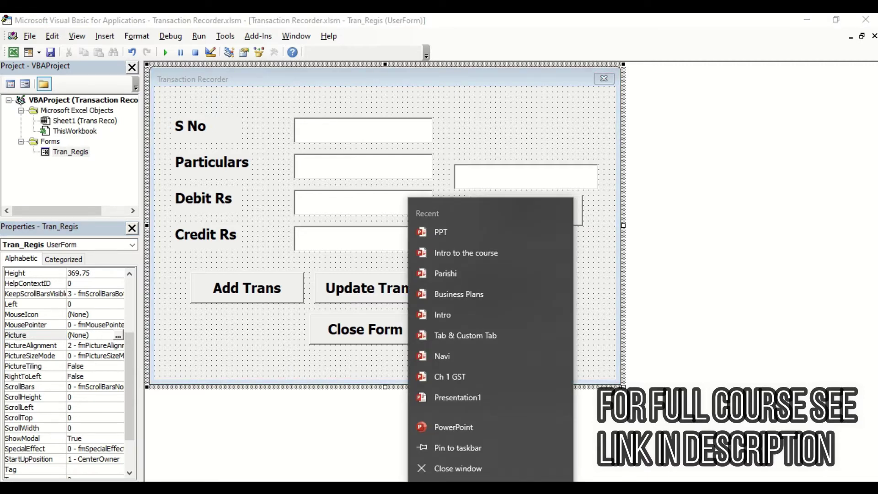
{"action": "left_click", "coordinate": [484, 430]}
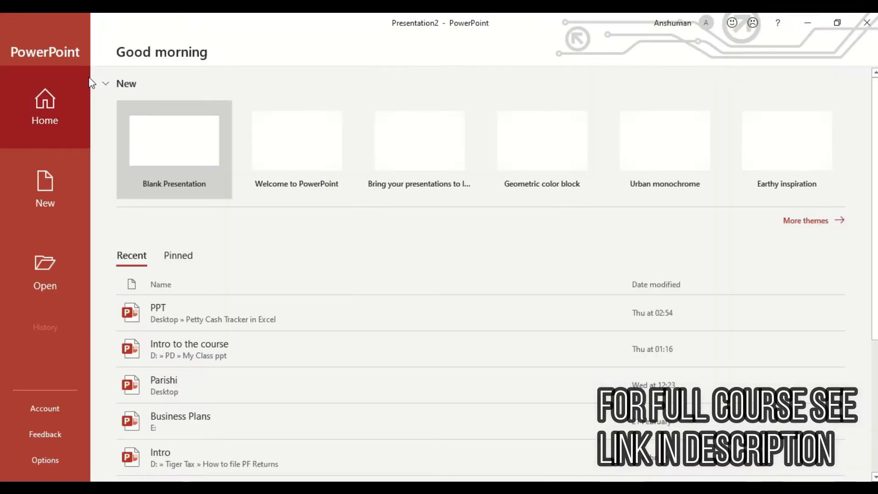
{"action": "left_click", "coordinate": [65, 123]}
{"action": "left_click", "coordinate": [144, 158]}
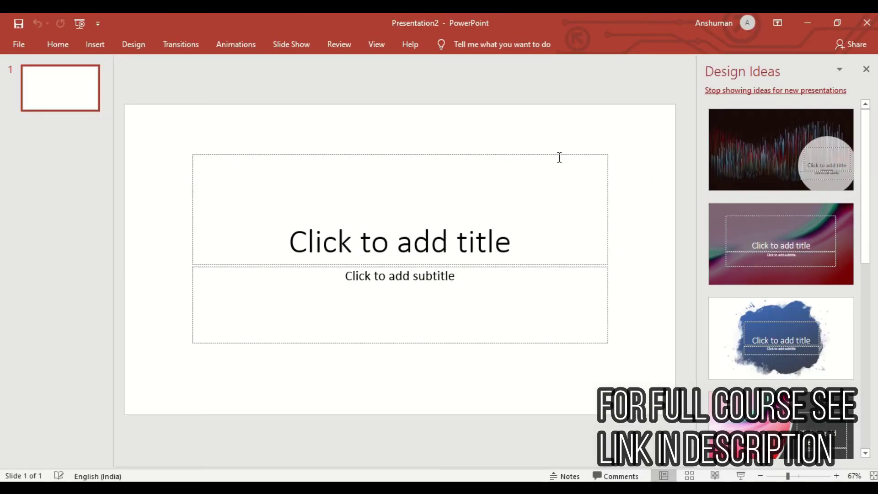
{"action": "left_click", "coordinate": [866, 69]}
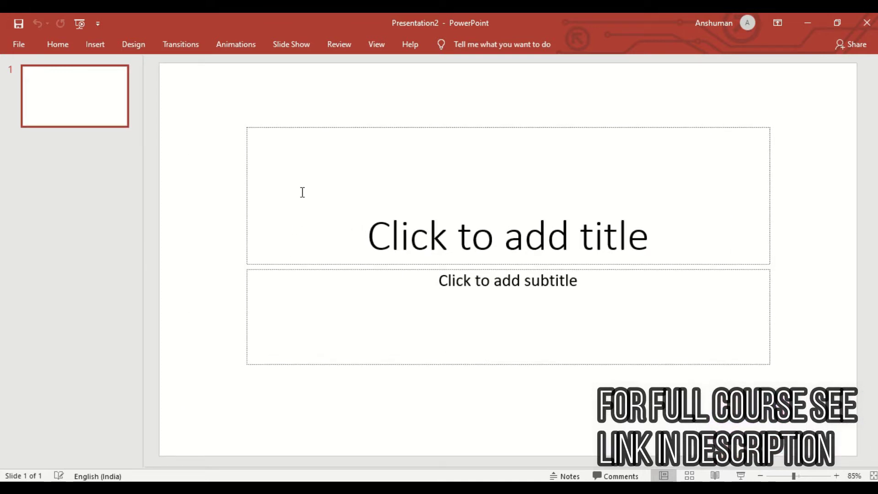
Add a slide with the Blank layout and delete the original title slide.
{"action": "left_click", "coordinate": [46, 51]}
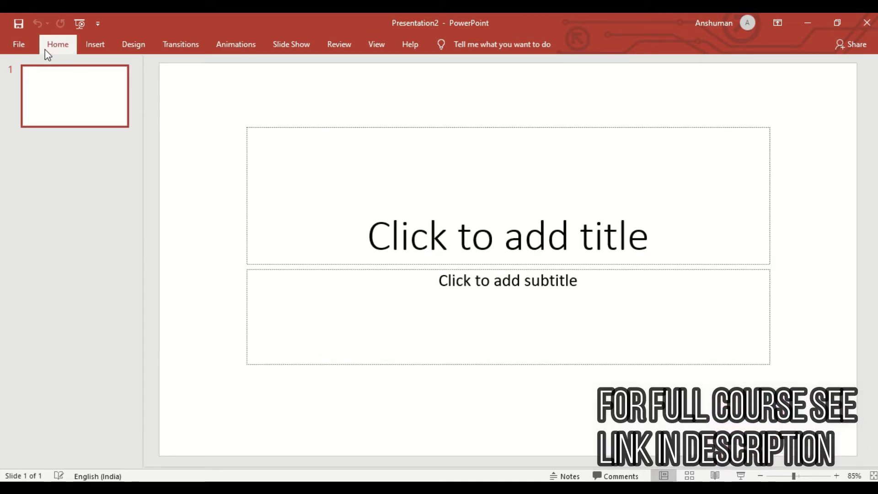
{"action": "left_click", "coordinate": [76, 94]}
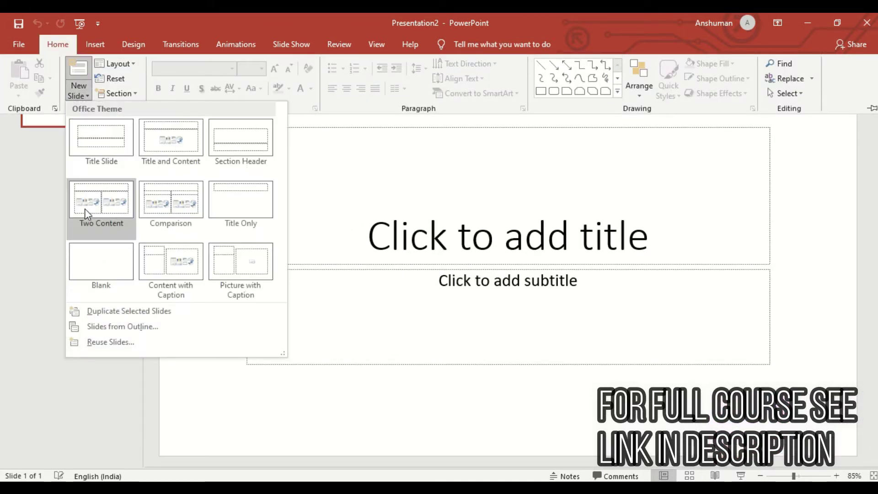
{"action": "left_click", "coordinate": [120, 261]}
{"action": "left_click", "coordinate": [100, 116]}
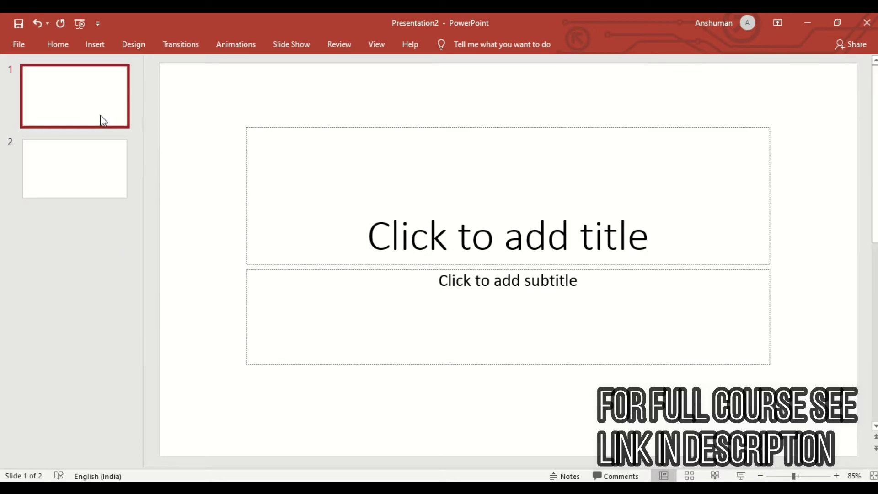
{"action": "key", "text": "Delete"}
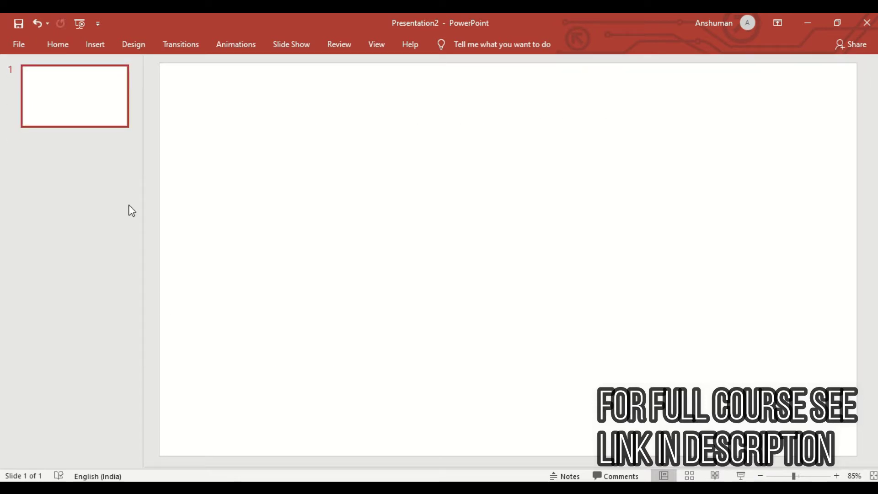
Draw a rectangle covering the whole blank slide, about 33.87 by 19.05 cm.
{"action": "left_click", "coordinate": [85, 44]}
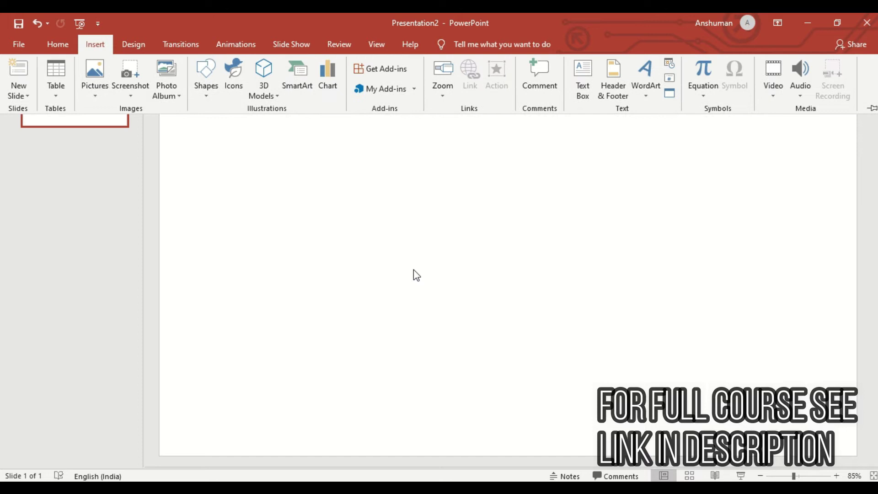
{"action": "left_click", "coordinate": [207, 93]}
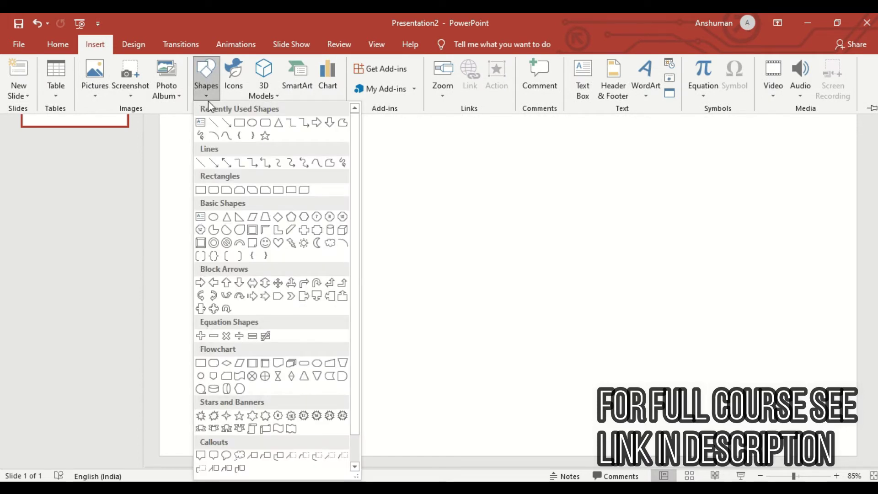
{"action": "left_click", "coordinate": [239, 122]}
{"action": "mouse_move", "coordinate": [160, 62]}
{"action": "left_mouse_down"}
{"action": "mouse_move", "coordinate": [374, 218]}
{"action": "mouse_move", "coordinate": [592, 347]}
{"action": "mouse_move", "coordinate": [803, 413]}
{"action": "mouse_move", "coordinate": [867, 453]}
{"action": "mouse_move", "coordinate": [856, 456]}
{"action": "left_mouse_up"}
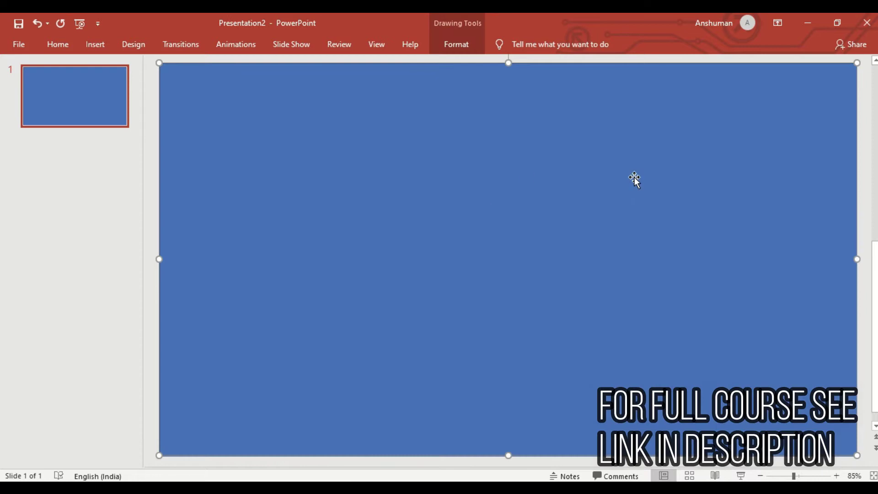
{"action": "right_click", "coordinate": [313, 147]}
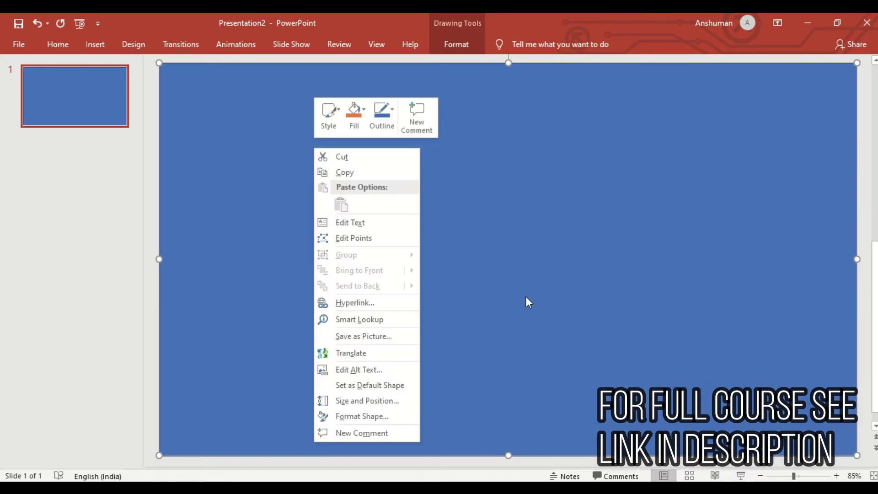
{"action": "left_click", "coordinate": [521, 57]}
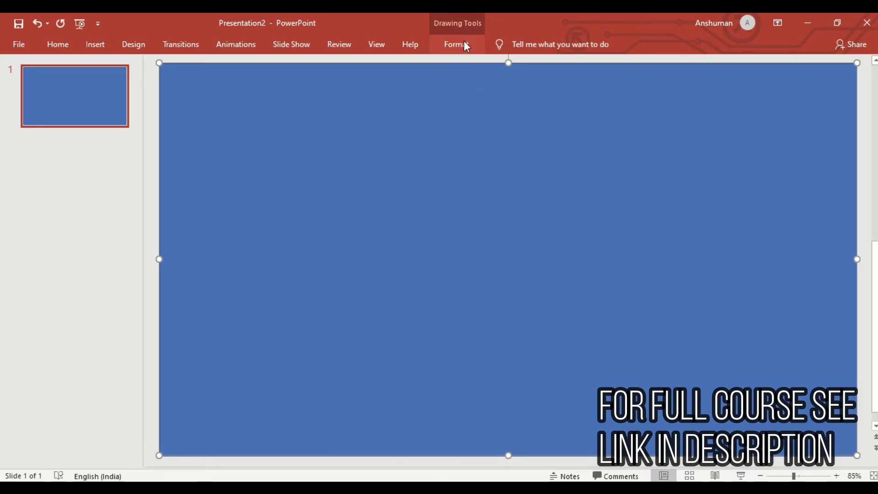
{"action": "left_click", "coordinate": [101, 218]}
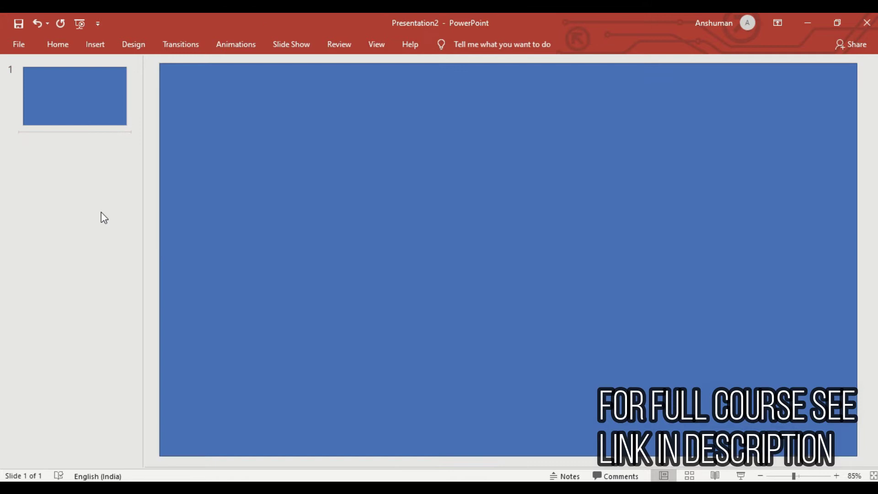
Remove the outline and the fill from the full-slide rectangle.
{"action": "left_click", "coordinate": [290, 121]}
{"action": "mouse_move", "coordinate": [511, 26]}
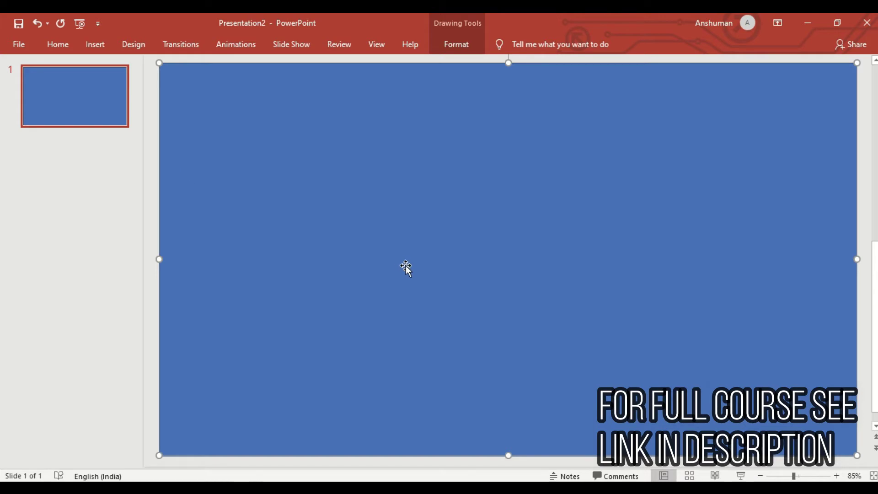
{"action": "left_click", "coordinate": [459, 48]}
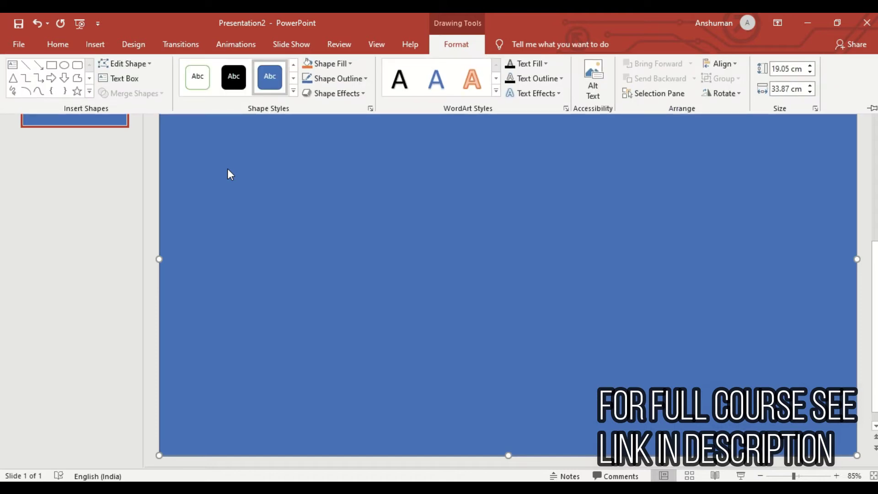
{"action": "left_click", "coordinate": [320, 79]}
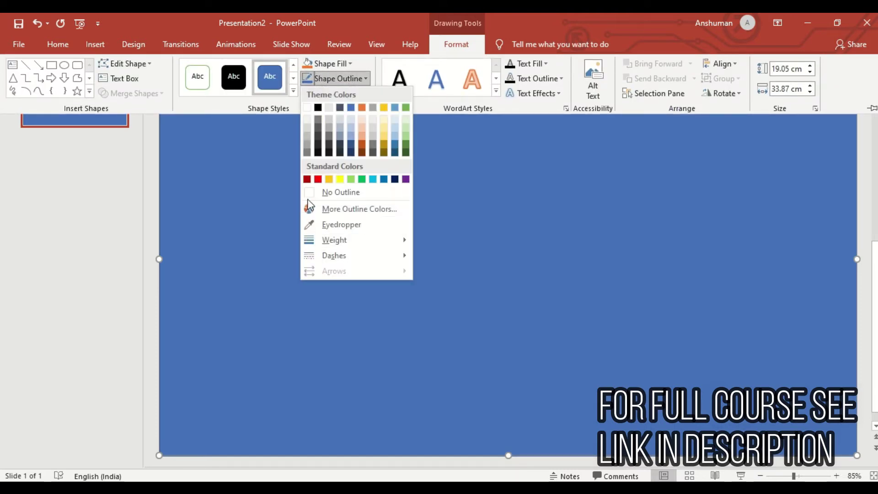
{"action": "left_click", "coordinate": [325, 131]}
{"action": "left_click", "coordinate": [332, 65]}
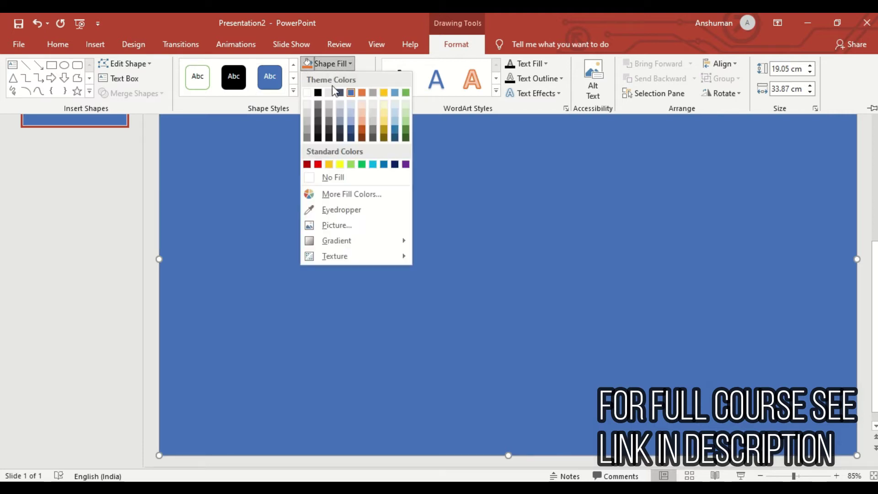
{"action": "left_click", "coordinate": [328, 178]}
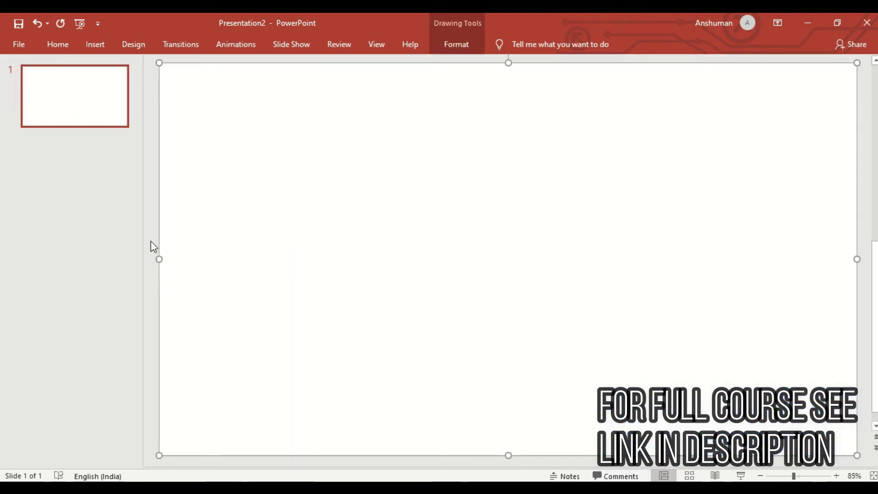
{"action": "left_click", "coordinate": [152, 245]}
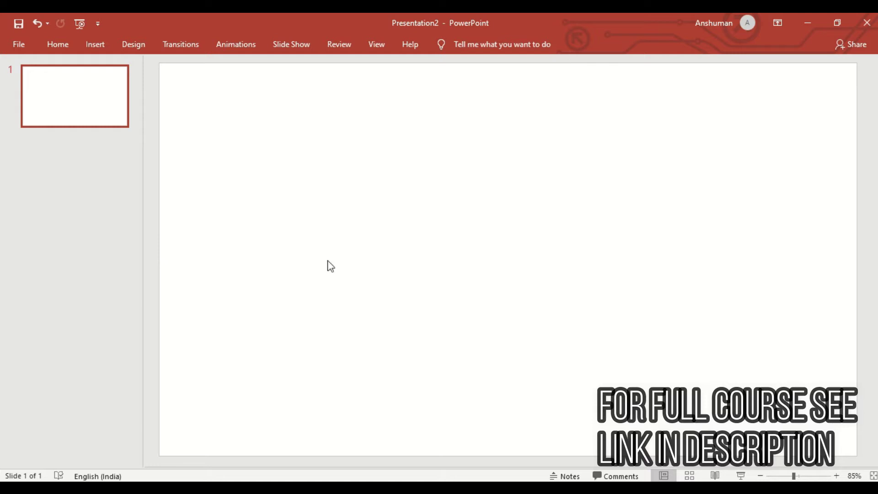
{"action": "left_click_drag", "start_coordinate": [150, 187], "coordinate": [247, 265]}
{"action": "left_click", "coordinate": [174, 65]}
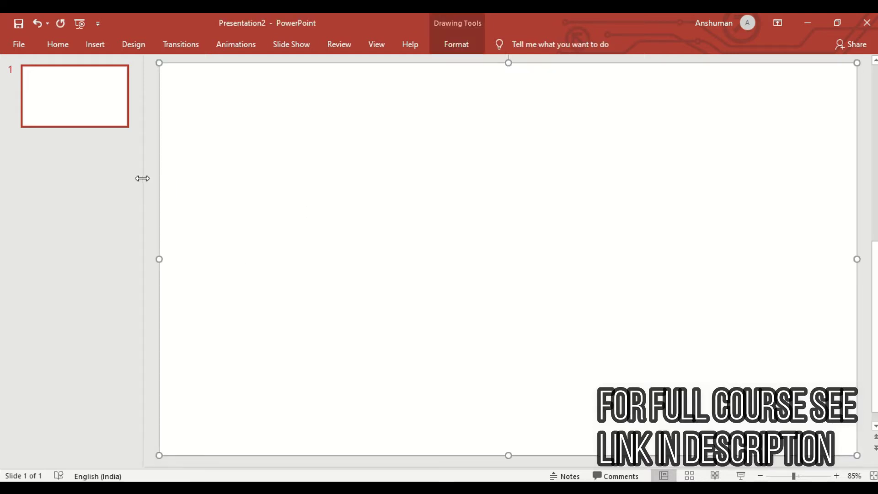
{"action": "key", "text": "Delete"}
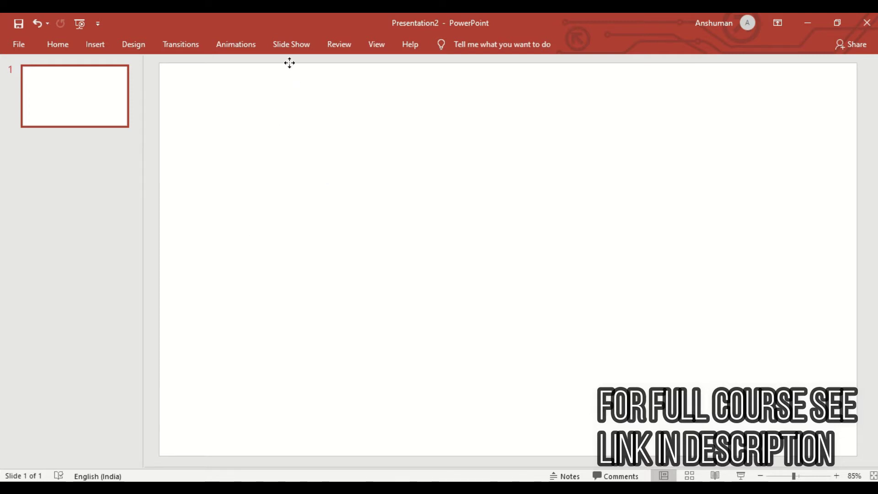
{"action": "key", "text": "ctrl+z"}
Lower the rectangle's upper edge to make it about 18.2 cm high, leaving a narrow strip of the slide uncovered above it.
{"action": "left_click_drag", "start_coordinate": [508, 63], "coordinate": [507, 78]}
{"action": "left_click", "coordinate": [395, 106]}
{"action": "left_click_drag", "start_coordinate": [393, 60], "coordinate": [401, 113]}
{"action": "left_click", "coordinate": [483, 79]}
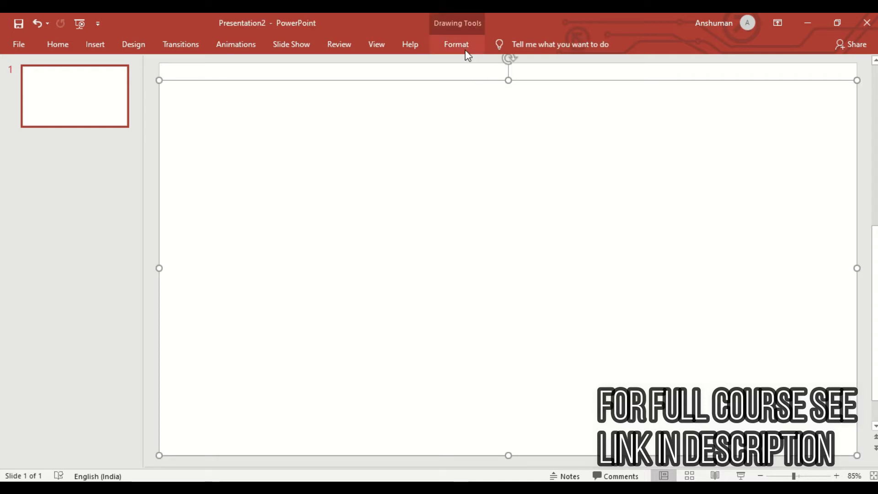
Fill the rectangle with the standard light green colour and deselect it.
{"action": "left_click", "coordinate": [463, 47]}
{"action": "left_click", "coordinate": [327, 63]}
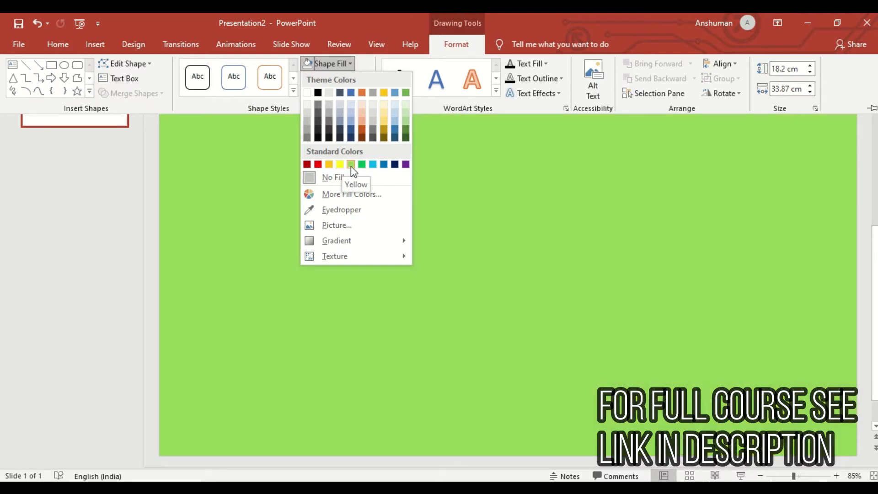
{"action": "left_click", "coordinate": [351, 164]}
{"action": "left_click", "coordinate": [299, 167]}
{"action": "left_click", "coordinate": [250, 71]}
{"action": "left_click", "coordinate": [255, 103]}
{"action": "left_click", "coordinate": [244, 73]}
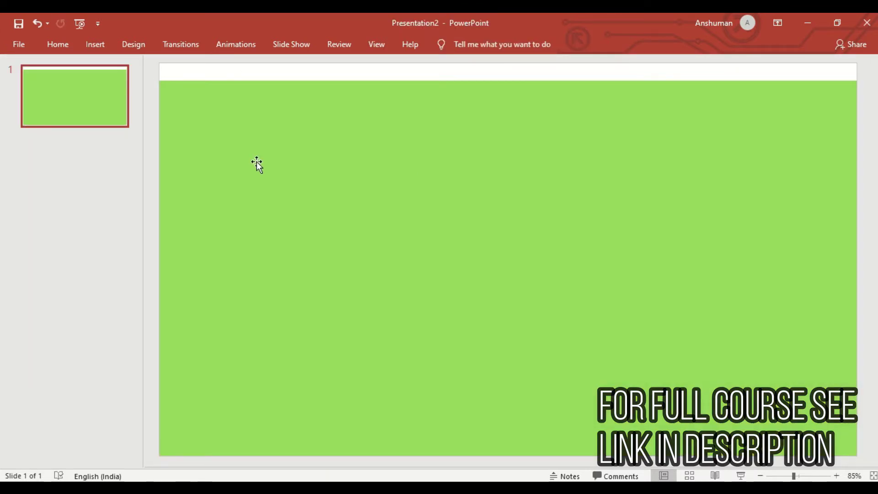
Insert a text box reading Serial Number in the upper part of the green rectangle.
{"action": "left_click", "coordinate": [97, 44]}
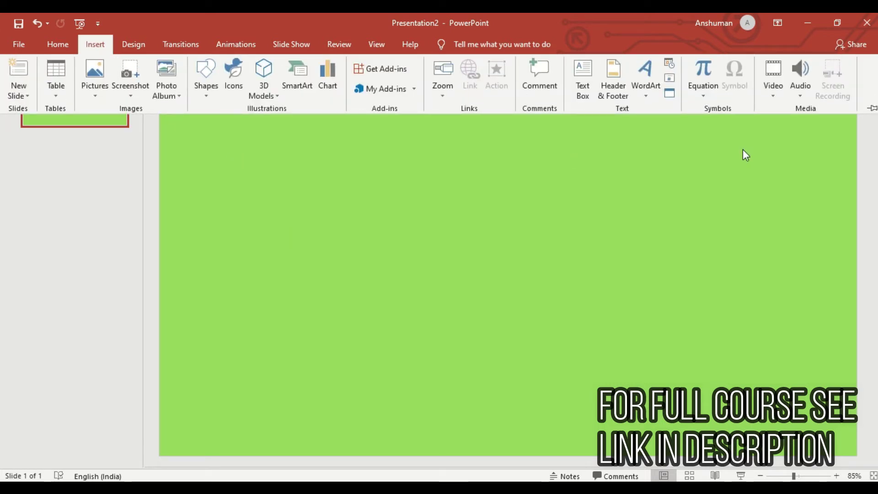
{"action": "left_click", "coordinate": [577, 78]}
{"action": "mouse_move", "coordinate": [200, 134]}
{"action": "left_mouse_down"}
{"action": "mouse_move", "coordinate": [288, 220]}
{"action": "mouse_move", "coordinate": [383, 174]}
{"action": "left_mouse_up"}
{"action": "type", "text": "Serial Number"}
Format the Serial Number text as Bodoni MT Black, size 28, and narrow its text box to fit the text.
{"action": "key", "text": "ctrl+a"}
{"action": "left_click", "coordinate": [58, 44]}
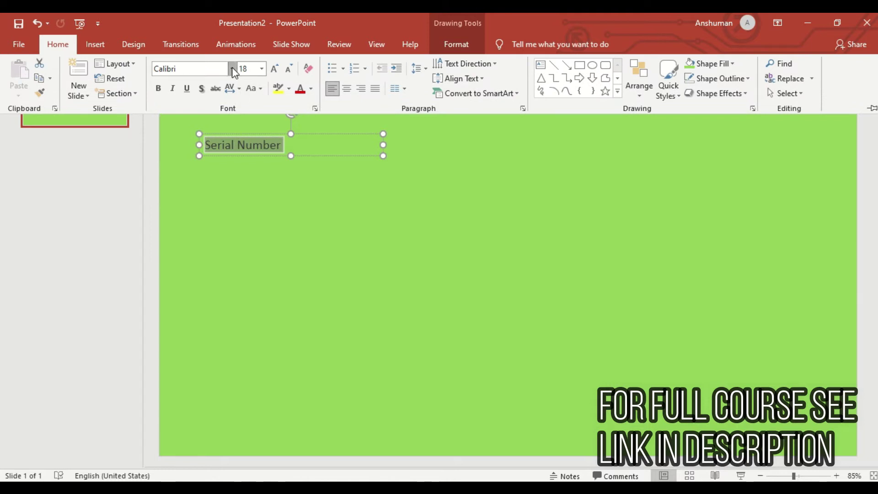
{"action": "left_click", "coordinate": [232, 69]}
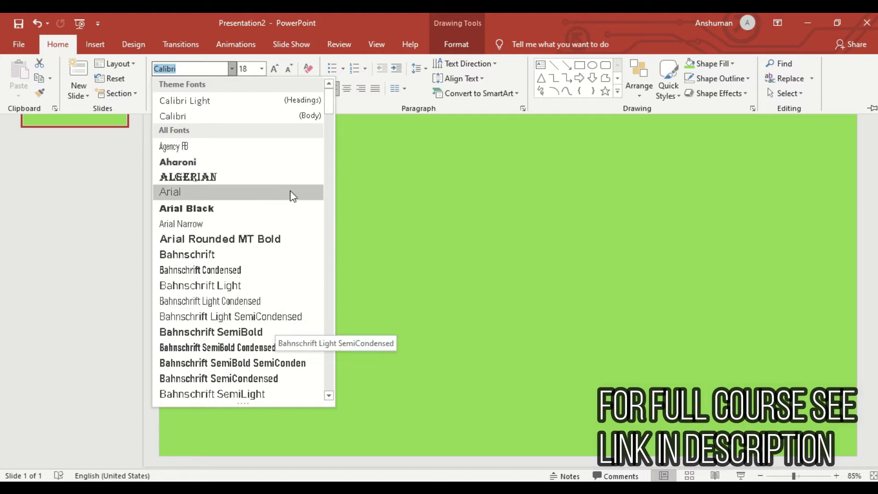
{"action": "left_click", "coordinate": [329, 140]}
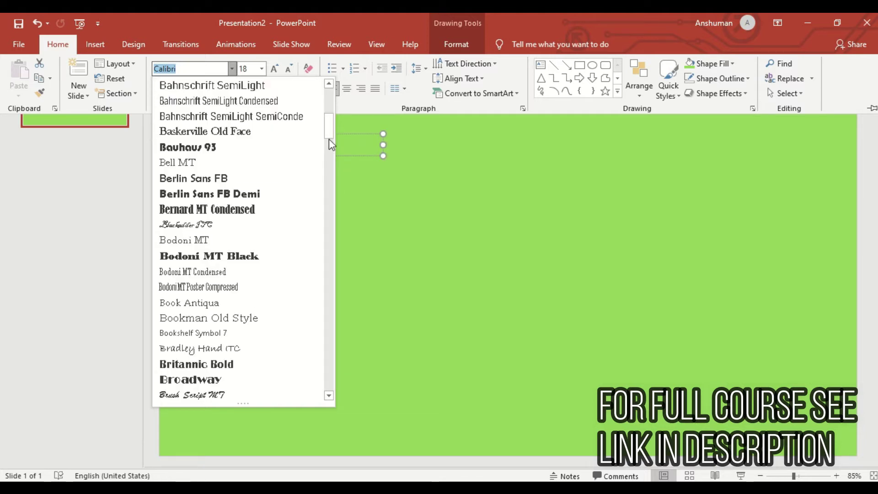
{"action": "left_click", "coordinate": [256, 255]}
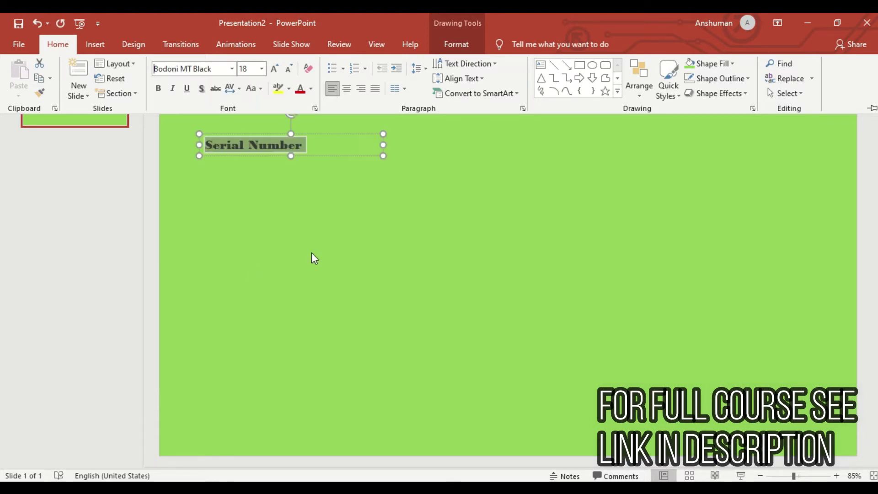
{"action": "left_click", "coordinate": [270, 72]}
{"action": "left_click", "coordinate": [271, 72]}
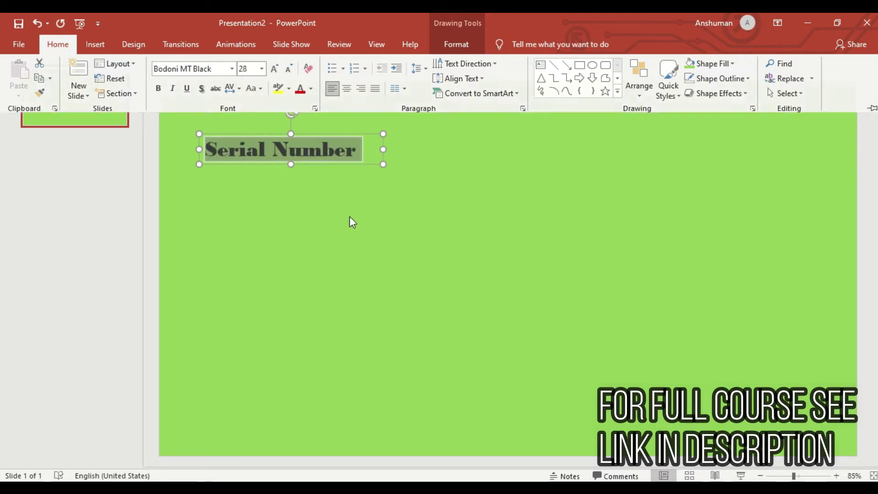
{"action": "left_click", "coordinate": [349, 215]}
{"action": "left_click", "coordinate": [323, 151]}
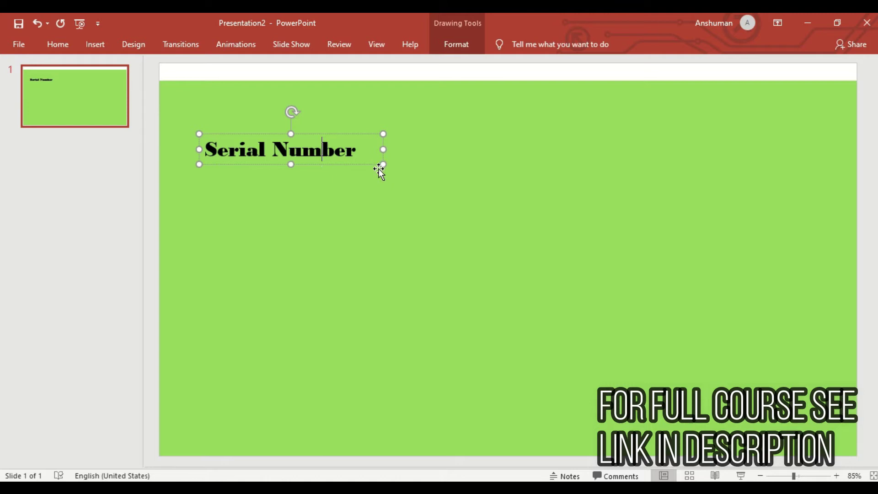
{"action": "left_click_drag", "start_coordinate": [382, 148], "coordinate": [364, 148]}
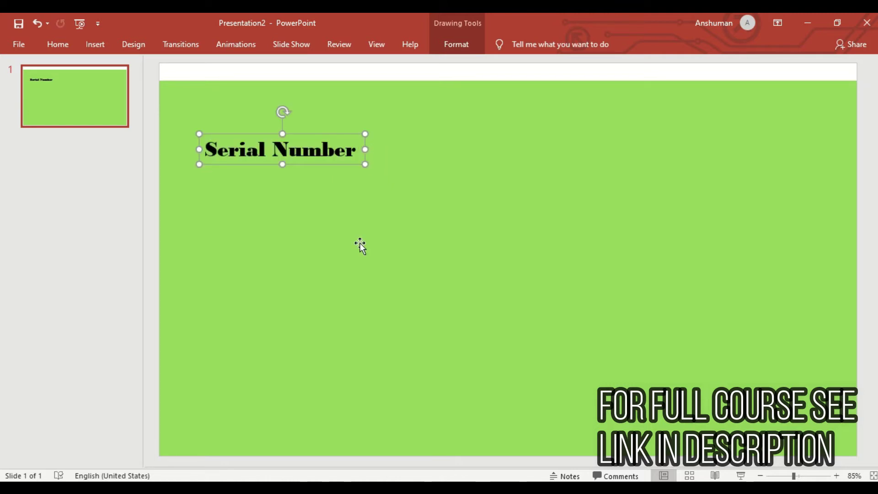
Place a copy of the Serial Number text box directly below it and change its text to Particulars.
{"action": "left_click", "coordinate": [362, 249]}
{"action": "key", "text": "ctrl+v"}
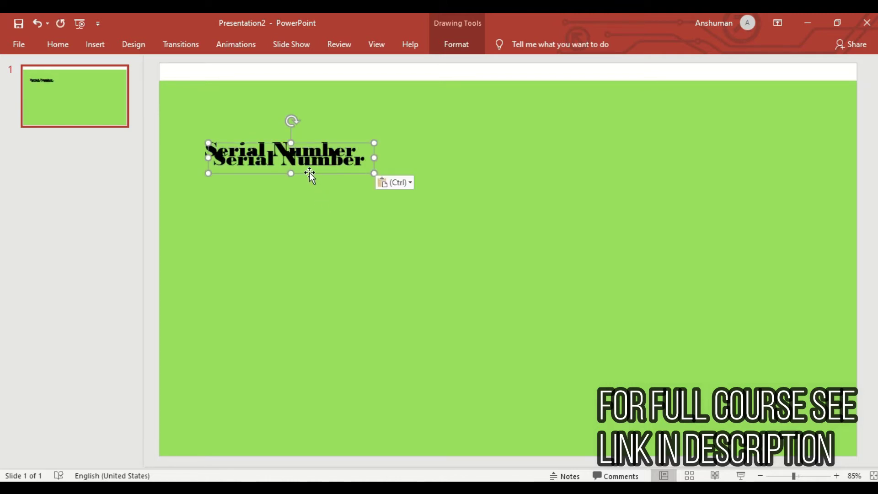
{"action": "left_click_drag", "start_coordinate": [309, 172], "coordinate": [296, 201]}
{"action": "triple_click", "coordinate": [292, 198]}
{"action": "key", "text": "BackSpace"}
{"action": "type", "text": "Particu"}
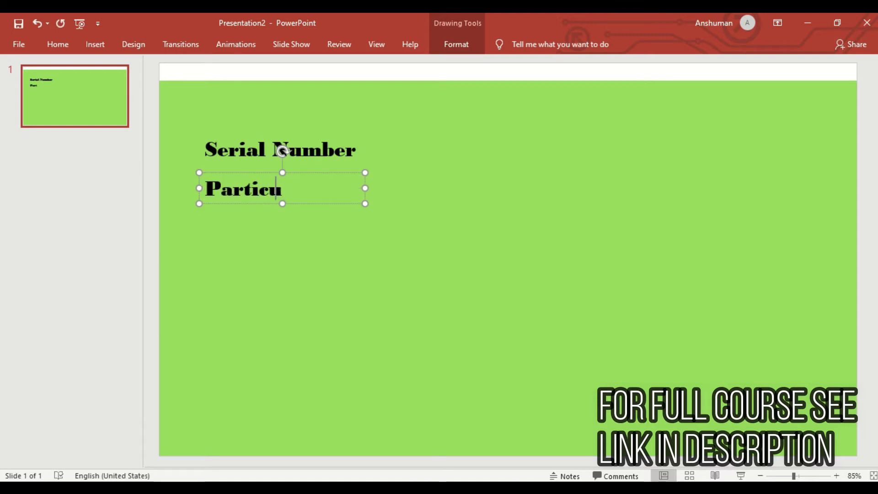
{"action": "type", "text": "lars"}
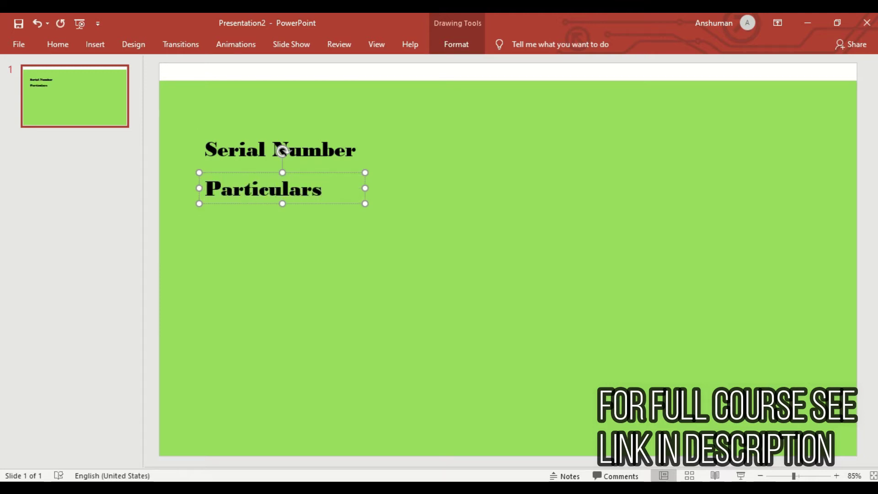
Place a copy of the Particulars text box directly below it and change its text to Debit Amount.
{"action": "key", "text": "ctrl+v"}
{"action": "left_click_drag", "start_coordinate": [296, 213], "coordinate": [283, 247]}
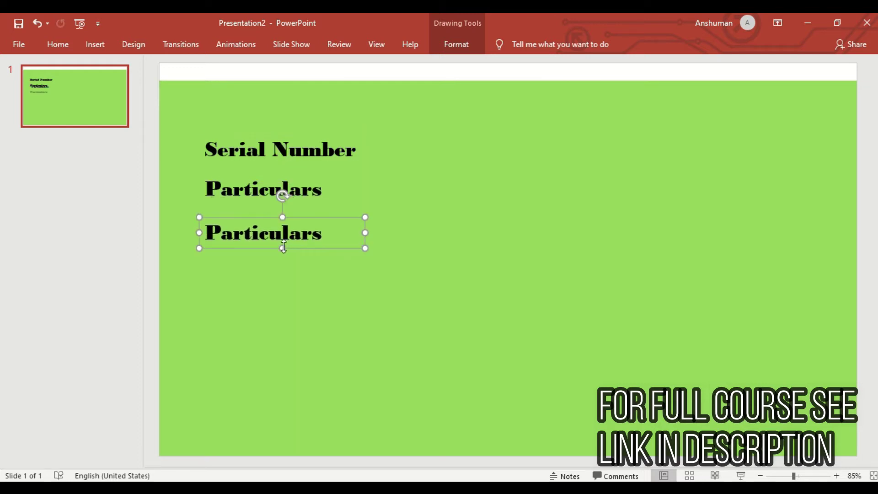
{"action": "double_click", "coordinate": [276, 238]}
{"action": "type", "text": "Debit Amount"}
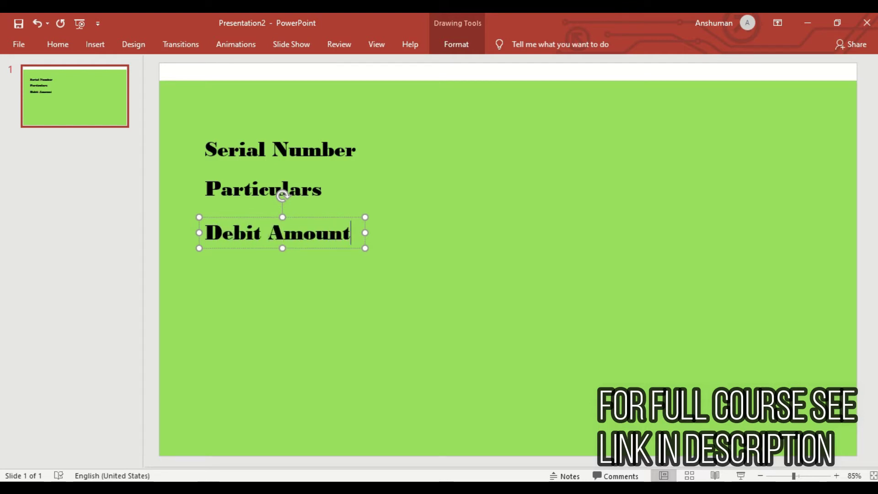
Place a copy of the Debit Amount text box directly below it and change its text to Credit Amount.
{"action": "key", "text": "ctrl+c"}
{"action": "key", "text": "ctrl+v"}
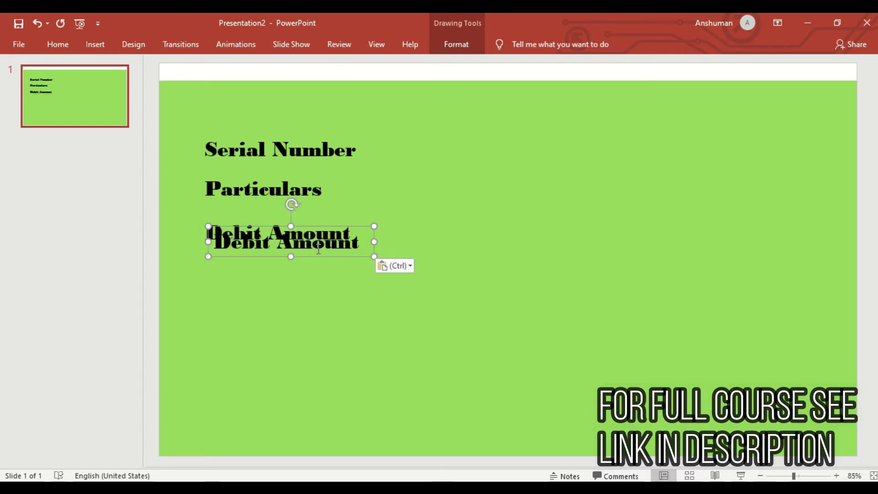
{"action": "left_click_drag", "start_coordinate": [316, 255], "coordinate": [306, 279]}
{"action": "left_click", "coordinate": [303, 274]}
{"action": "key", "text": "BackSpace"}
{"action": "key", "text": "BackSpace"}
{"action": "key", "text": "BackSpace"}
{"action": "key", "text": "BackSpace"}
{"action": "key", "text": "BackSpace"}
{"action": "key", "text": "BackSpace"}
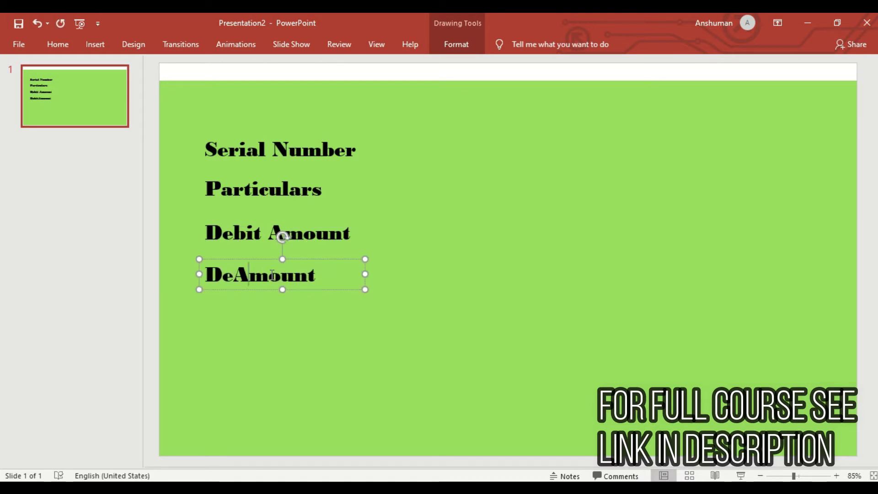
{"action": "type", "text": "Co"}
{"action": "key", "text": "BackSpace"}
{"action": "type", "text": "redit"}
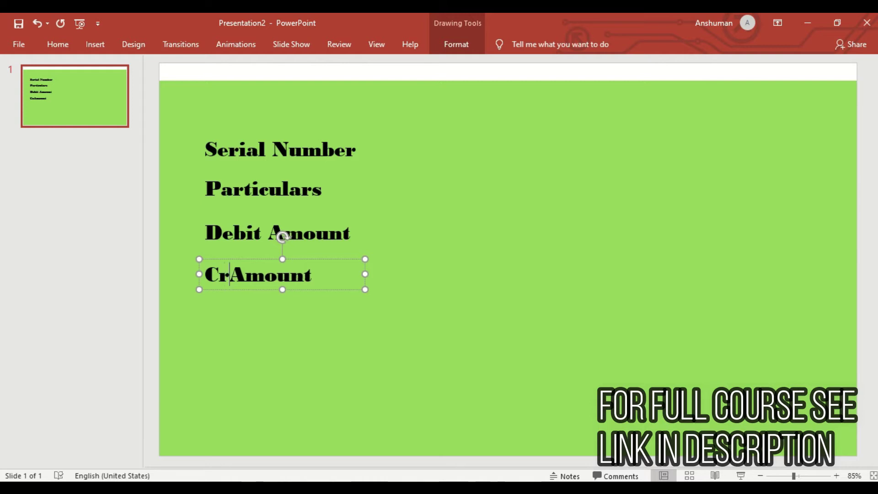
{"action": "left_click", "coordinate": [375, 363]}
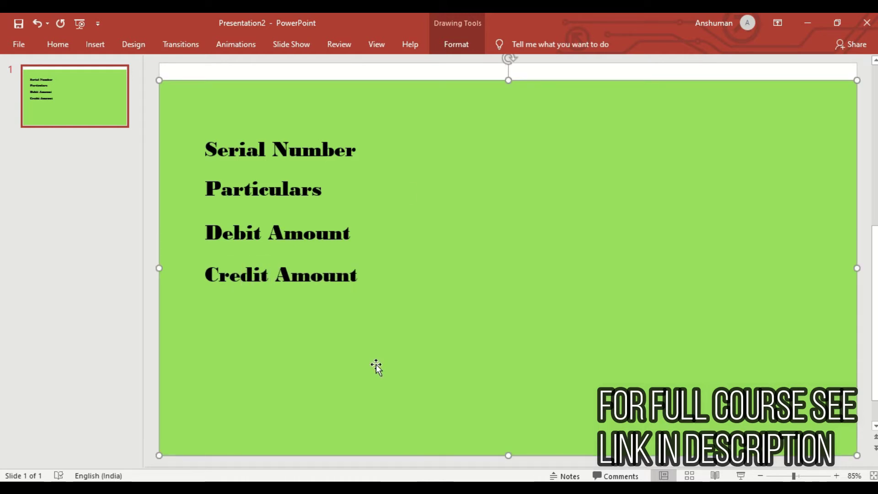
{"action": "left_click", "coordinate": [293, 74]}
{"action": "left_click", "coordinate": [111, 47]}
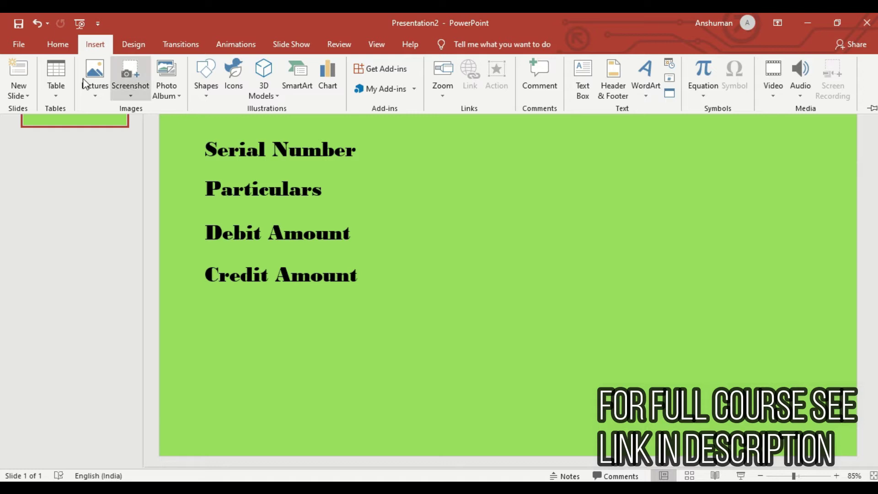
{"action": "left_click", "coordinate": [206, 87]}
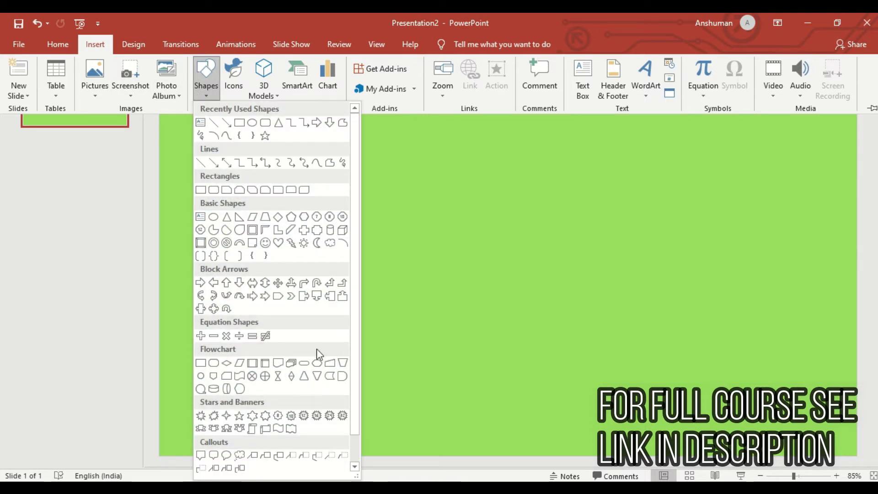
{"action": "left_click", "coordinate": [446, 304]}
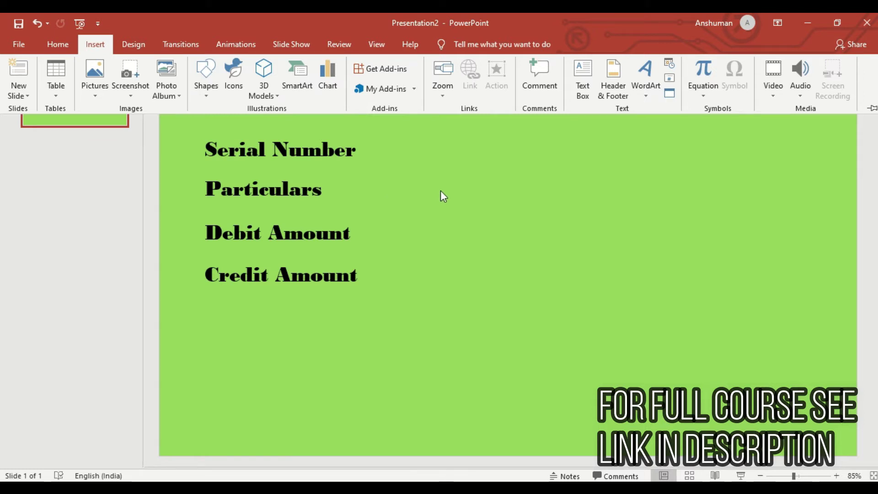
{"action": "key", "text": "ctrl+F1"}
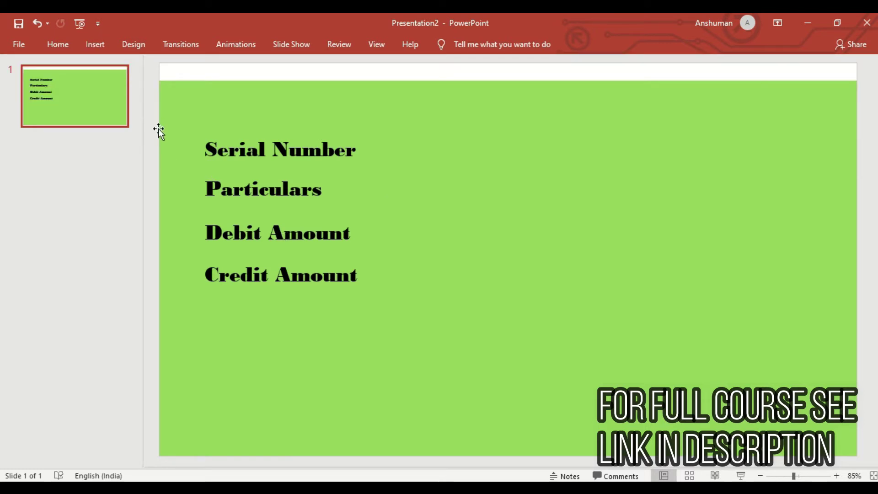
{"action": "left_click", "coordinate": [95, 48]}
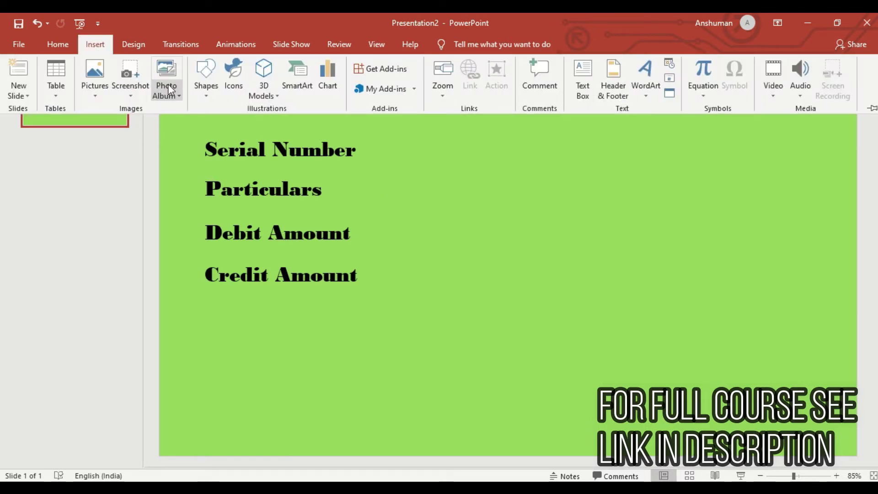
{"action": "left_click", "coordinate": [216, 97]}
{"action": "left_click", "coordinate": [259, 119]}
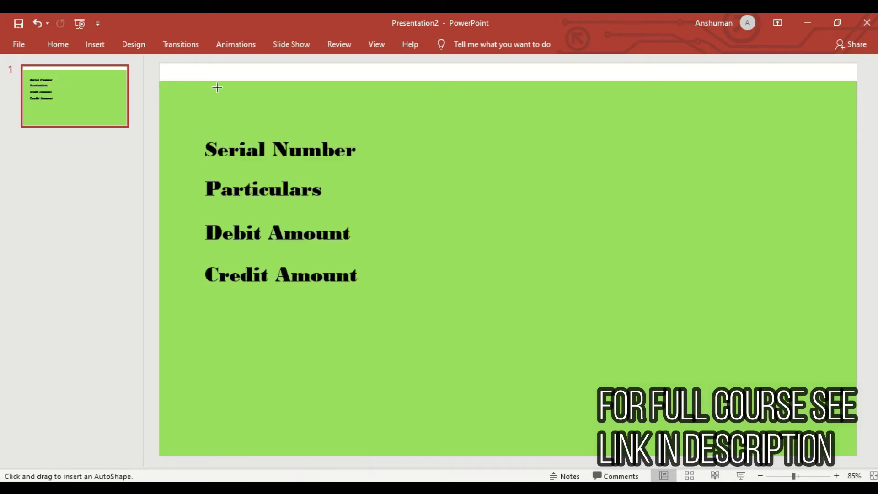
Draw a rounded rectangle about 5 cm wide and 2.9 cm high below the Credit Amount caption.
{"action": "left_click", "coordinate": [101, 47]}
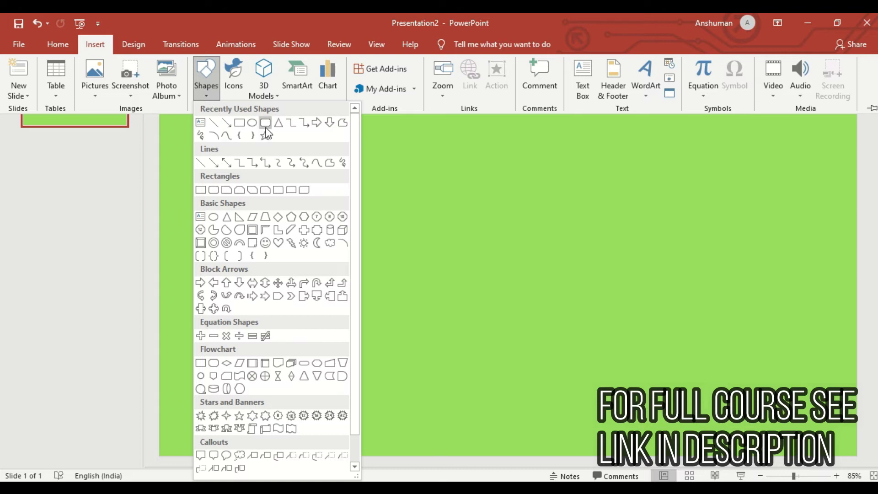
{"action": "left_click", "coordinate": [265, 128]}
{"action": "left_click_drag", "start_coordinate": [229, 325], "coordinate": [330, 382]}
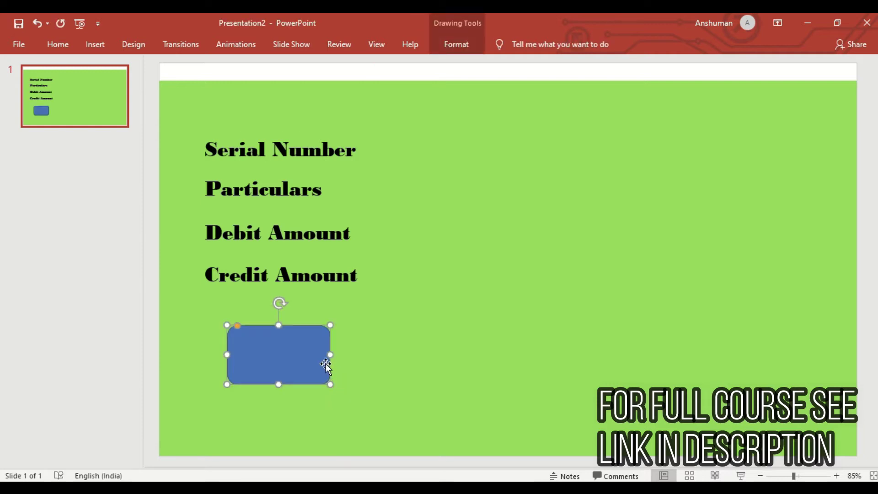
Apply the glossy orange theme style from the last row of theme styles to the rounded rectangle.
{"action": "mouse_move", "coordinate": [438, 53]}
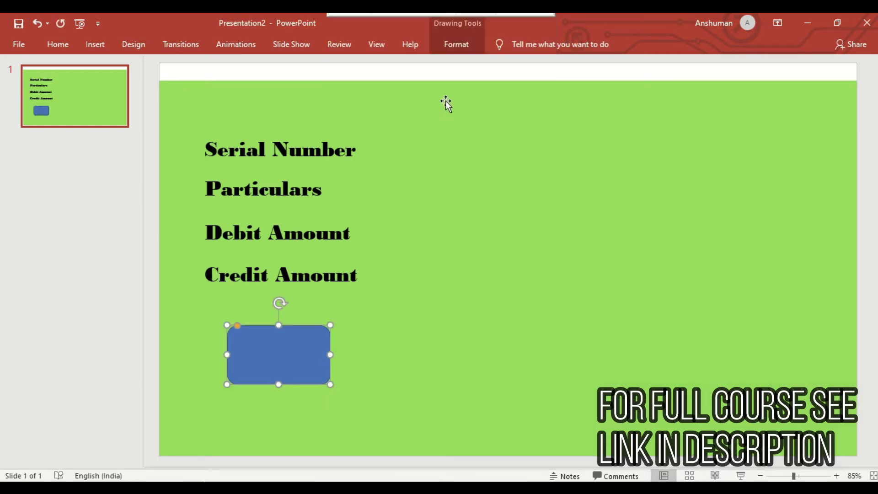
{"action": "left_click", "coordinate": [446, 45]}
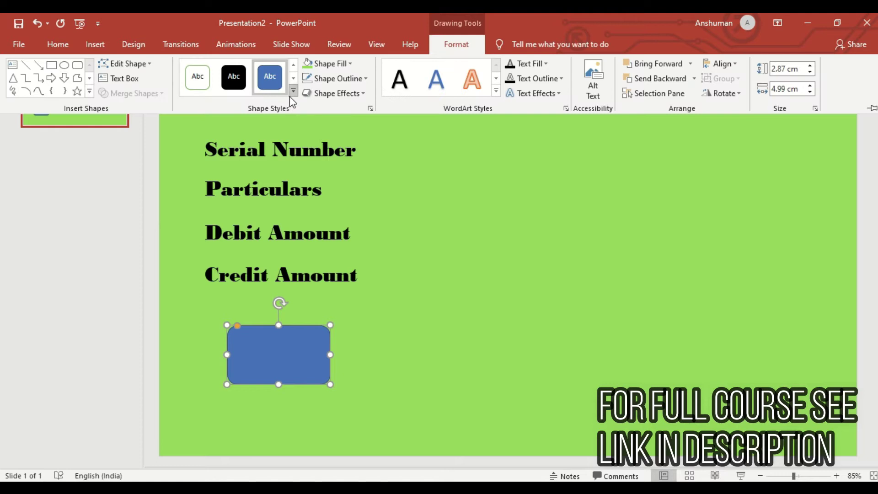
{"action": "left_click", "coordinate": [291, 92]}
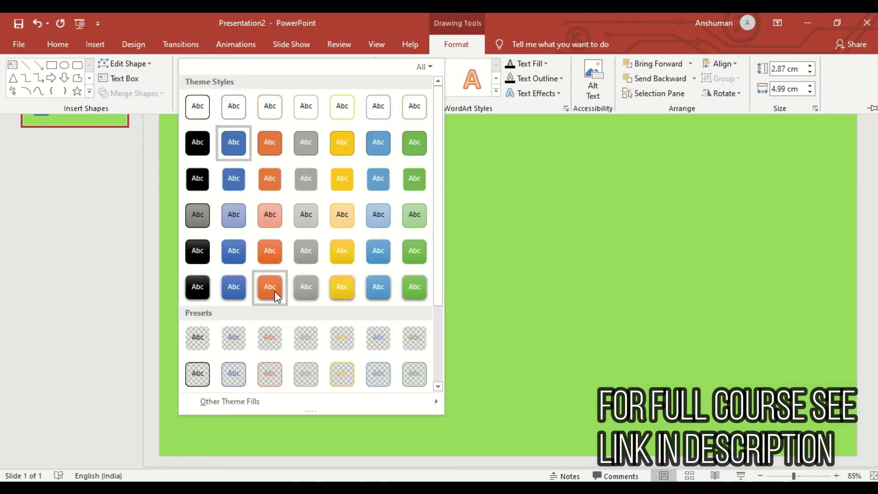
{"action": "left_click", "coordinate": [274, 293]}
{"action": "left_click", "coordinate": [426, 391]}
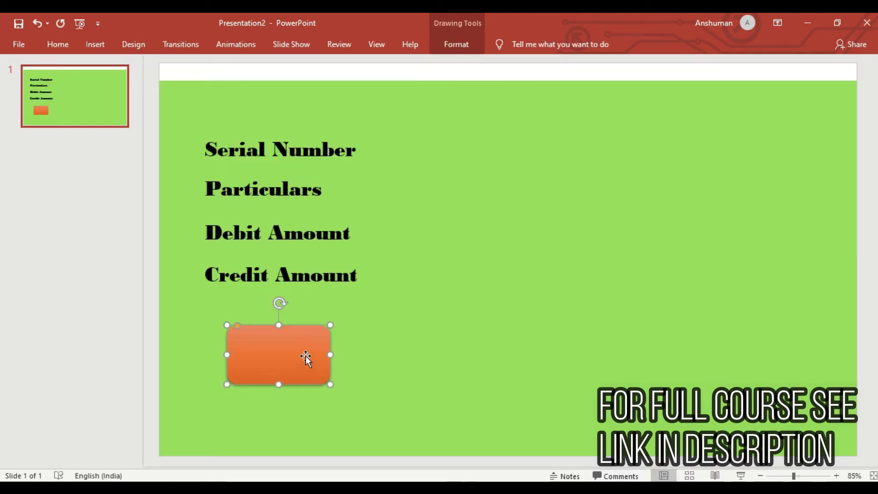
Widen the orange rounded rectangle to the end of the Credit Amount caption and label it Add.
{"action": "left_click_drag", "start_coordinate": [330, 354], "coordinate": [360, 355]}
{"action": "type", "text": "Add"}
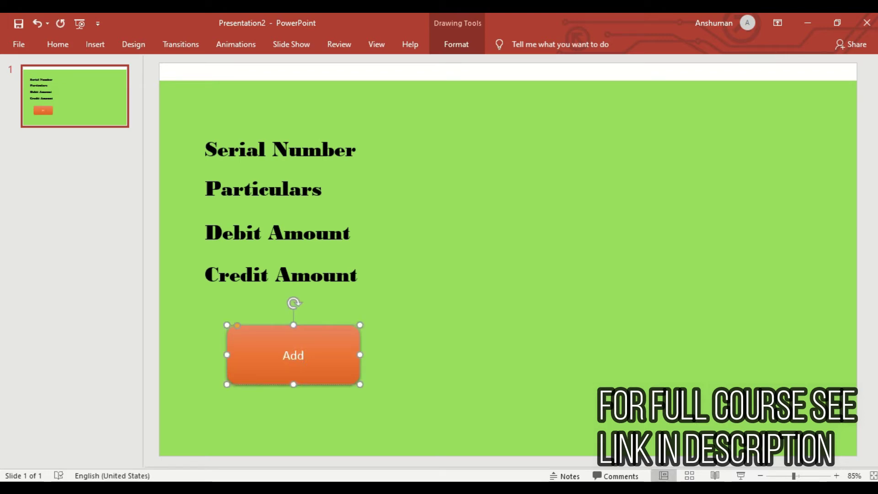
{"action": "type", "text": " Tran"}
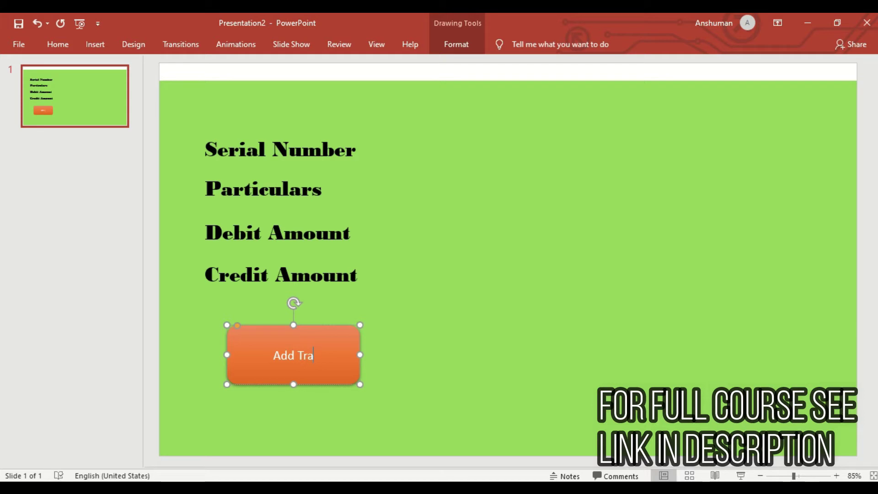
{"action": "key", "text": "BackSpace"}
{"action": "key", "text": "BackSpace"}
{"action": "key", "text": "BackSpace"}
{"action": "key", "text": "BackSpace"}
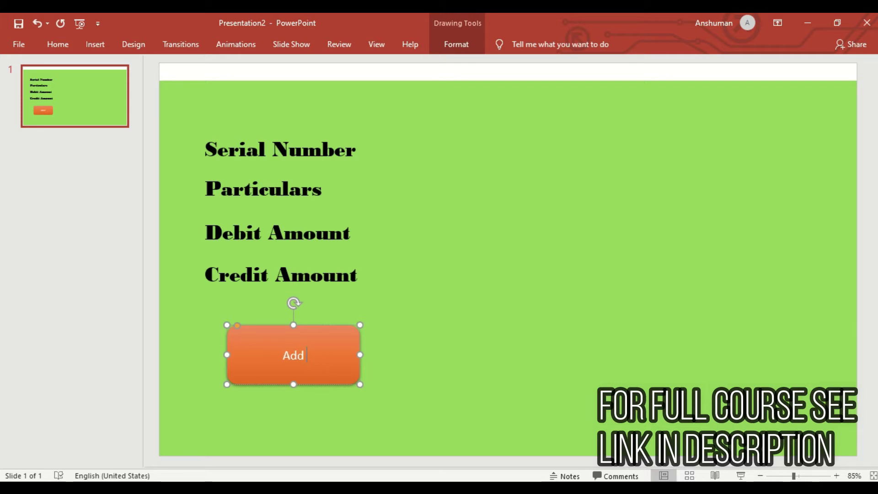
Enlarge the font of the Add label on the orange button.
{"action": "key", "text": "ctrl+a"}
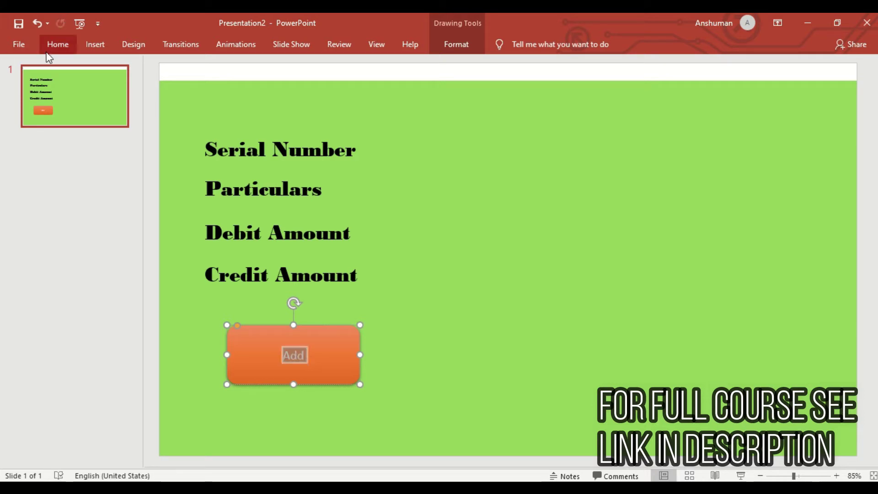
{"action": "left_click", "coordinate": [57, 45]}
{"action": "left_click", "coordinate": [274, 68]}
{"action": "left_click", "coordinate": [274, 69]}
{"action": "left_click", "coordinate": [273, 69]}
{"action": "left_click", "coordinate": [415, 285]}
{"action": "left_click", "coordinate": [415, 286]}
Place a copy of the Add button to its right on the same row and change its label to Update.
{"action": "left_click", "coordinate": [320, 355]}
{"action": "key", "text": "ctrl+v"}
{"action": "left_click_drag", "start_coordinate": [348, 366], "coordinate": [637, 363]}
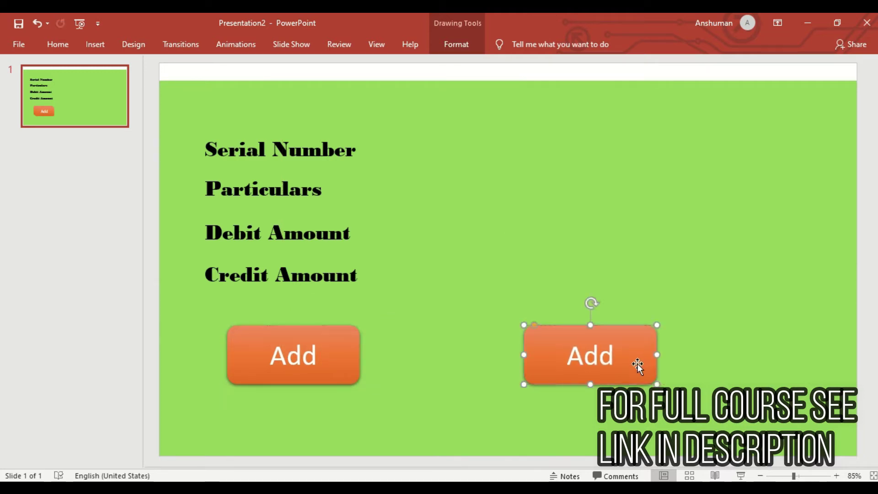
{"action": "double_click", "coordinate": [589, 362]}
{"action": "key", "text": "BackSpace"}
{"action": "type", "text": "Update"}
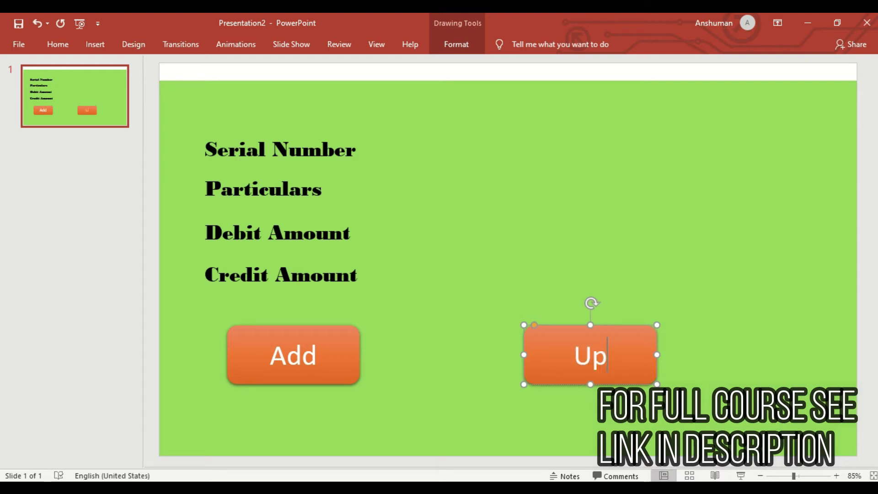
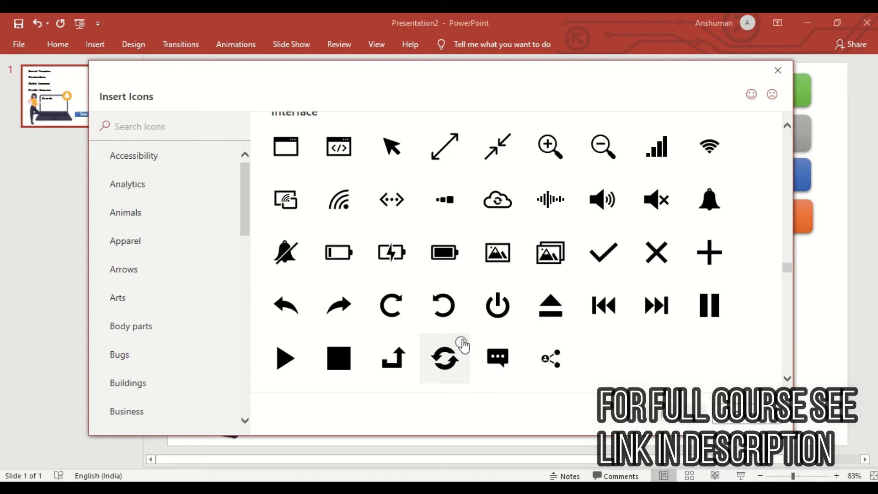
Insert the circular refresh arrows icon from the Interface category and set its height to 1.33 cm.
{"action": "left_click", "coordinate": [459, 347]}
{"action": "left_click", "coordinate": [650, 424]}
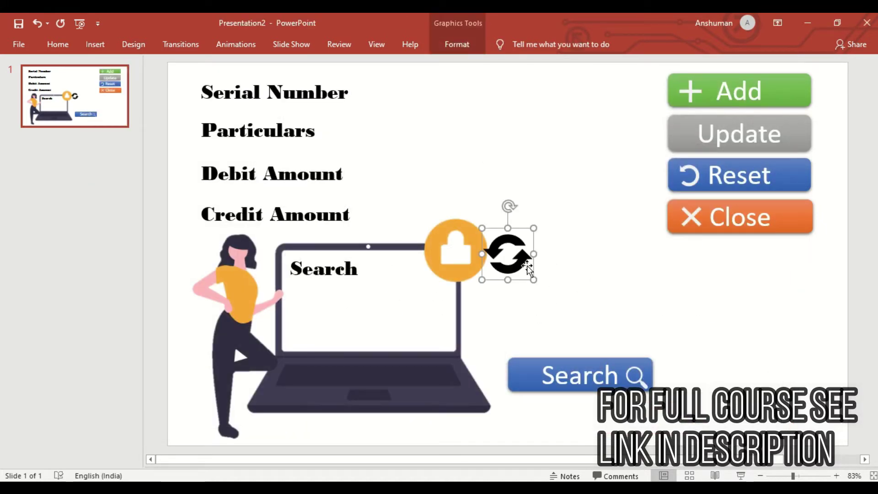
{"action": "left_click", "coordinate": [459, 45]}
{"action": "left_click", "coordinate": [766, 70]}
{"action": "key", "text": "BackSpace"}
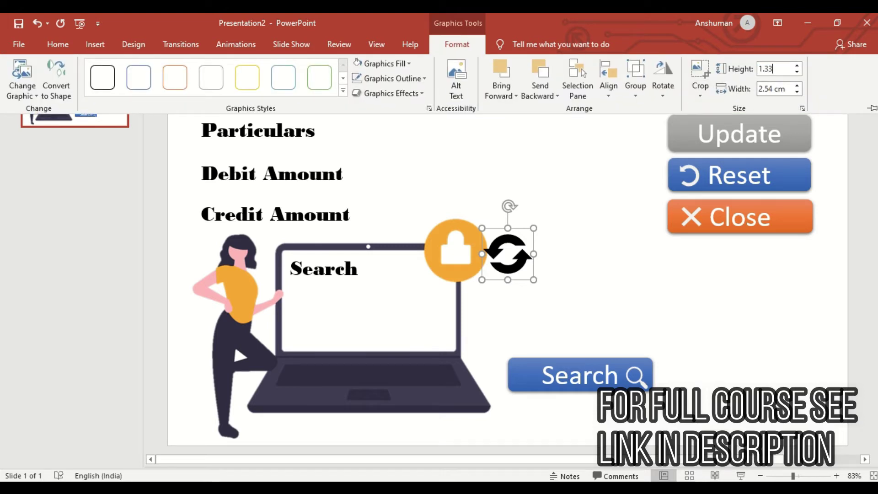
{"action": "key", "text": "Return"}
Place the refresh icon on the Update button just before its text and fill the icon white.
{"action": "left_click_drag", "start_coordinate": [500, 238], "coordinate": [690, 132]}
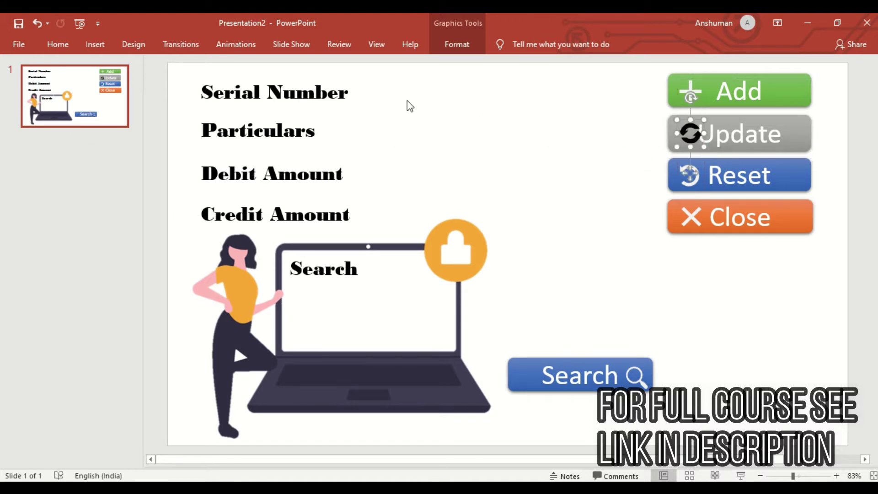
{"action": "left_click", "coordinate": [437, 50]}
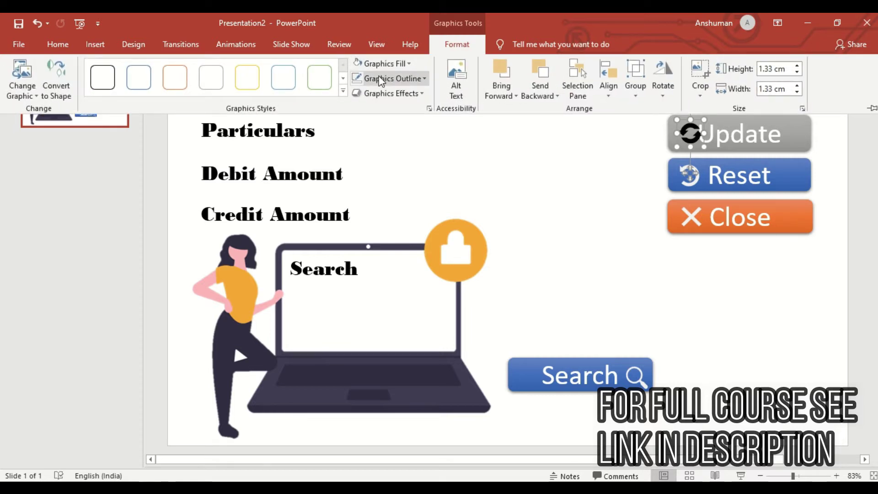
{"action": "left_click", "coordinate": [540, 168]}
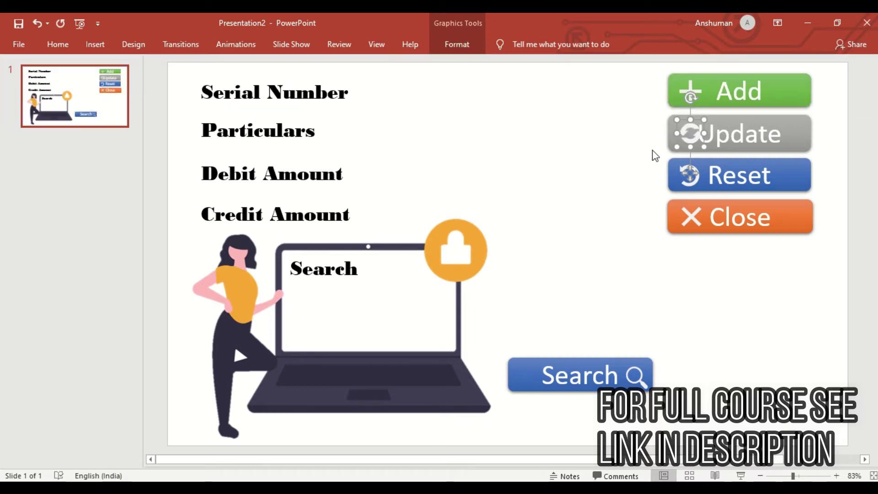
{"action": "key", "text": "Left"}
{"action": "key", "text": "Left"}
{"action": "key", "text": "Left"}
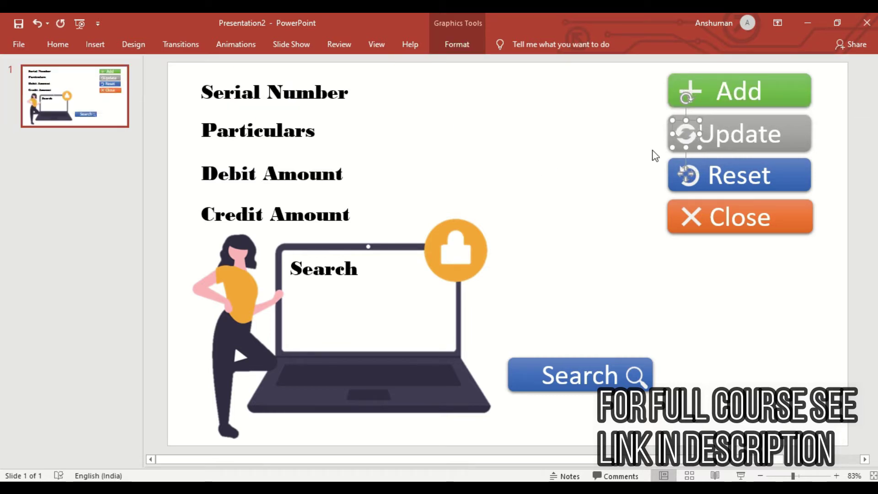
{"action": "left_click", "coordinate": [655, 155]}
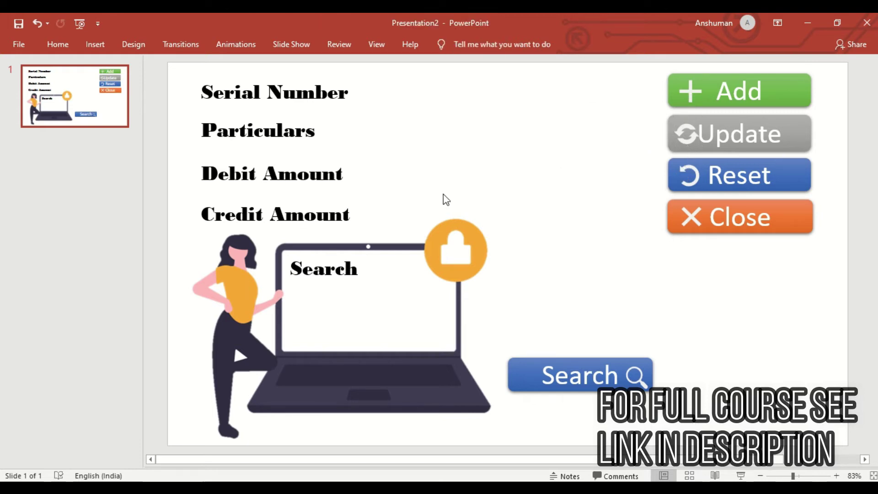
Draw a rectangle covering the whole slide and send it behind all the other objects.
{"action": "left_click", "coordinate": [94, 44]}
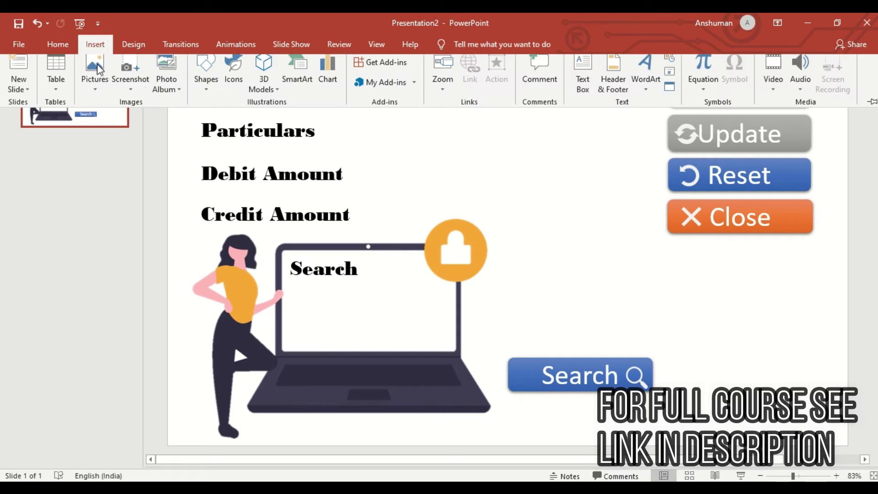
{"action": "left_click", "coordinate": [206, 86]}
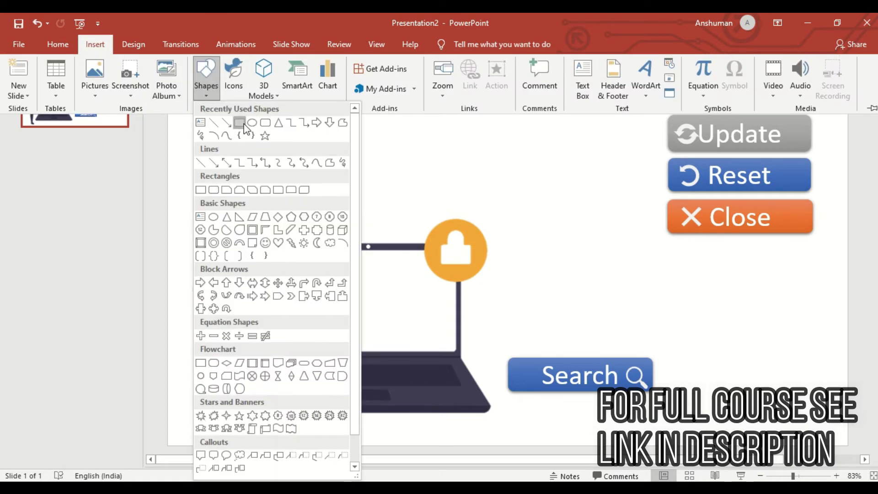
{"action": "left_click", "coordinate": [243, 123]}
{"action": "mouse_move", "coordinate": [161, 61]}
{"action": "left_mouse_down"}
{"action": "mouse_move", "coordinate": [704, 417]}
{"action": "mouse_move", "coordinate": [795, 446]}
{"action": "mouse_move", "coordinate": [864, 443]}
{"action": "mouse_move", "coordinate": [849, 442]}
{"action": "left_mouse_up"}
{"action": "right_click", "coordinate": [558, 256]}
{"action": "key", "text": "Escape"}
{"action": "right_click", "coordinate": [559, 256]}
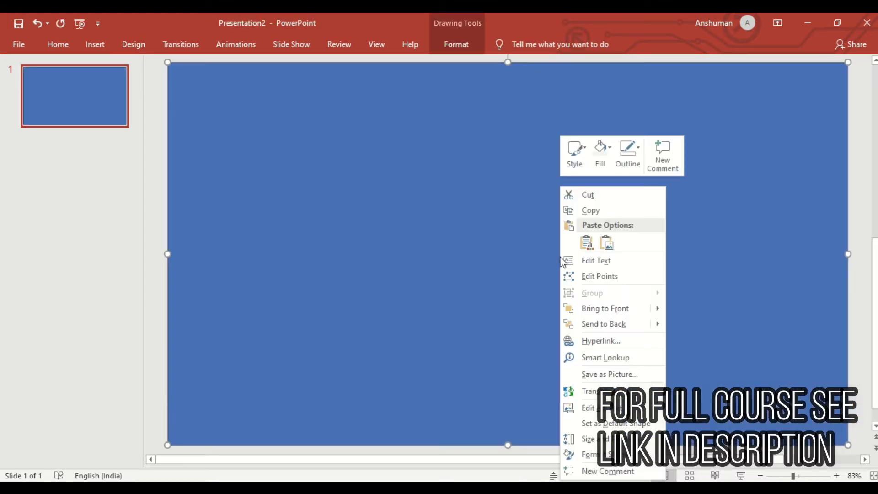
{"action": "left_click", "coordinate": [602, 324]}
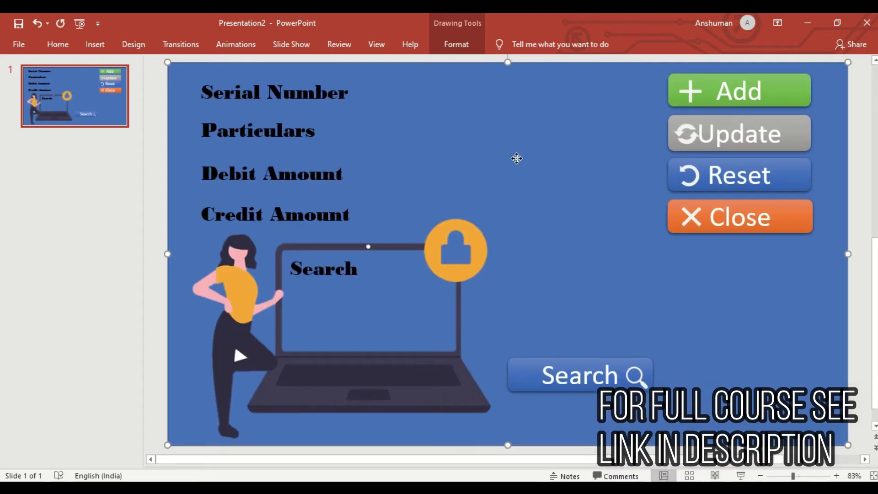
Fill the full-slide background rectangle with the lightest orange theme tint.
{"action": "right_click", "coordinate": [517, 161]}
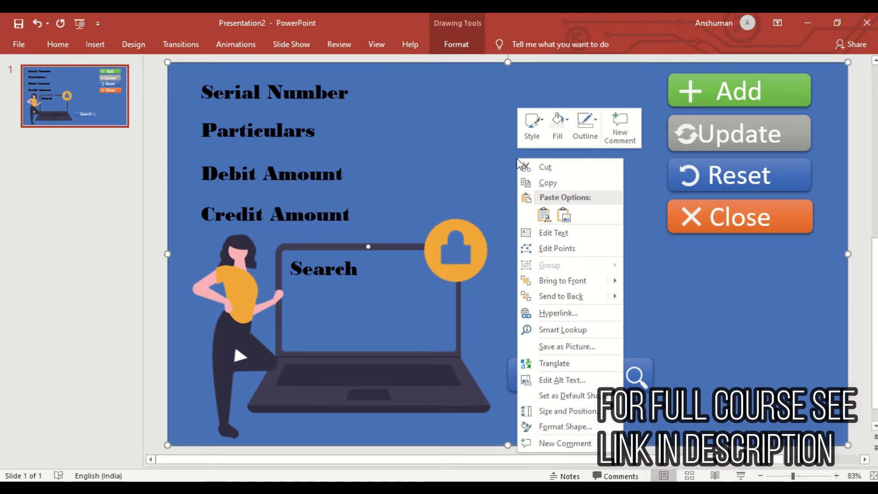
{"action": "key", "text": "Escape"}
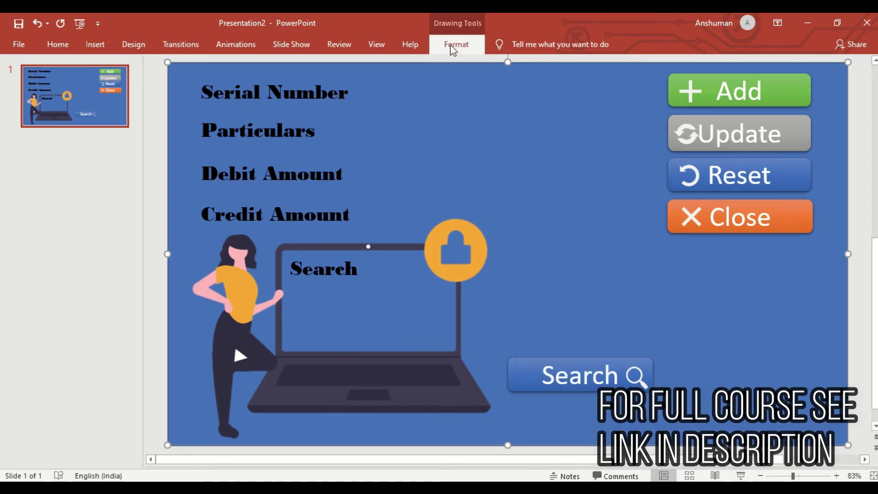
{"action": "left_click", "coordinate": [453, 46]}
{"action": "left_click", "coordinate": [334, 64]}
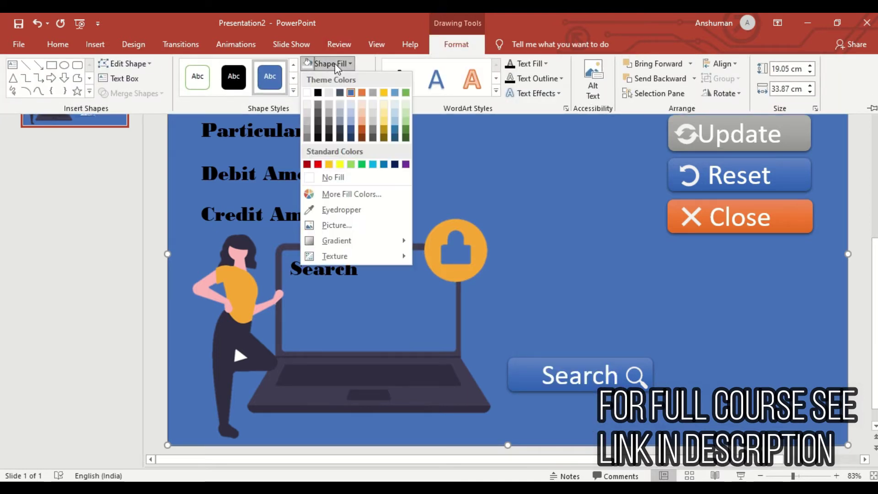
{"action": "left_click", "coordinate": [363, 106]}
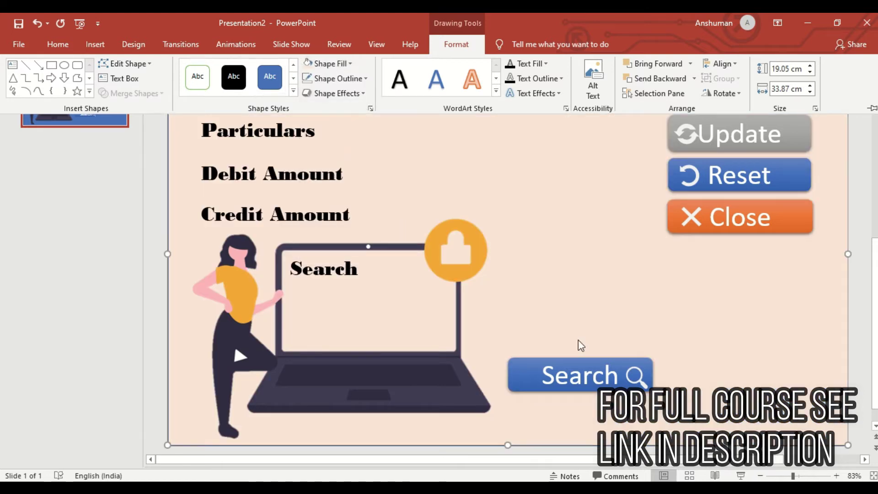
Move the magnifier icon on the Search button slightly closer to its text.
{"action": "left_click", "coordinate": [627, 376]}
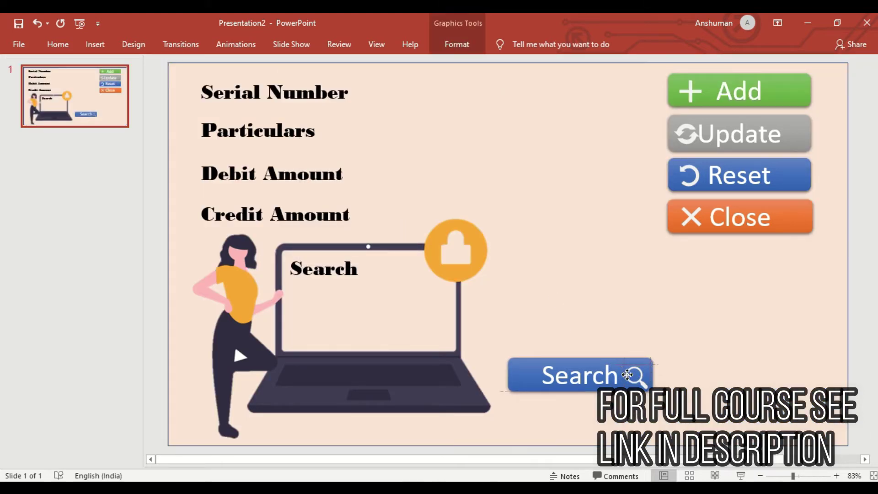
{"action": "left_click", "coordinate": [741, 370]}
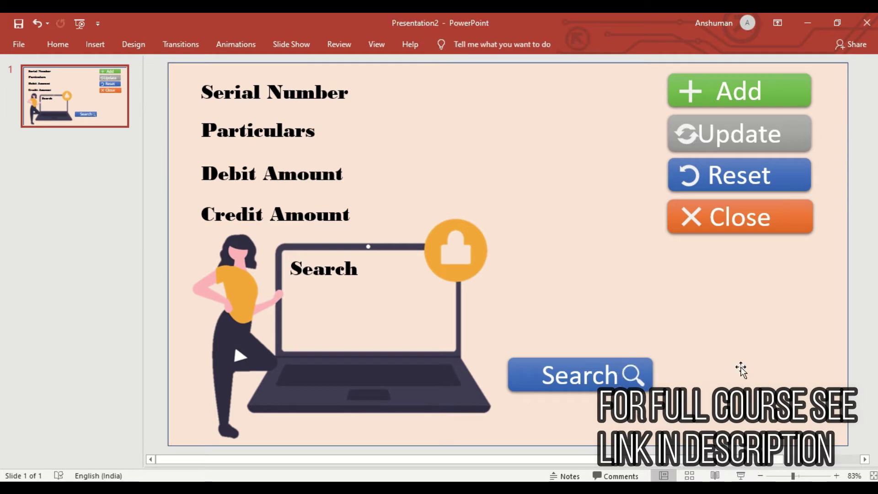
Add a space before the Update button's text to separate it from the refresh icon.
{"action": "left_click", "coordinate": [698, 135]}
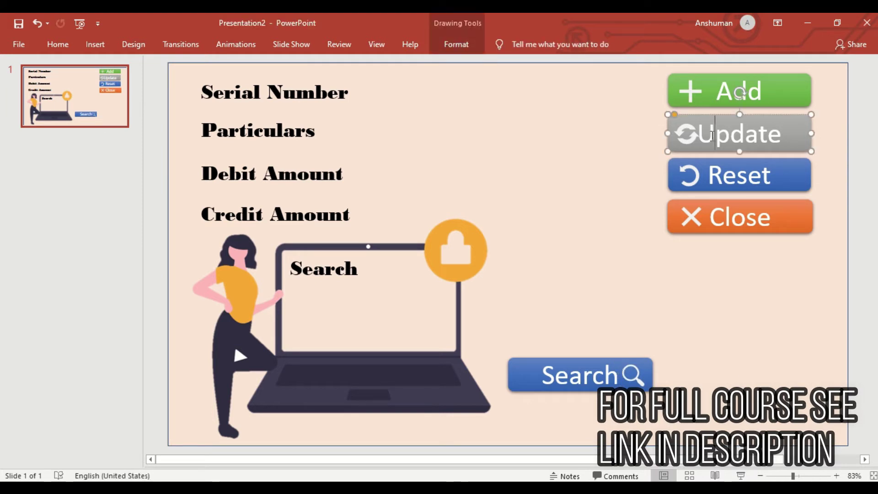
{"action": "left_click", "coordinate": [783, 255]}
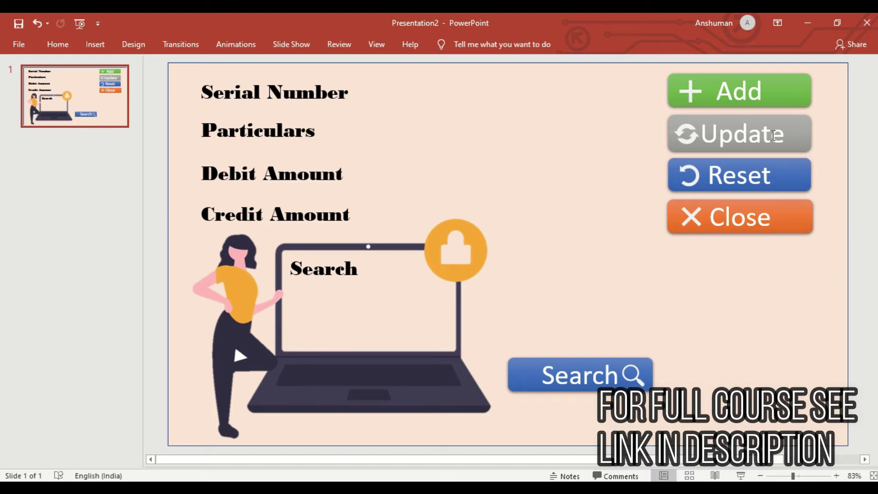
Remove the outline from the full-slide background rectangle.
{"action": "left_click", "coordinate": [711, 331]}
{"action": "left_click", "coordinate": [456, 44]}
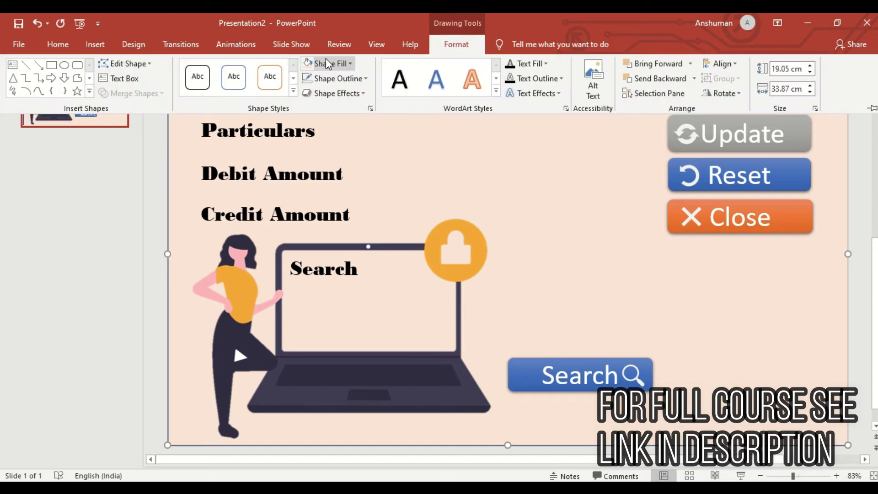
{"action": "left_click", "coordinate": [562, 220]}
{"action": "left_click", "coordinate": [861, 307]}
{"action": "mouse_move", "coordinate": [861, 308]}
{"action": "left_mouse_down"}
{"action": "mouse_move", "coordinate": [564, 194]}
{"action": "mouse_move", "coordinate": [539, 172]}
{"action": "left_mouse_up"}
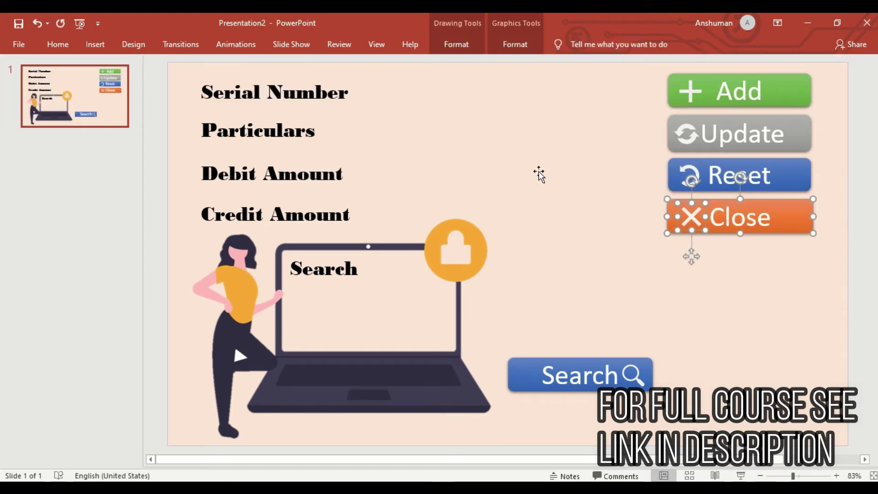
{"action": "left_click", "coordinate": [861, 338]}
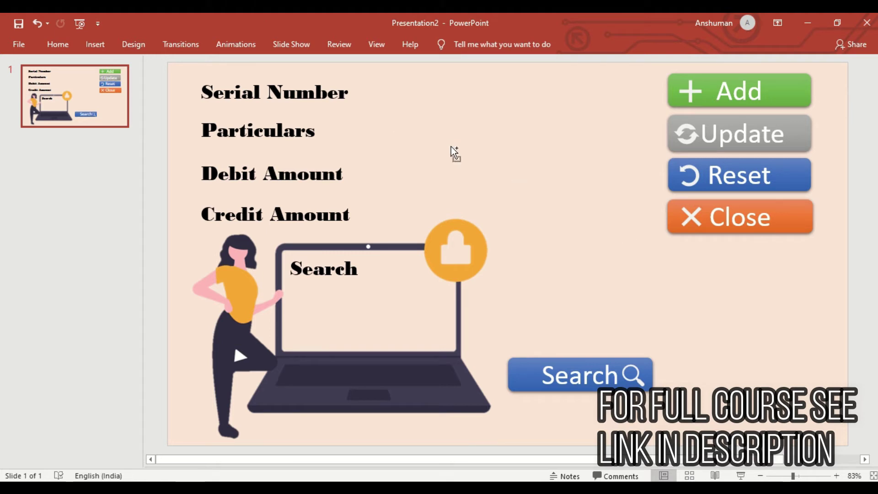
Start saving all the slide's objects as one picture in the folder D:\User Forms\Building a user form in Excel.
{"action": "key", "text": "ctrl+a"}
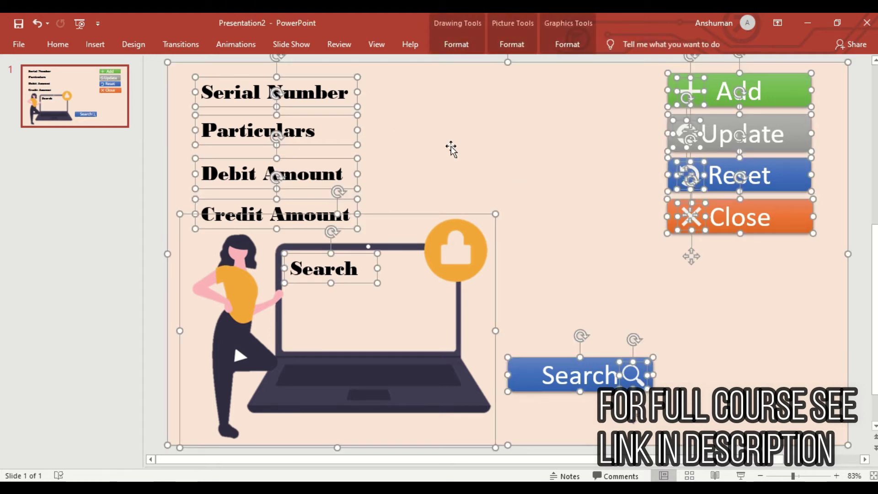
{"action": "right_click", "coordinate": [451, 147]}
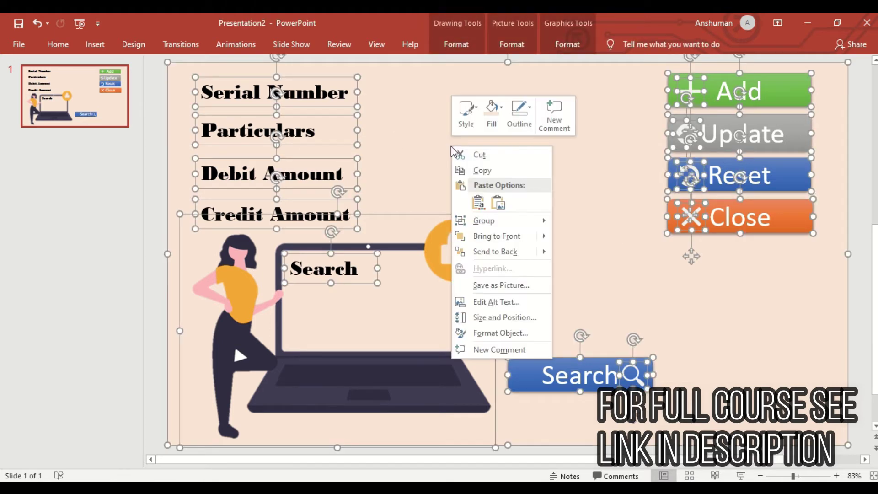
{"action": "left_click", "coordinate": [494, 292]}
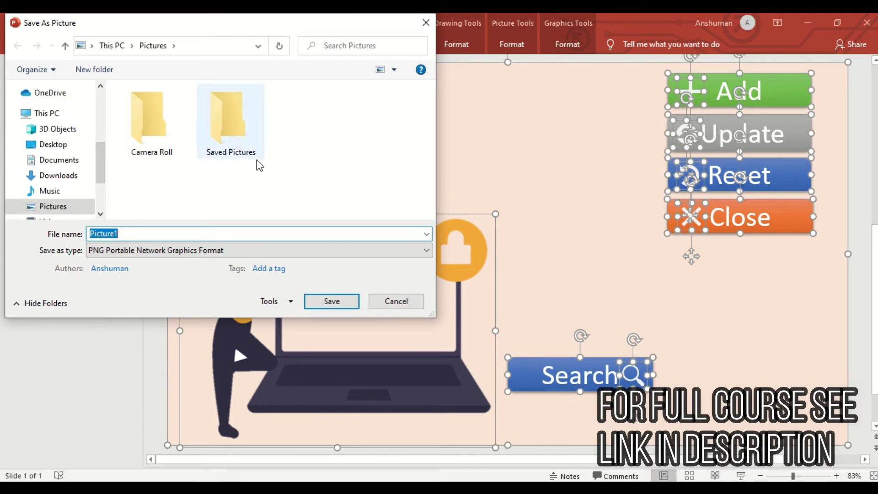
{"action": "mouse_move", "coordinate": [335, 18]}
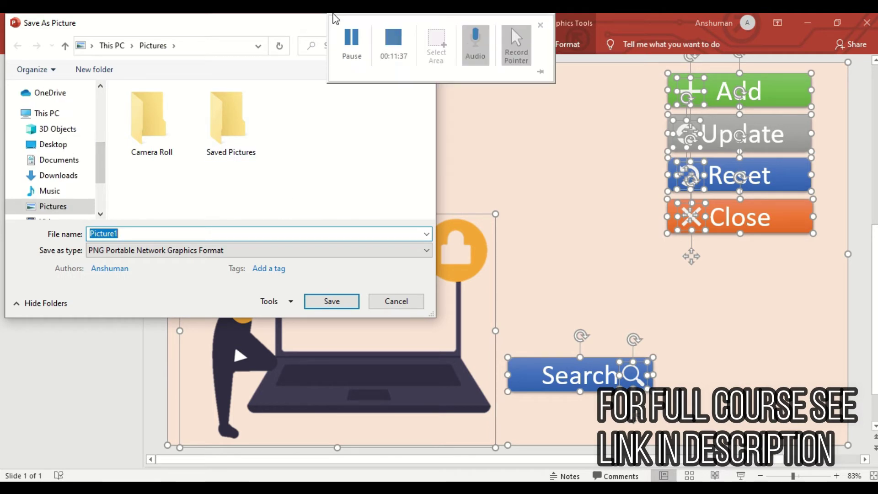
{"action": "left_click", "coordinate": [225, 52]}
{"action": "key", "text": "BackSpace"}
{"action": "type", "text": "D:\\User Forms\\Building a user form in Excel"}
{"action": "key", "text": "Return"}
Name the picture Background, set its format to JPEG File Interchange Format and save it.
{"action": "double_click", "coordinate": [195, 233]}
{"action": "key", "text": "BackSpace"}
{"action": "type", "text": "Background"}
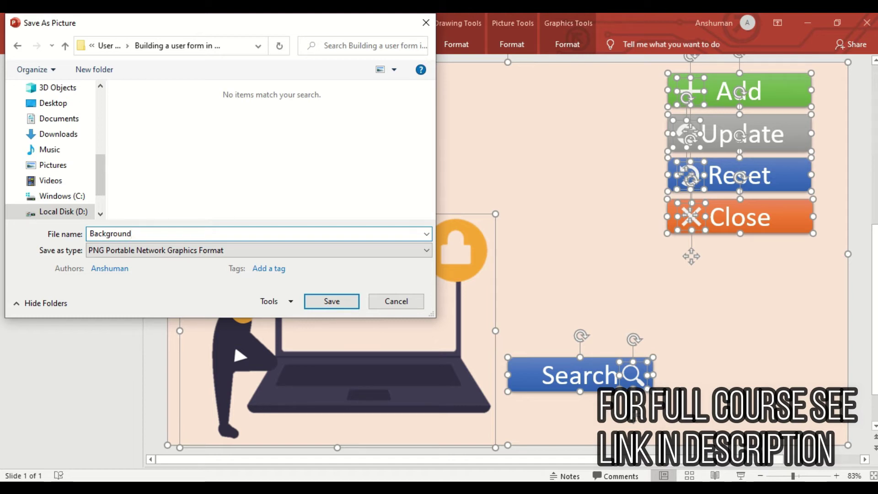
{"action": "left_click", "coordinate": [143, 255]}
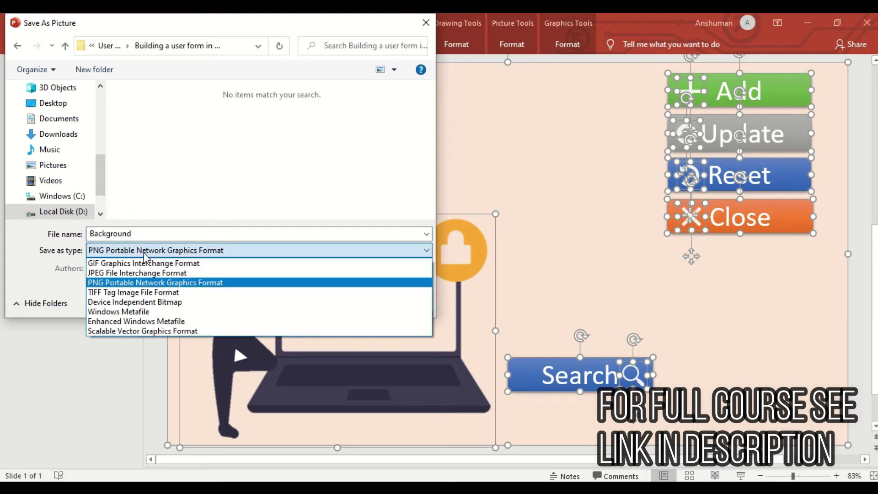
{"action": "left_click", "coordinate": [130, 274]}
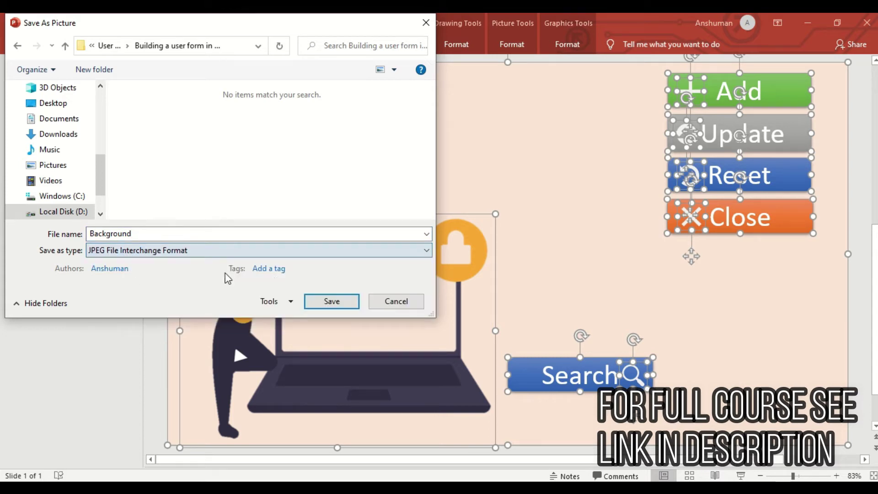
{"action": "left_click", "coordinate": [320, 302]}
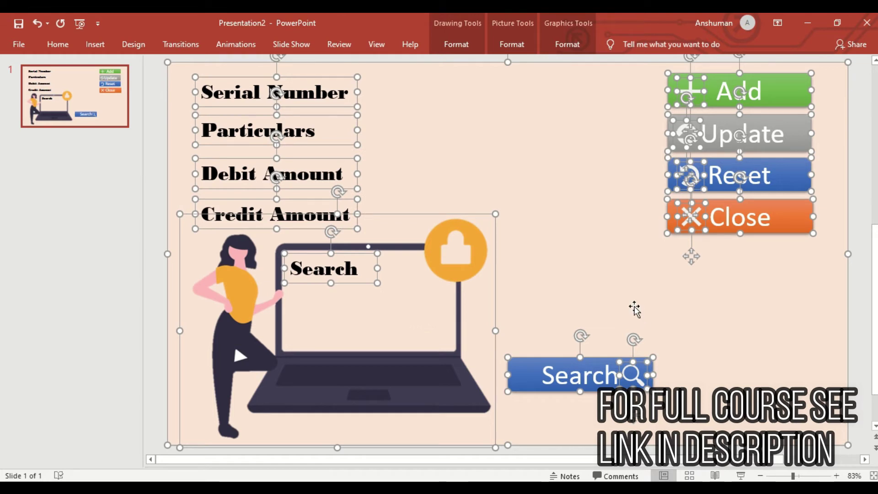
{"action": "left_click", "coordinate": [851, 317]}
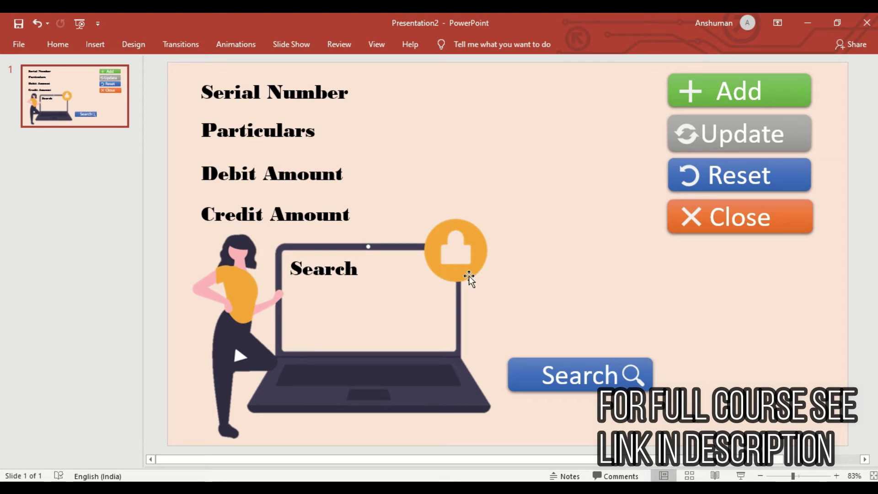
Switch to the Visual Basic editor and select the Tran_Regis form in the project.
{"action": "key", "text": "alt+Tab"}
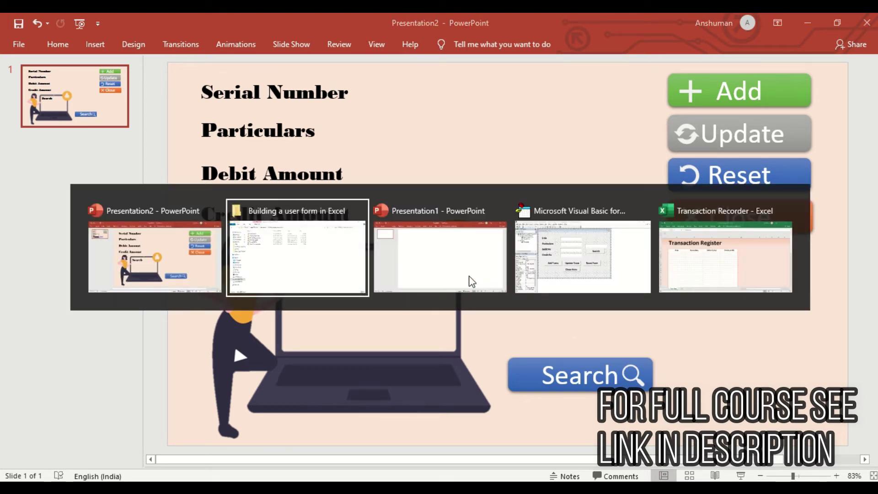
{"action": "left_click", "coordinate": [565, 247]}
{"action": "left_click", "coordinate": [64, 153]}
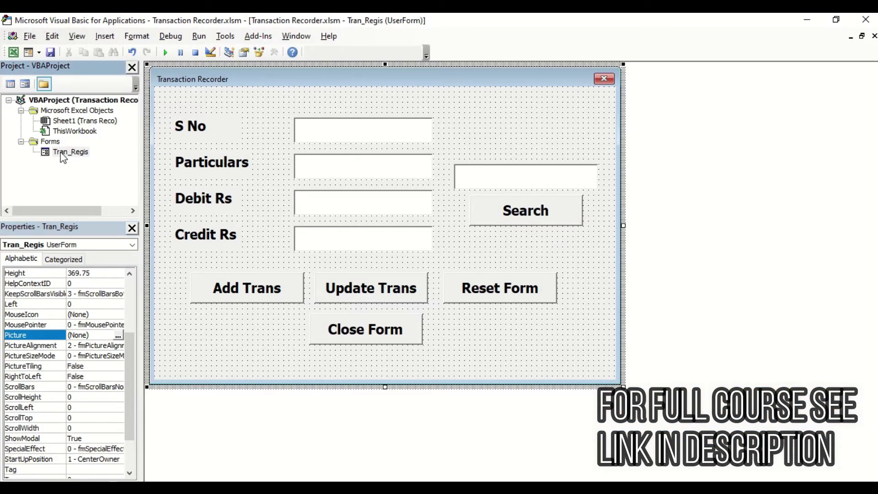
{"action": "right_click", "coordinate": [63, 157]}
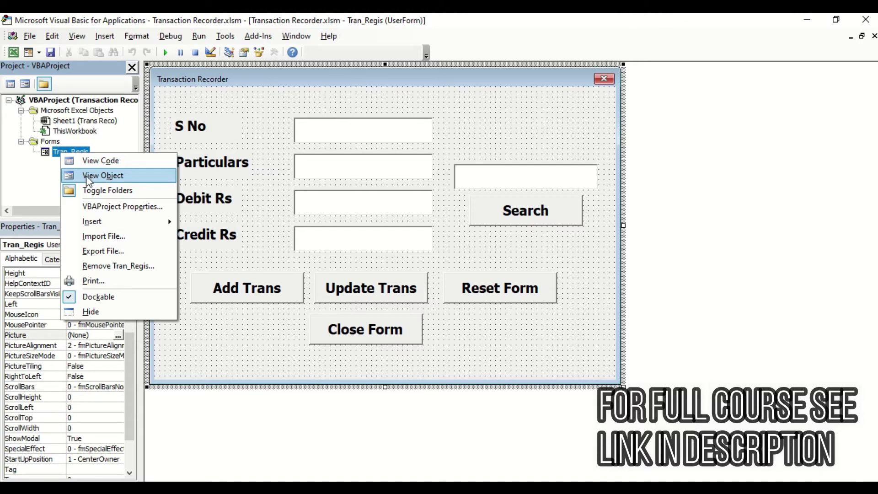
{"action": "left_click", "coordinate": [61, 166]}
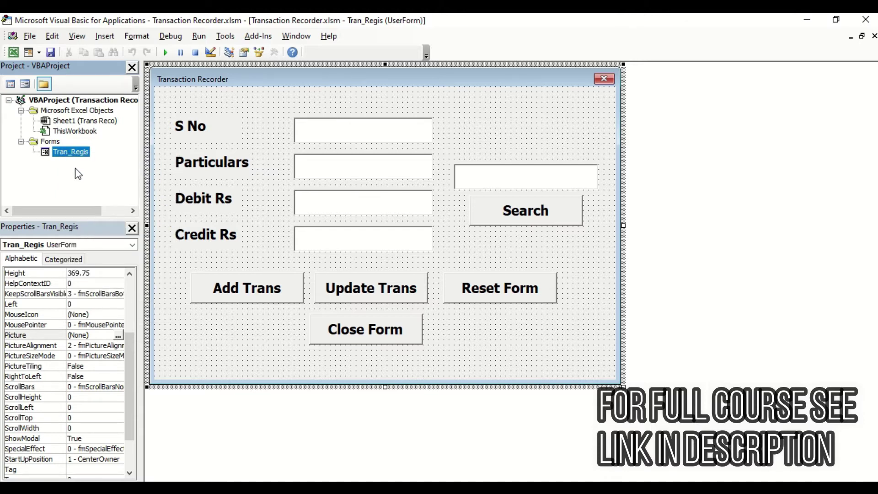
{"action": "right_click", "coordinate": [72, 151]}
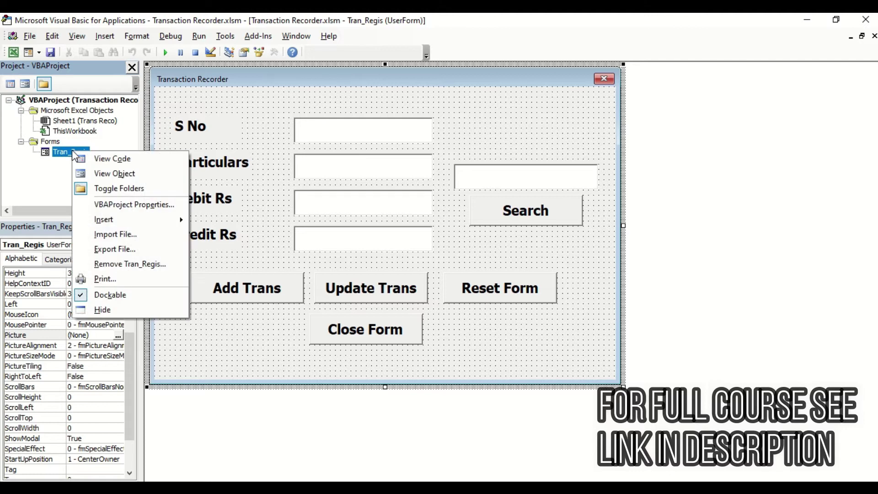
{"action": "mouse_move", "coordinate": [128, 218]}
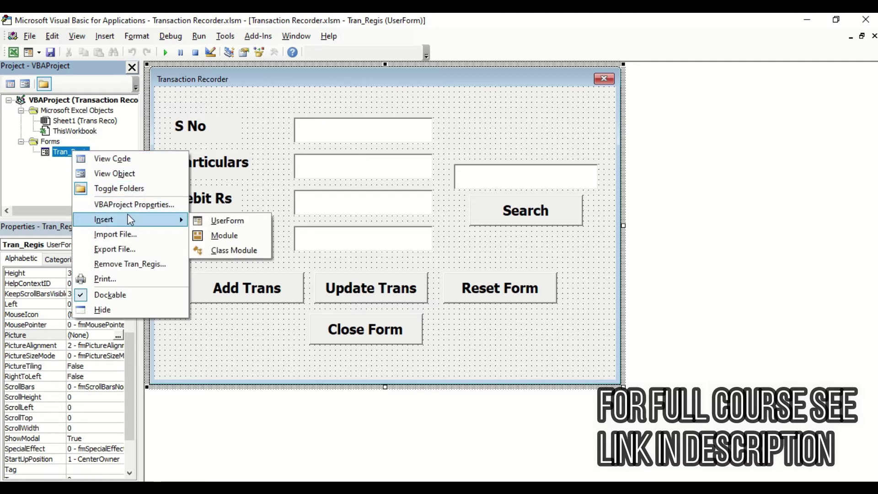
{"action": "left_click", "coordinate": [55, 187]}
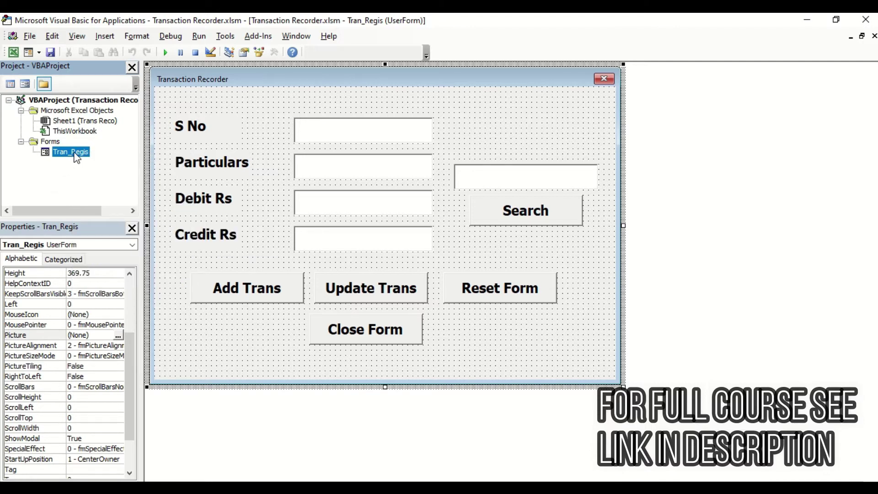
Insert a new user form into the project and enlarge it to a height of about 424.
{"action": "left_click", "coordinate": [102, 37]}
{"action": "left_click", "coordinate": [128, 65]}
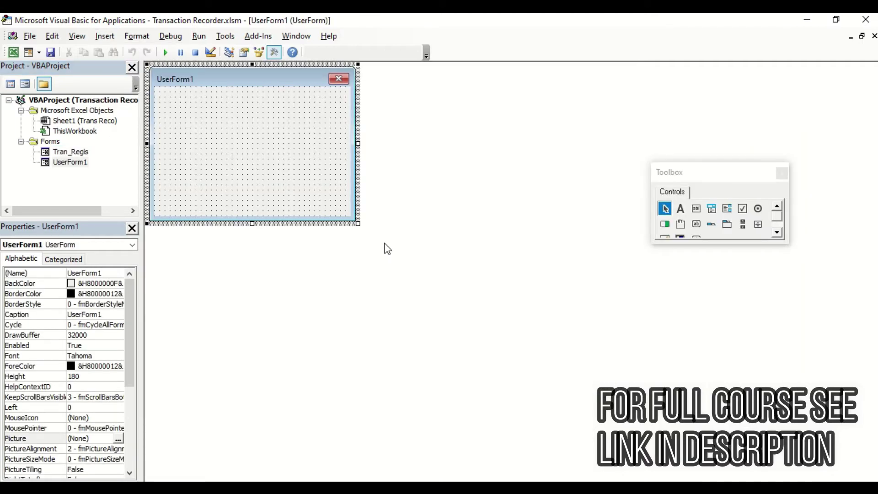
{"action": "left_click_drag", "start_coordinate": [358, 224], "coordinate": [730, 434]}
Load the Background picture from D:\User Forms\Building a user form in Excel as the new form's picture.
{"action": "left_click_drag", "start_coordinate": [130, 366], "coordinate": [127, 388]}
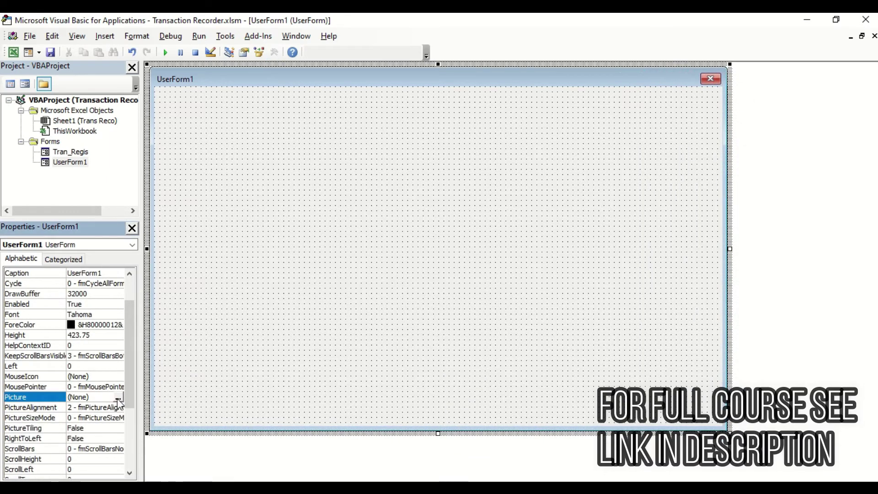
{"action": "left_click", "coordinate": [119, 397]}
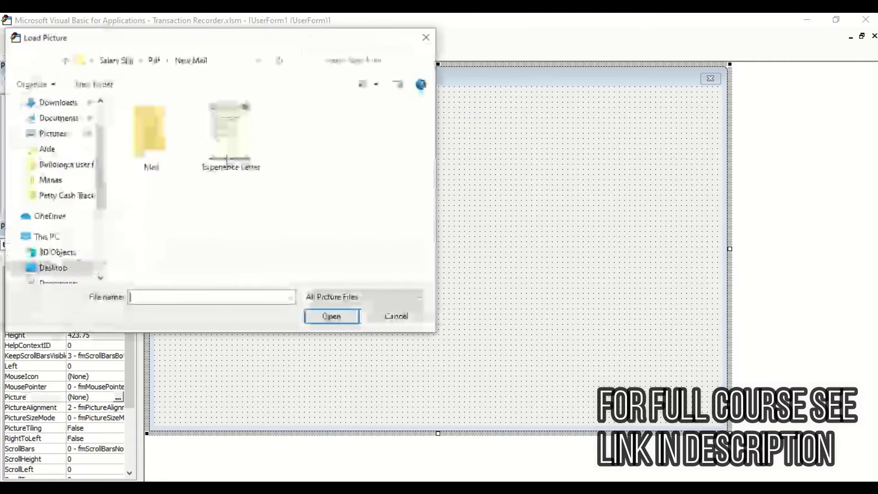
{"action": "left_click", "coordinate": [229, 65]}
{"action": "type", "text": "D:\\User Forms\\Building a user form in Excel"}
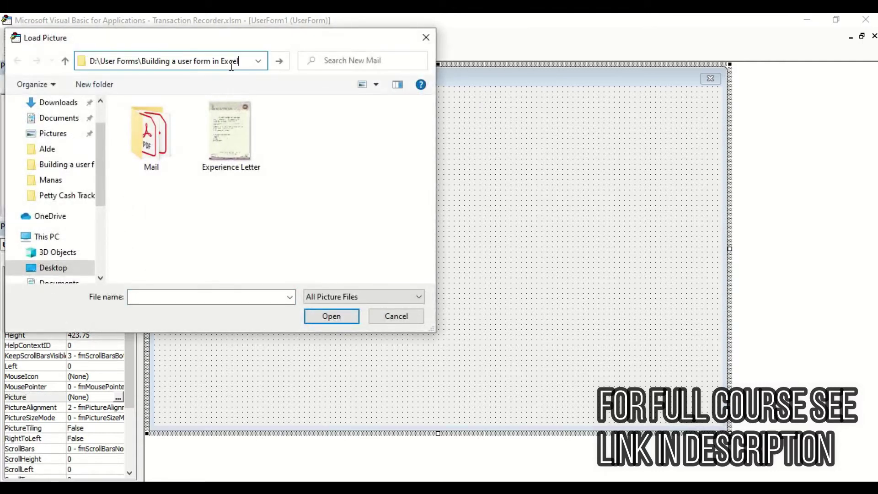
{"action": "key", "text": "Return"}
{"action": "double_click", "coordinate": [151, 138]}
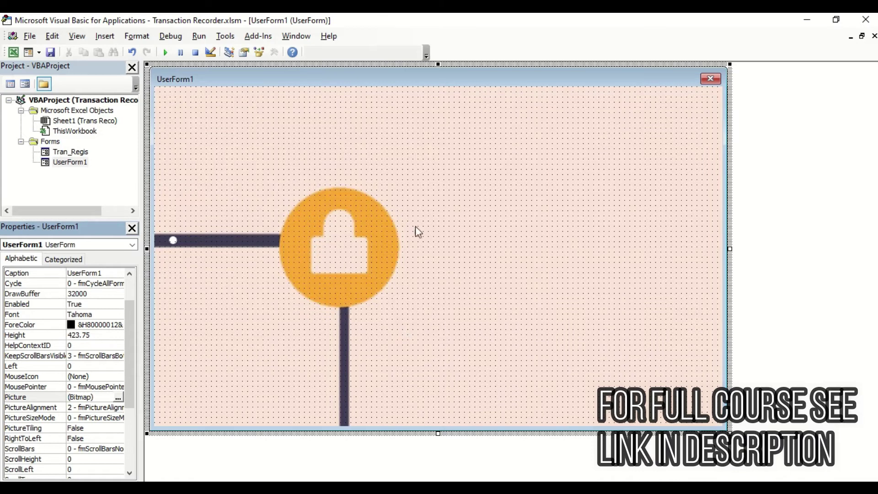
Switch to the Building a user form in Excel folder in File Explorer and open the Background JPG in Paint.
{"action": "left_click", "coordinate": [78, 153]}
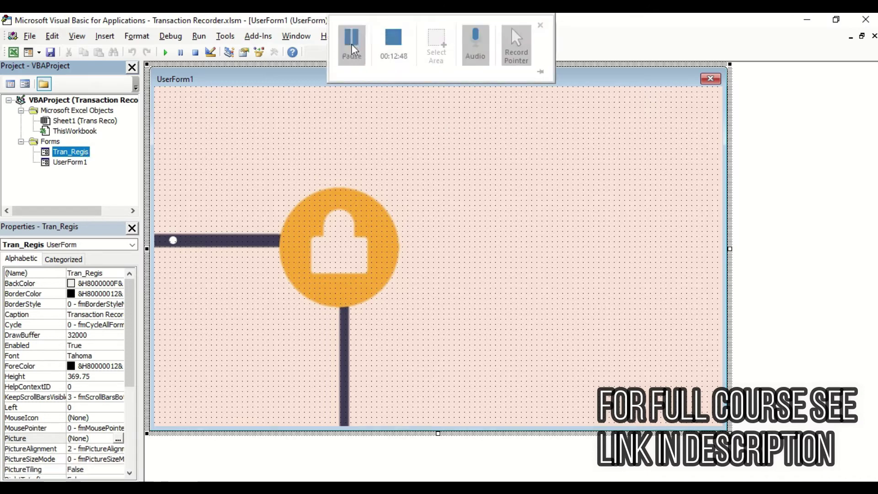
{"action": "key", "text": "alt+Tab"}
{"action": "left_click", "coordinate": [368, 210]}
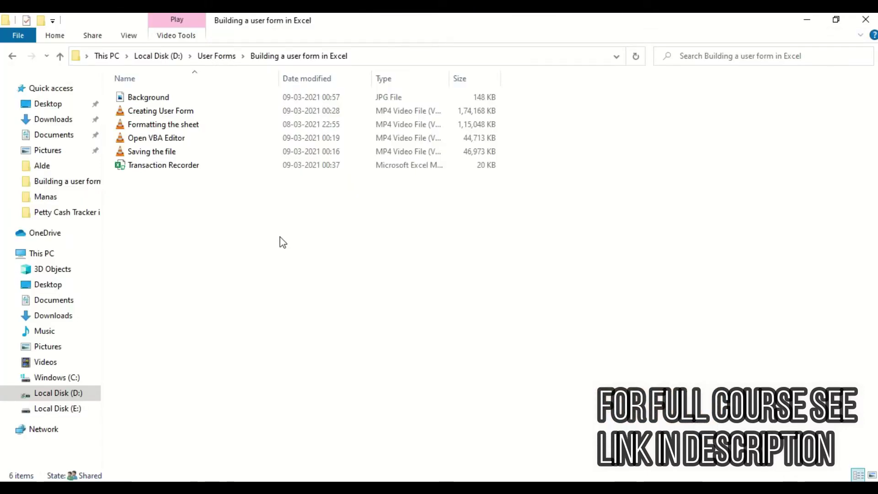
{"action": "left_click", "coordinate": [175, 95]}
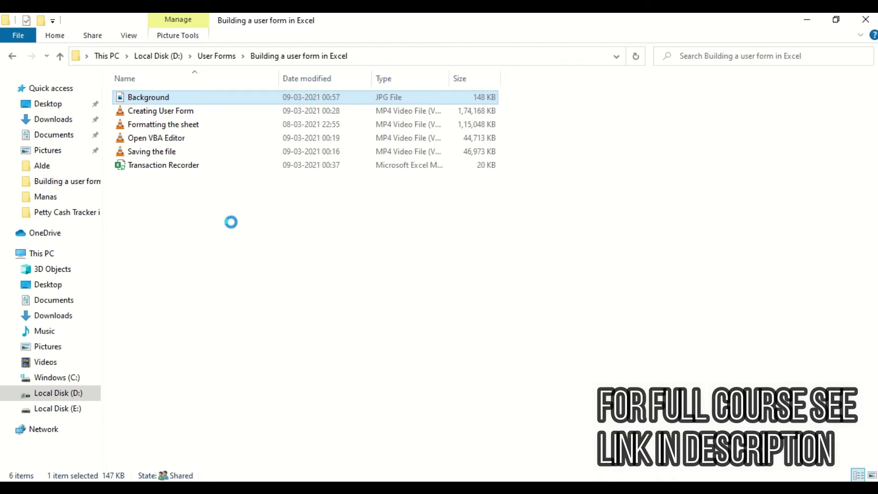
{"action": "key", "text": "shift+F10"}
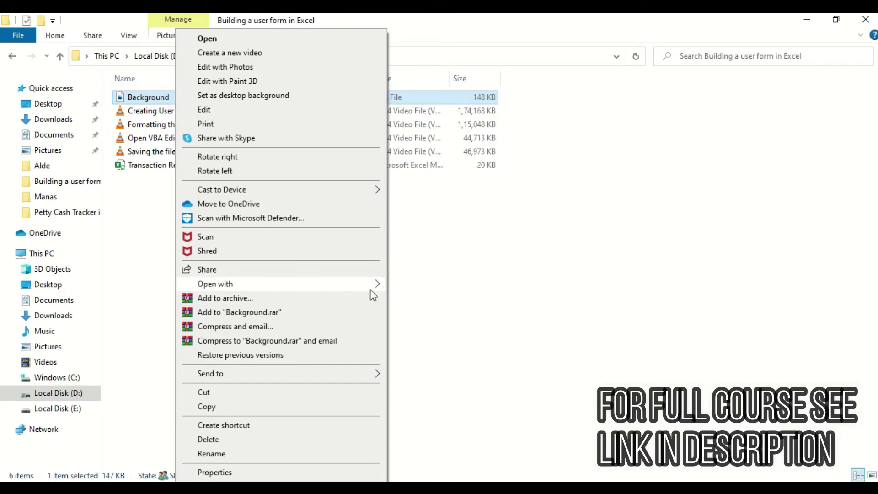
{"action": "mouse_move", "coordinate": [373, 295]}
{"action": "left_click", "coordinate": [408, 298]}
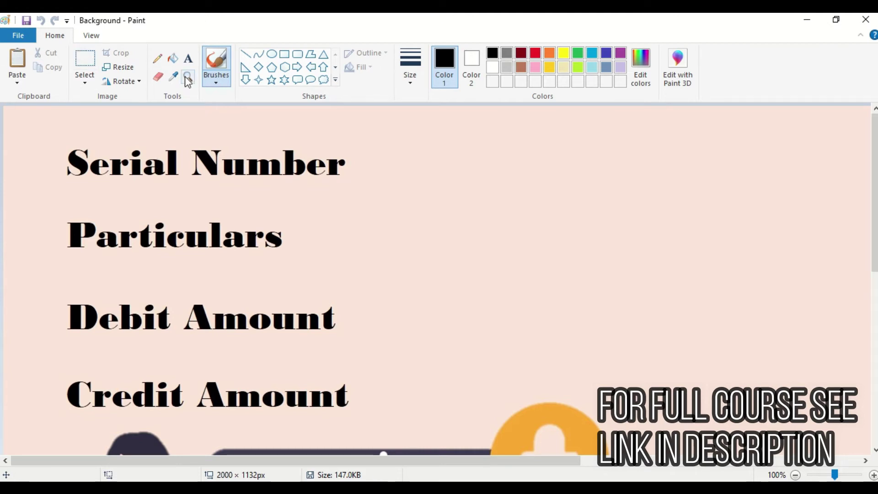
Resize the Background picture to 50 percent with its aspect ratio maintained.
{"action": "left_click", "coordinate": [95, 40]}
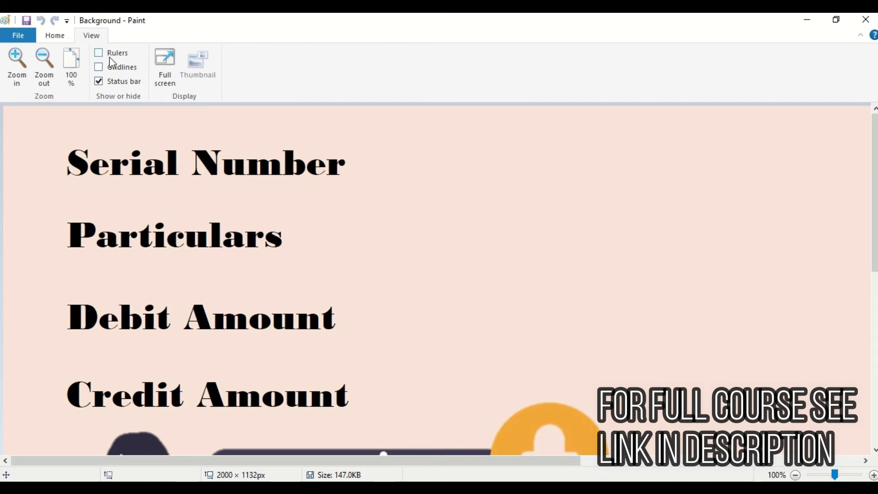
{"action": "left_click", "coordinate": [71, 37]}
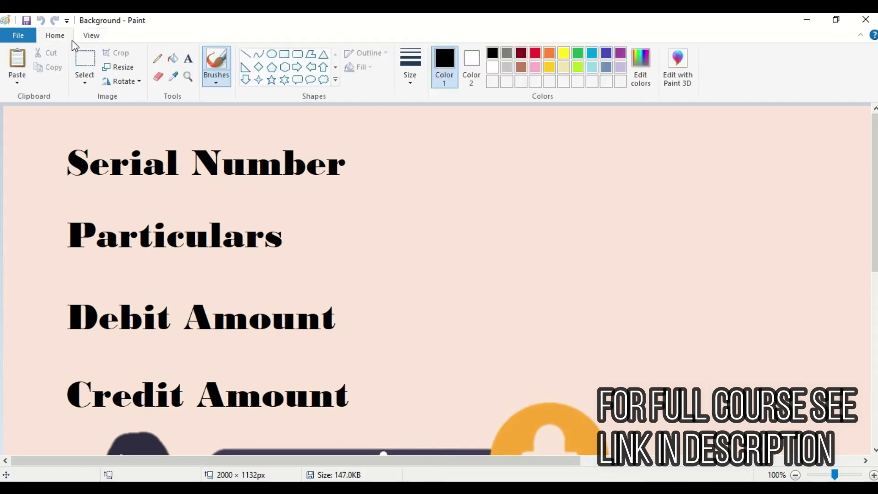
{"action": "left_click", "coordinate": [118, 67]}
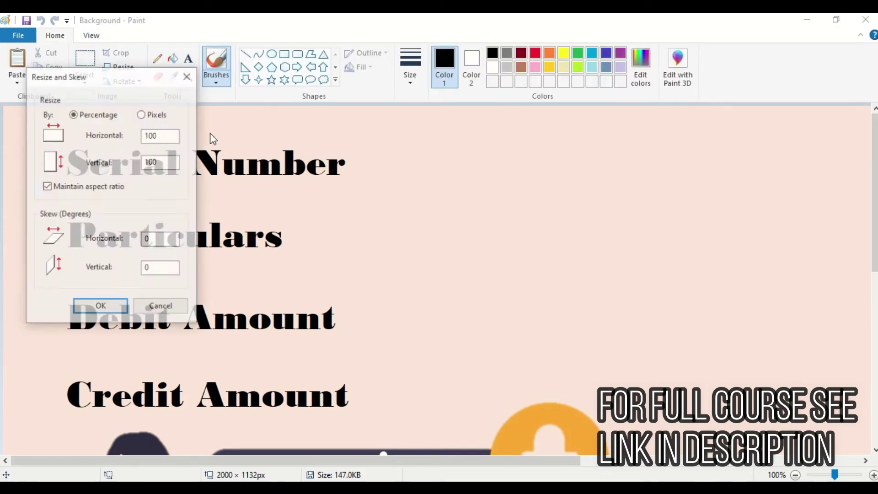
{"action": "left_click", "coordinate": [159, 140]}
{"action": "key", "text": "BackSpace"}
{"action": "key", "text": "BackSpace"}
{"action": "key", "text": "BackSpace"}
{"action": "type", "text": "5"}
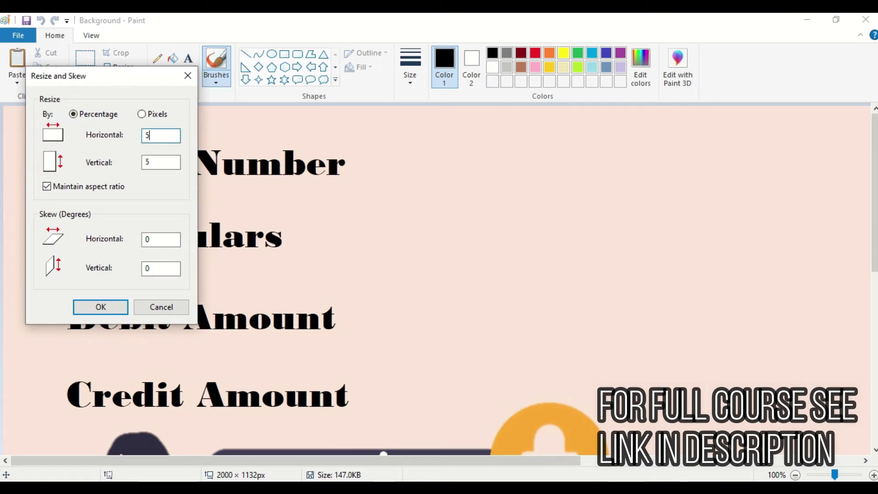
{"action": "left_click", "coordinate": [96, 309]}
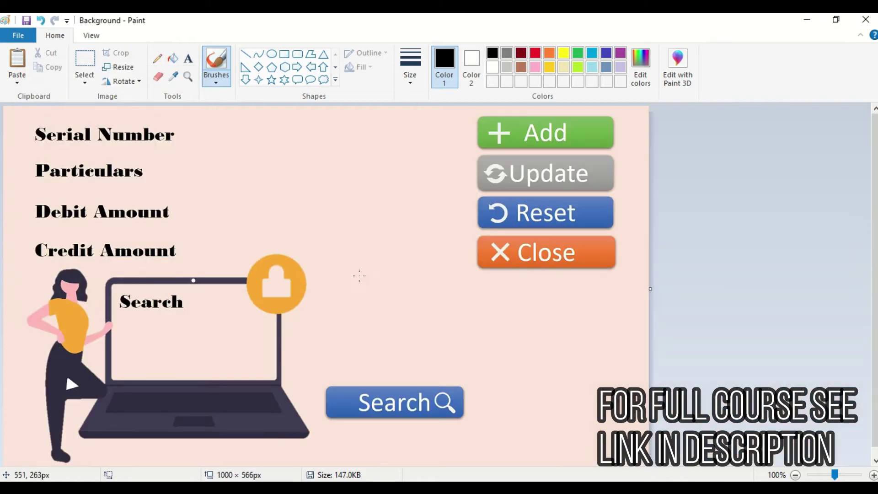
Try reducing the picture by a further 50 percent and undo that second resize.
{"action": "left_click", "coordinate": [118, 67]}
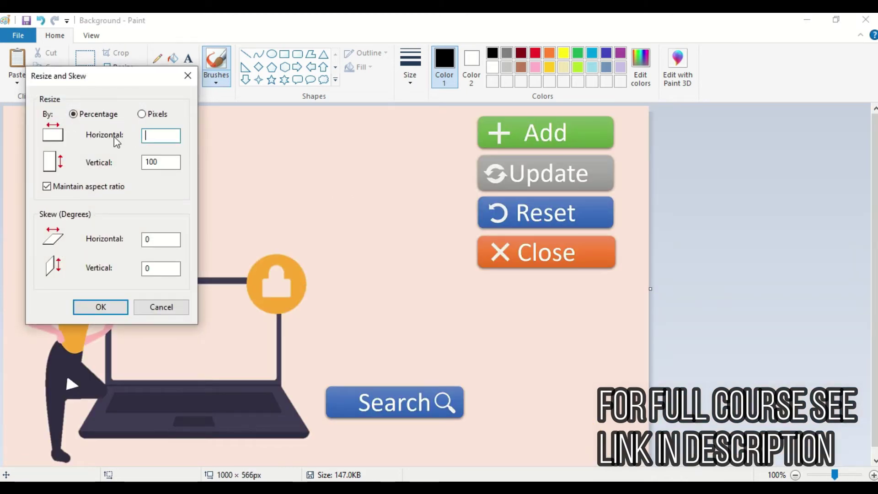
{"action": "type", "text": "50"}
{"action": "key", "text": "Return"}
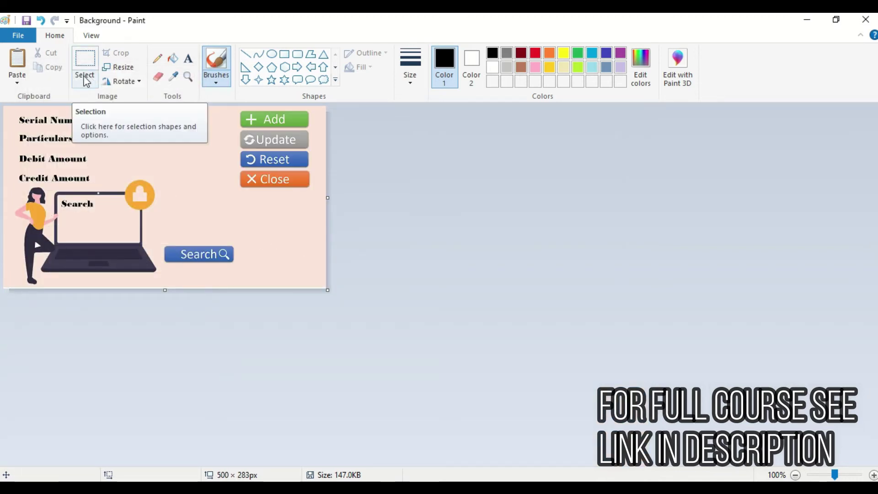
{"action": "key", "text": "ctrl+z"}
Start saving the picture as a new JPEG in the D:\User Forms\Building a user form in Excel folder, using the path copied from File Explorer.
{"action": "left_click", "coordinate": [12, 40]}
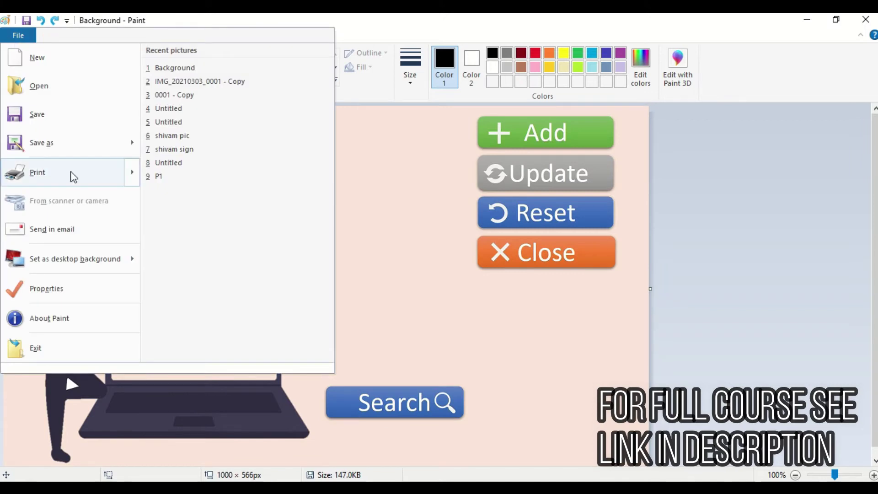
{"action": "key", "text": "Escape"}
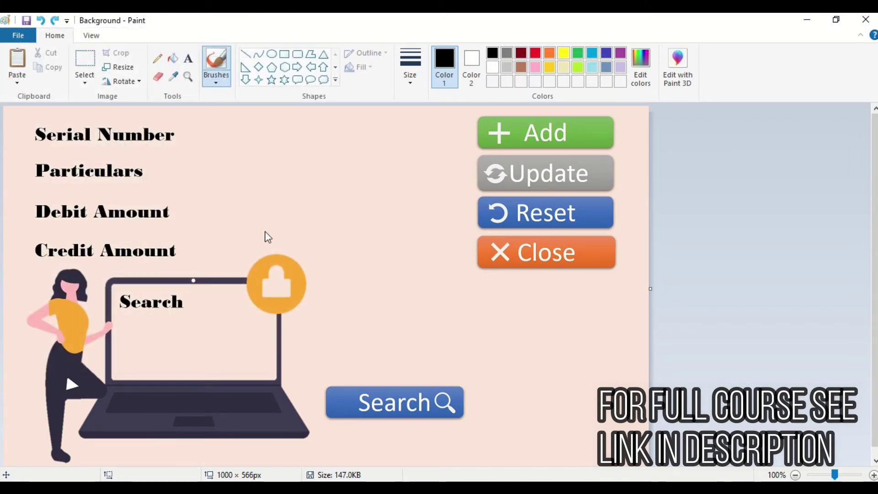
{"action": "key", "text": "F12"}
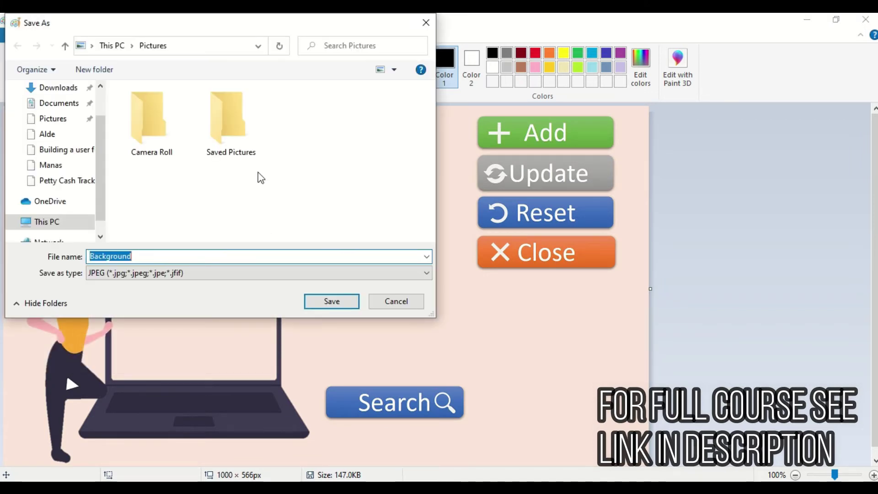
{"action": "left_click", "coordinate": [228, 42]}
{"action": "key", "text": "BackSpace"}
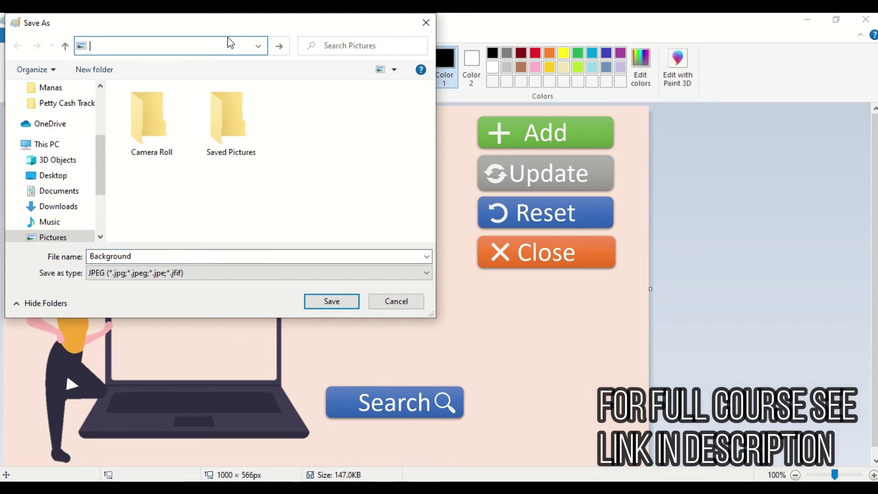
{"action": "key", "text": "alt+Tab"}
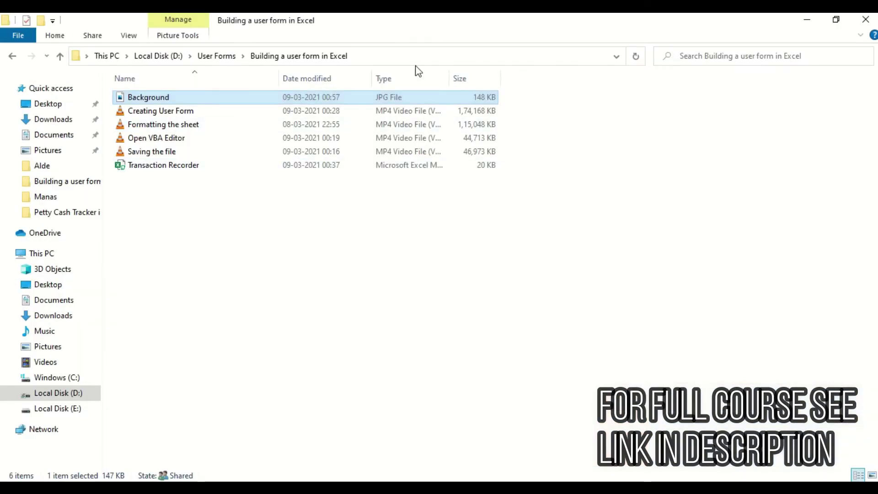
{"action": "mouse_move", "coordinate": [413, 66]}
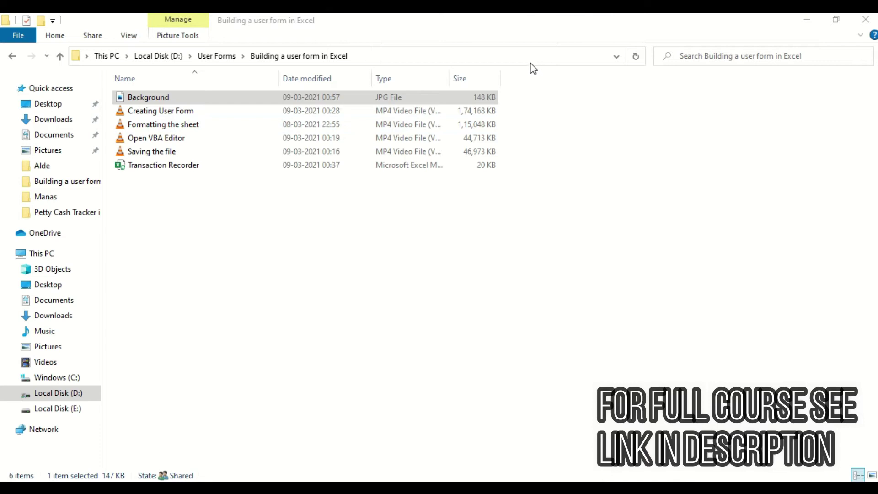
{"action": "left_click", "coordinate": [531, 63]}
{"action": "key", "text": "ctrl+c"}
{"action": "key", "text": "alt+Tab"}
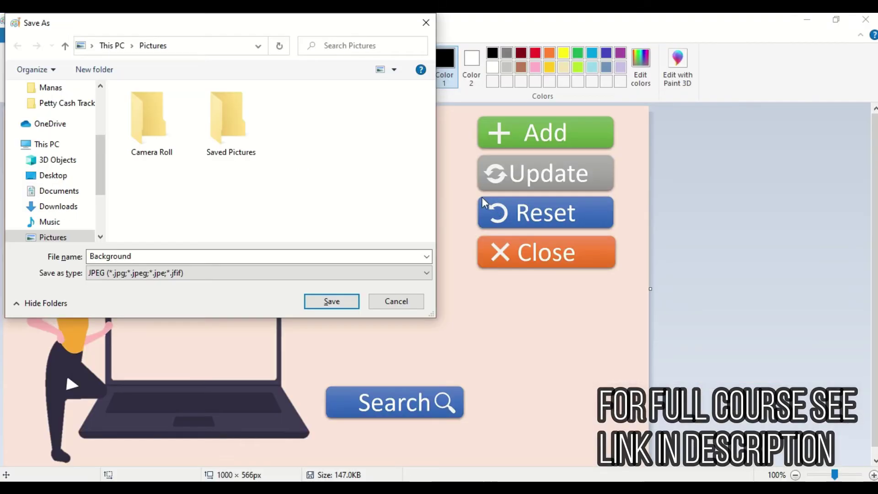
{"action": "left_click", "coordinate": [208, 44]}
{"action": "key", "text": "BackSpace"}
{"action": "key", "text": "ctrl+v"}
{"action": "key", "text": "Return"}
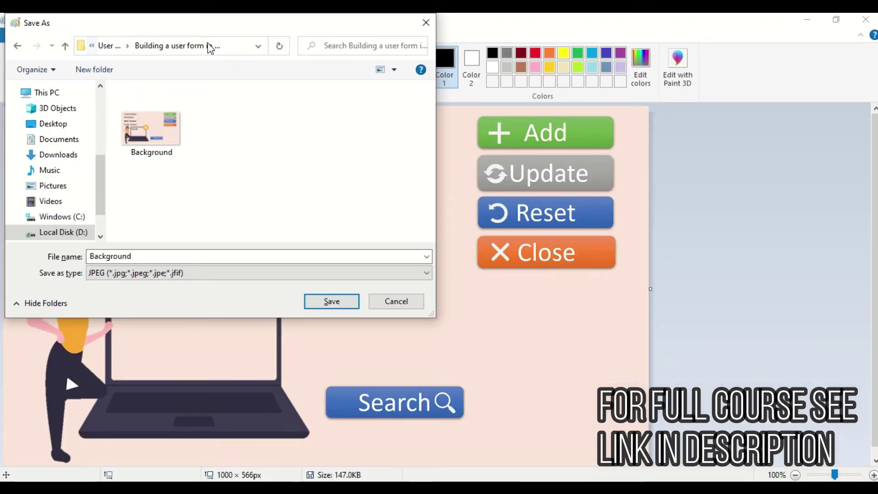
Name the resized JPEG copy Background 2 and save it.
{"action": "double_click", "coordinate": [159, 256]}
{"action": "type", "text": "0"}
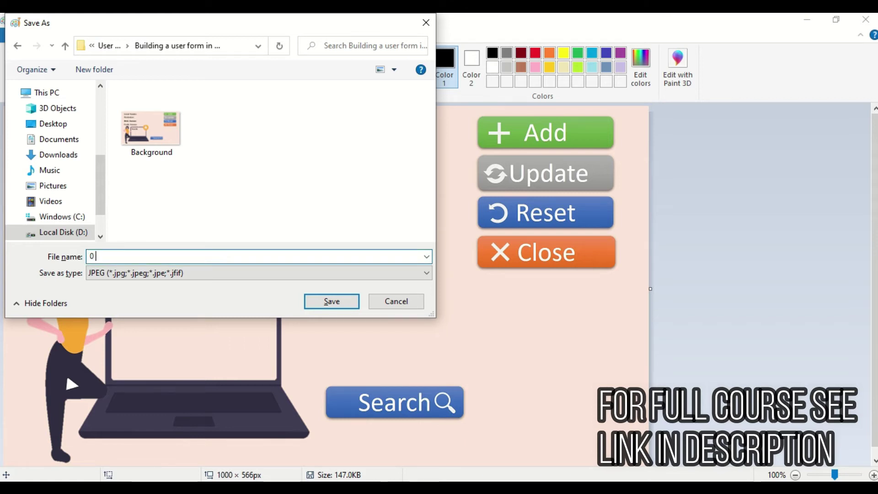
{"action": "key", "text": "ctrl+z"}
{"action": "left_click", "coordinate": [158, 256]}
{"action": "key", "text": "Return"}
Switch to the Visual Basic editor and load Background 2 as the picture of UserForm1.
{"action": "key", "text": "alt+Tab"}
{"action": "key", "text": "alt+Tab"}
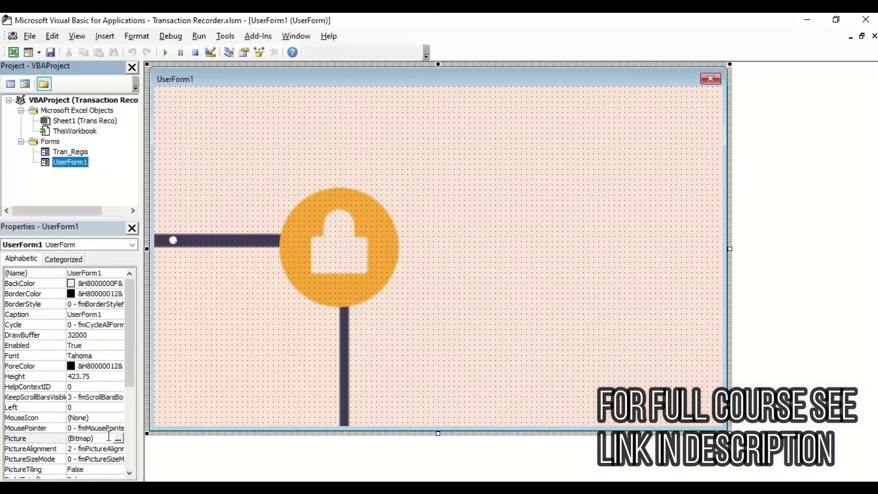
{"action": "left_click", "coordinate": [119, 440]}
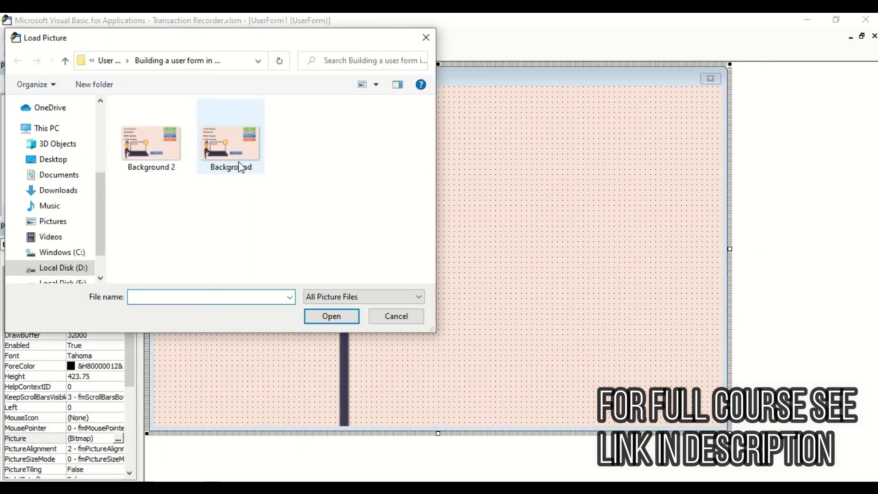
{"action": "left_click", "coordinate": [161, 152]}
{"action": "double_click", "coordinate": [161, 152]}
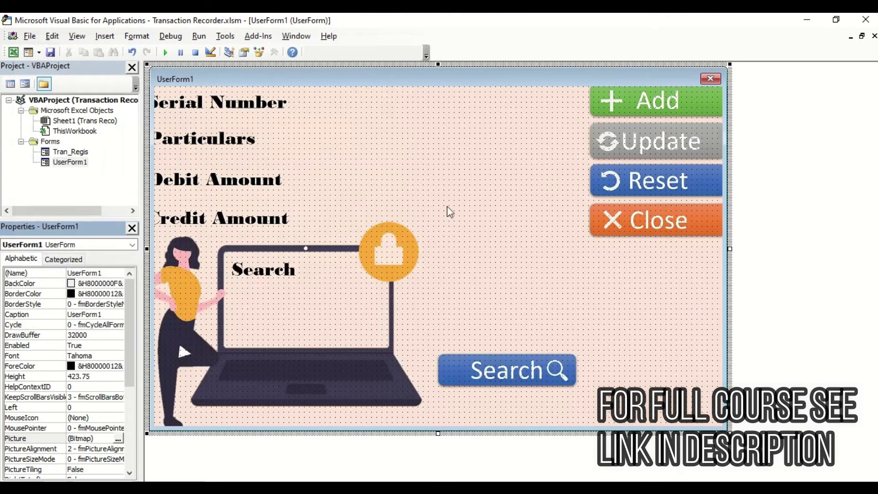
Switch to Paint, resize Background 2 to 80 percent and save it.
{"action": "key", "text": "alt+Tab"}
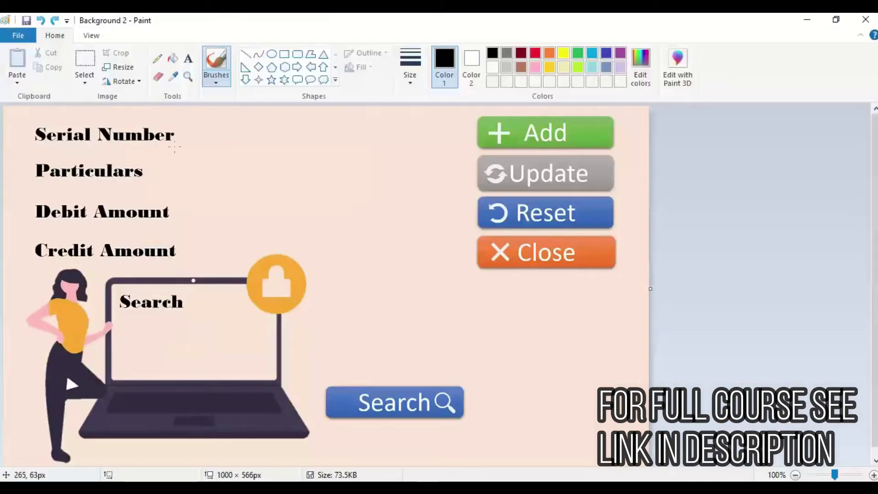
{"action": "left_click", "coordinate": [94, 36]}
{"action": "left_click", "coordinate": [55, 36]}
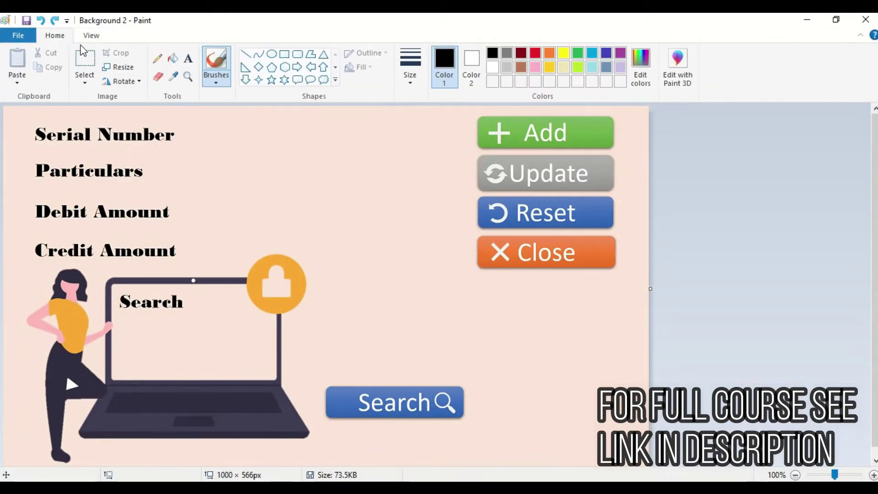
{"action": "left_click", "coordinate": [117, 65]}
{"action": "double_click", "coordinate": [147, 142]}
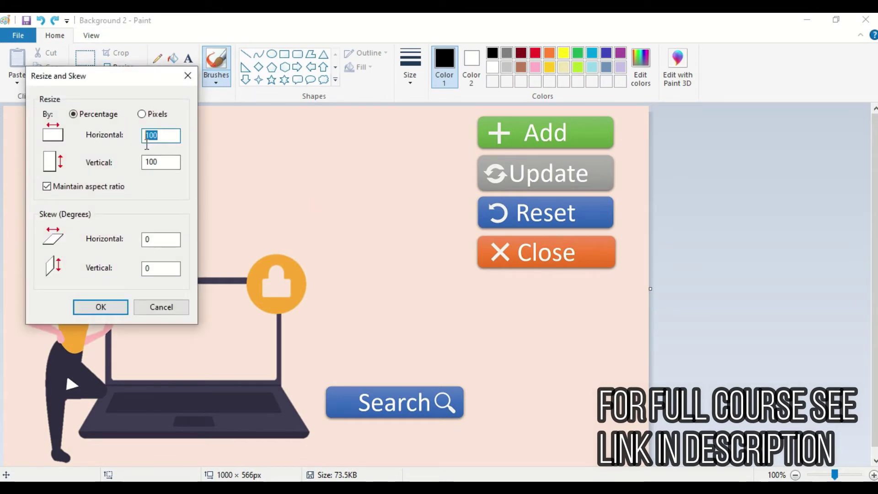
{"action": "type", "text": "80"}
{"action": "key", "text": "Return"}
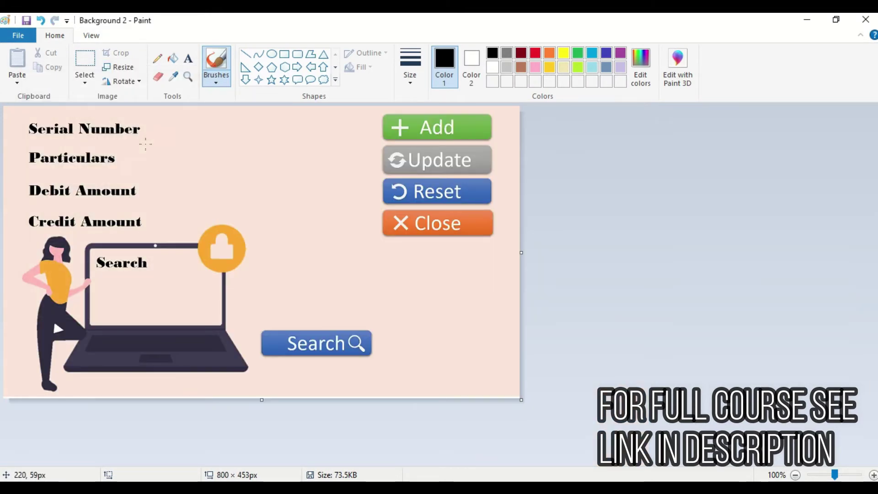
Return to the Visual Basic editor and replace UserForm1's picture with the 80 percent version of Background 2.
{"action": "key", "text": "alt+Tab"}
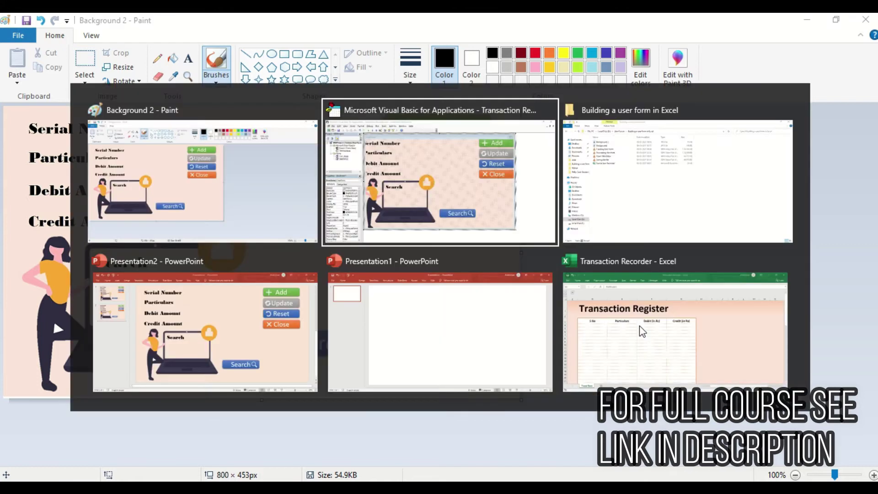
{"action": "left_click", "coordinate": [118, 438]}
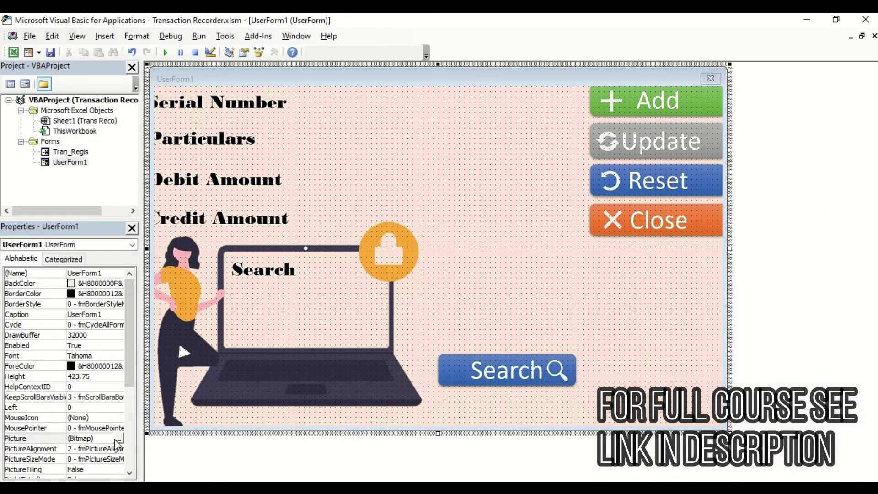
{"action": "double_click", "coordinate": [151, 146]}
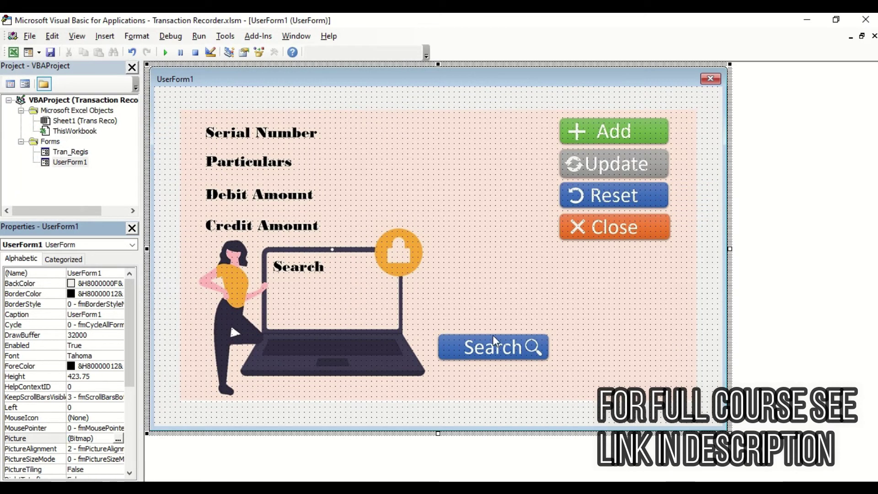
Switch to Paint, undo the 80 percent resize of Background 2 and save the file.
{"action": "key", "text": "alt+Tab"}
{"action": "key", "text": "ctrl+z"}
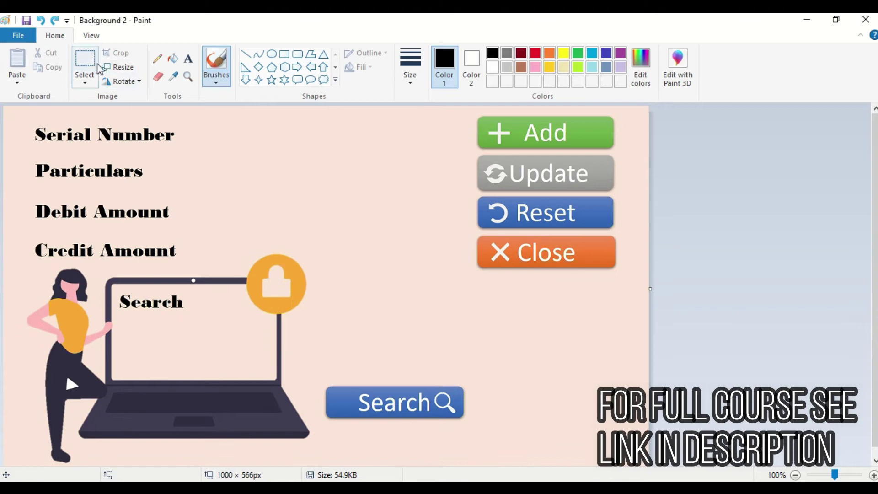
{"action": "key", "text": "alt+Tab"}
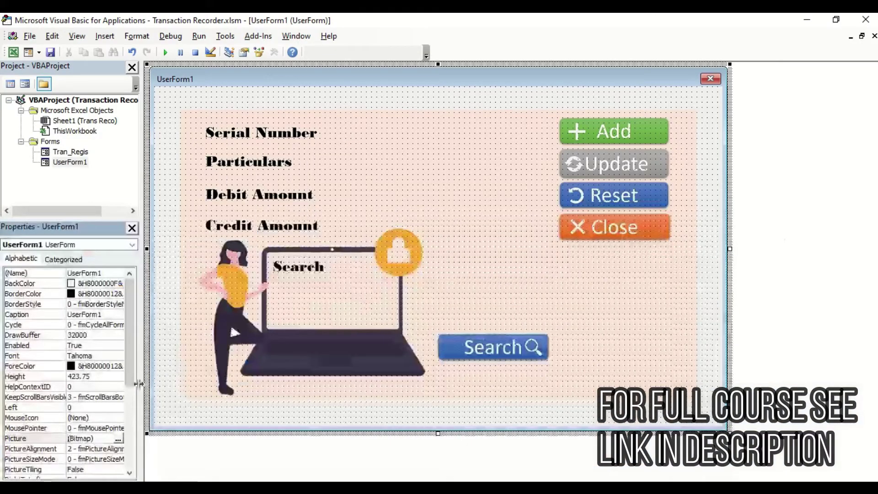
{"action": "key", "text": "alt+Tab"}
{"action": "key", "text": "ctrl+s"}
Return to the Visual Basic editor, reload Background 2 as UserForm1's picture and enlarge the form to a height of 450.
{"action": "key", "text": "alt+Tab"}
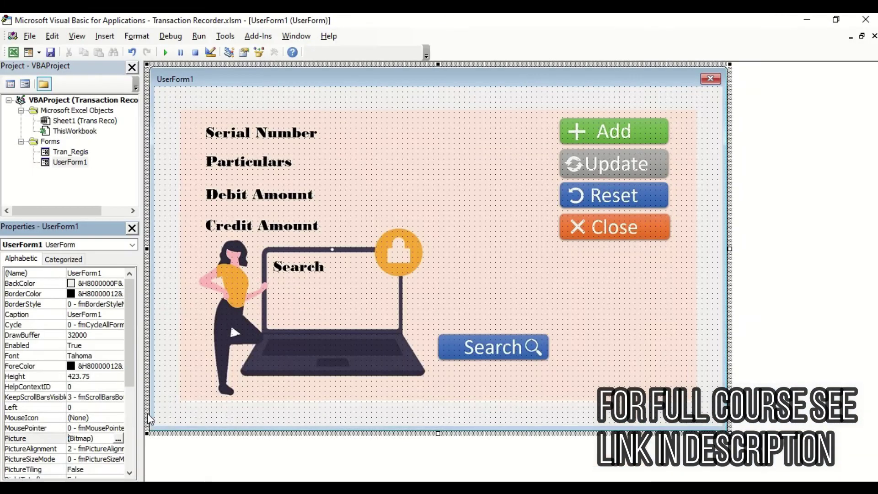
{"action": "left_click", "coordinate": [118, 438]}
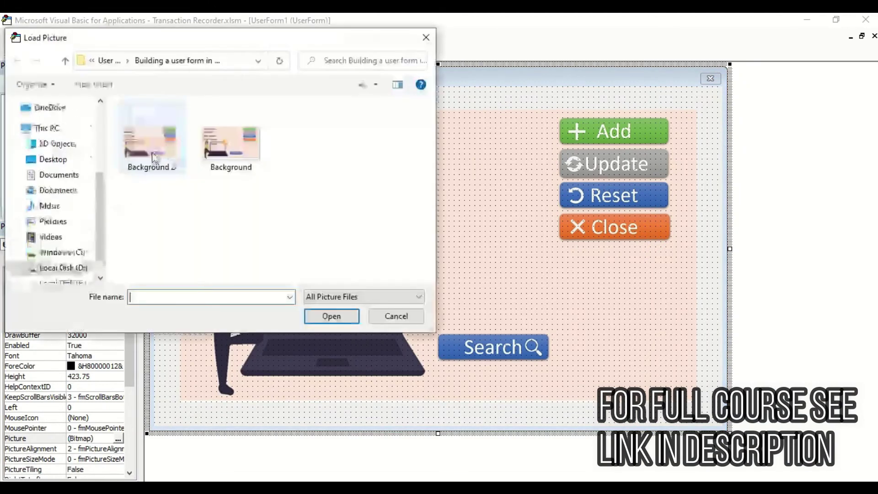
{"action": "double_click", "coordinate": [153, 158]}
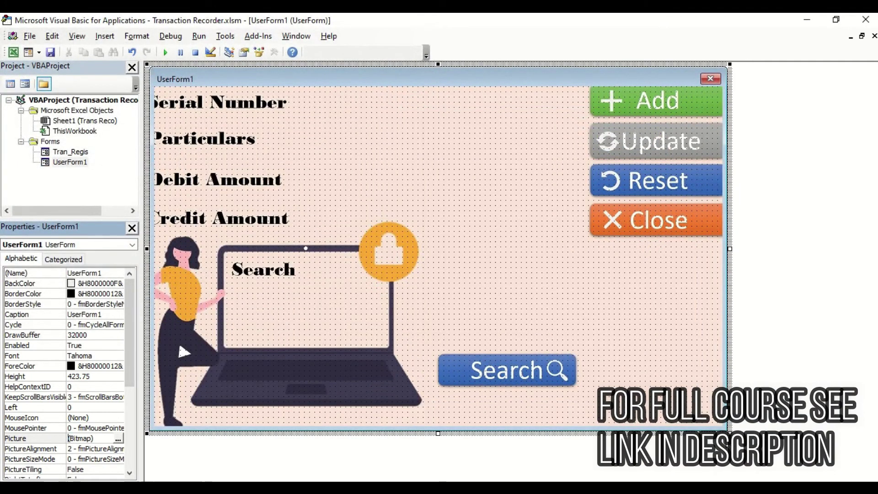
{"action": "left_click_drag", "start_coordinate": [730, 433], "coordinate": [822, 454]}
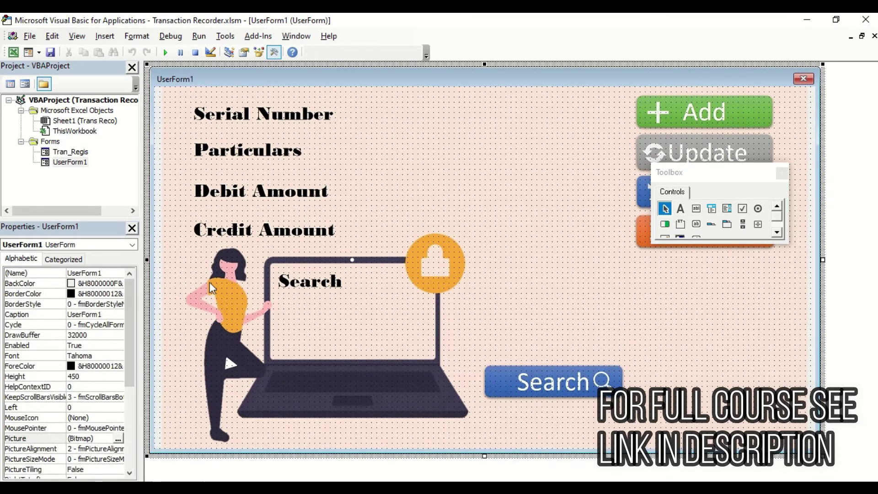
Set the name of UserForm1 to Trans_Regis.
{"action": "left_click", "coordinate": [105, 273]}
{"action": "left_click", "coordinate": [37, 273]}
{"action": "type", "text": "Tra"}
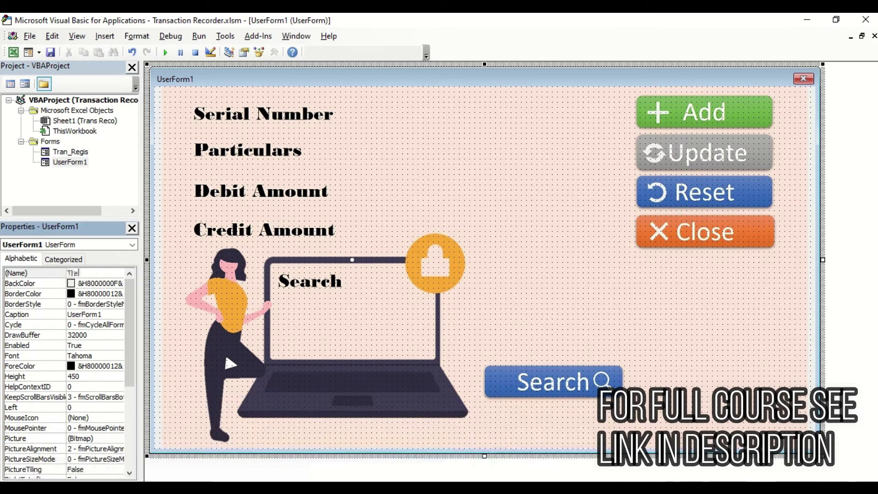
{"action": "type", "text": "ns_Regis"}
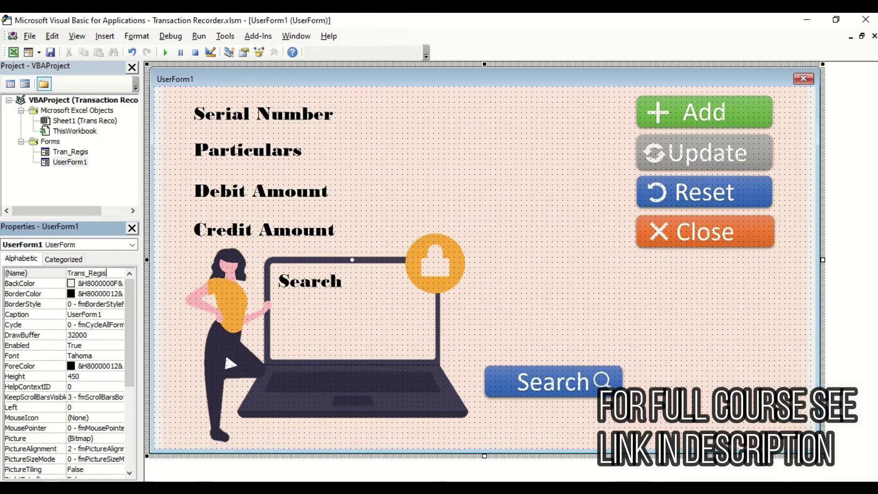
{"action": "left_click", "coordinate": [187, 206]}
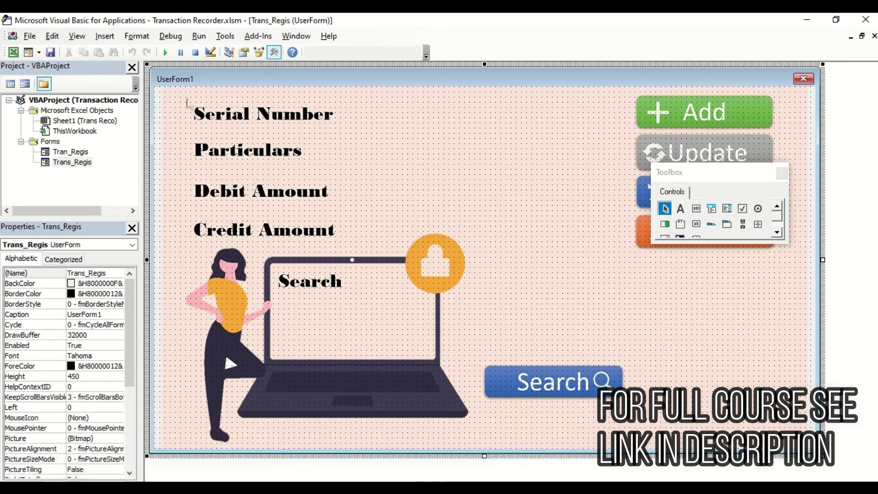
Run the Trans_Regis form and the older Tran_Regis form in turn to compare their designs, closing each preview and ending on Trans_Regis.
{"action": "left_click", "coordinate": [165, 52]}
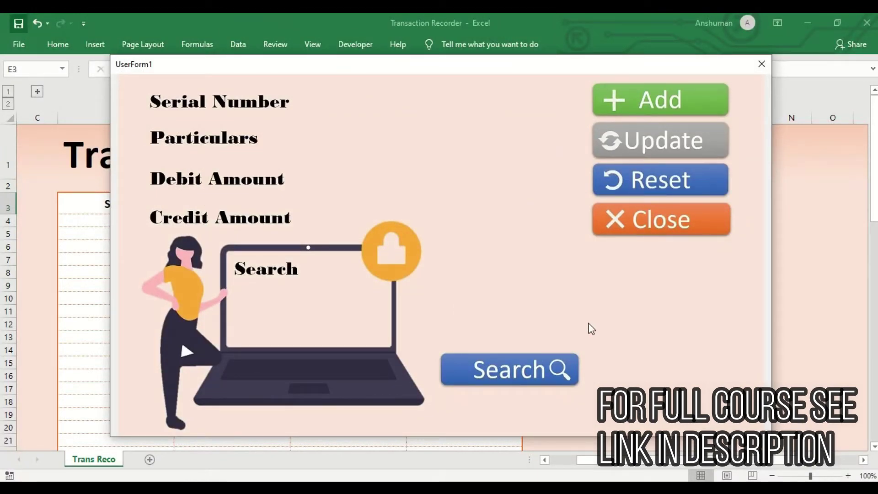
{"action": "left_click", "coordinate": [761, 64]}
{"action": "double_click", "coordinate": [66, 152]}
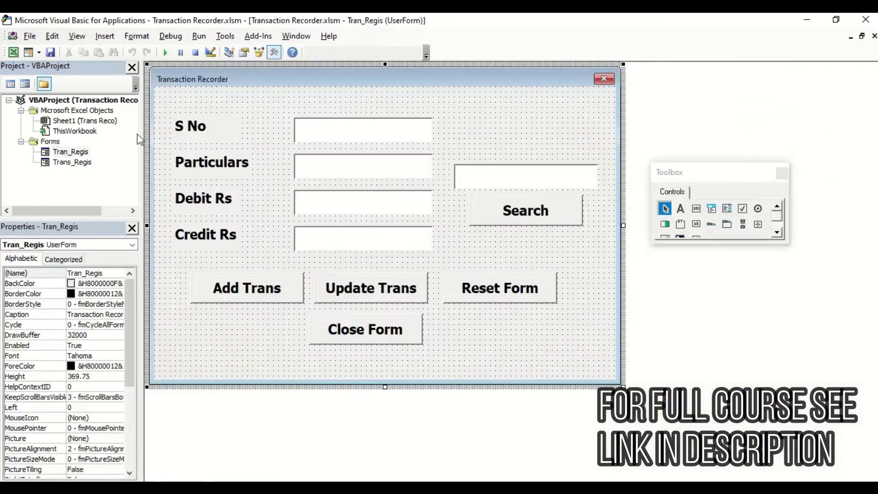
{"action": "left_click", "coordinate": [165, 52]}
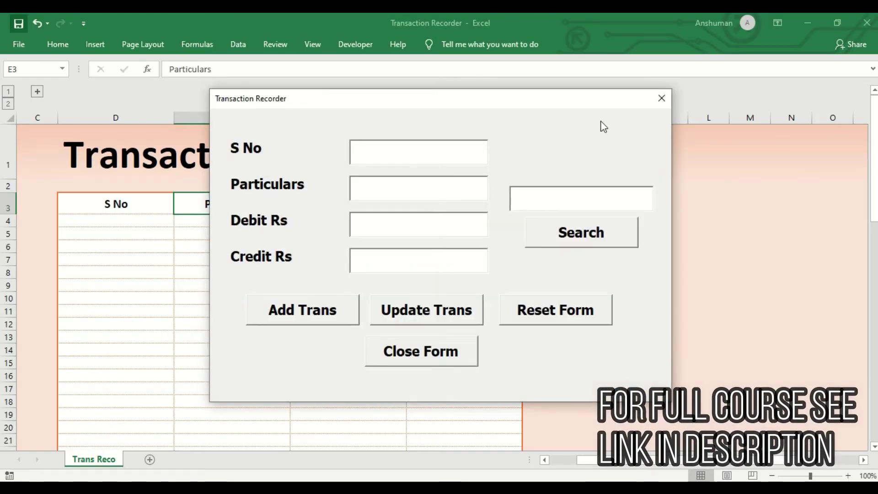
{"action": "left_click", "coordinate": [661, 98]}
{"action": "double_click", "coordinate": [72, 162]}
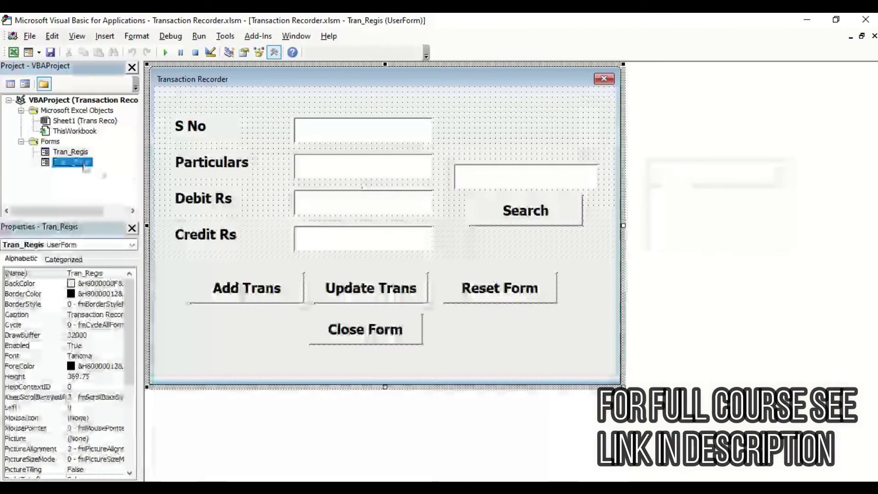
{"action": "left_click", "coordinate": [164, 53]}
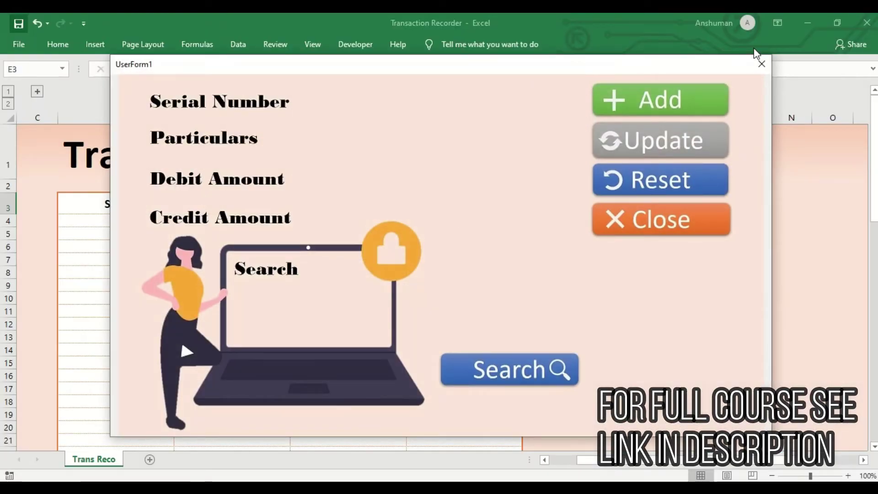
{"action": "left_click", "coordinate": [759, 64]}
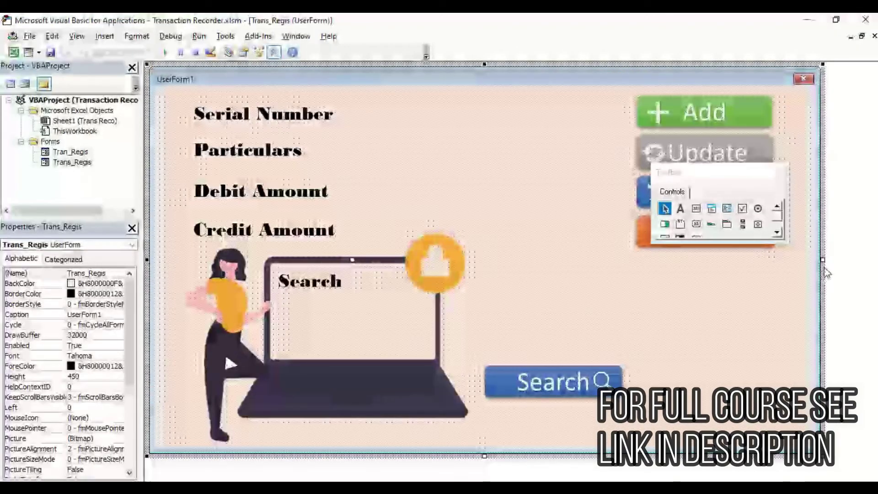
Narrow the Trans_Regis form slightly to trim the excess width around its background, and test it with a preview run.
{"action": "left_click_drag", "start_coordinate": [822, 260], "coordinate": [806, 260]}
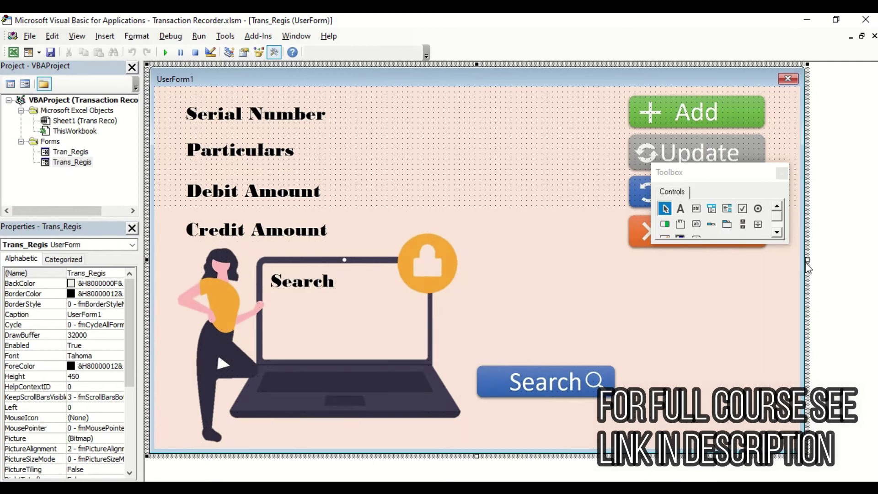
{"action": "key", "text": "F5"}
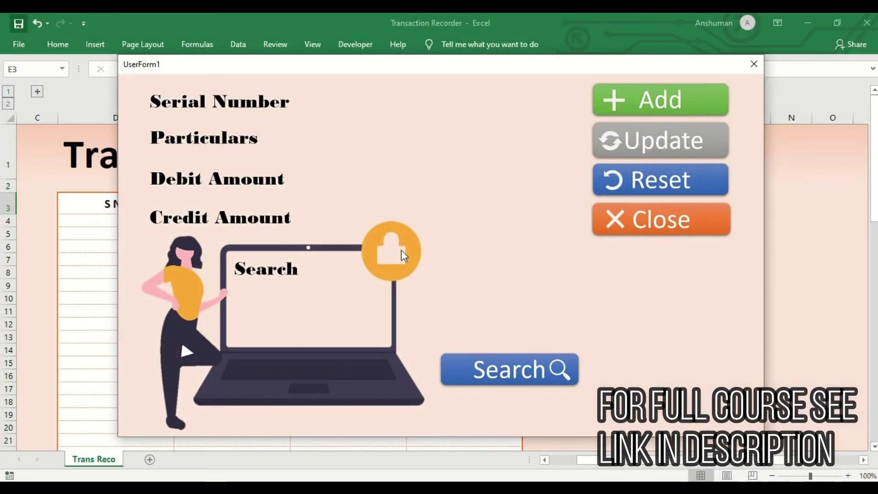
{"action": "left_click", "coordinate": [750, 65]}
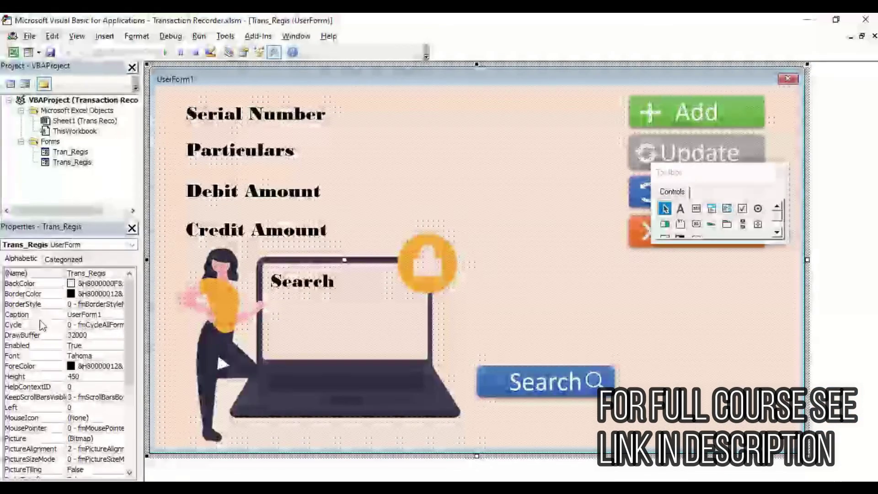
Set the caption of the Trans_Regis form to Transaction Register.
{"action": "left_click", "coordinate": [16, 314]}
{"action": "key", "text": "BackSpace"}
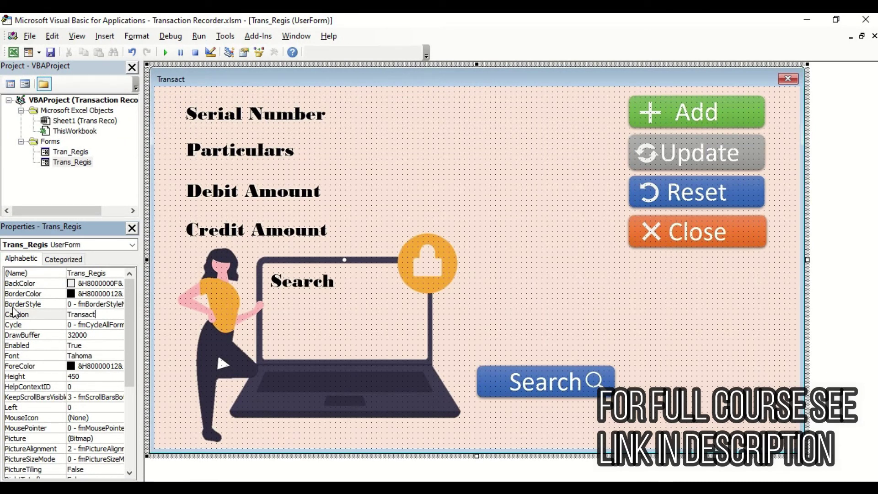
{"action": "type", "text": "Transaction Register"}
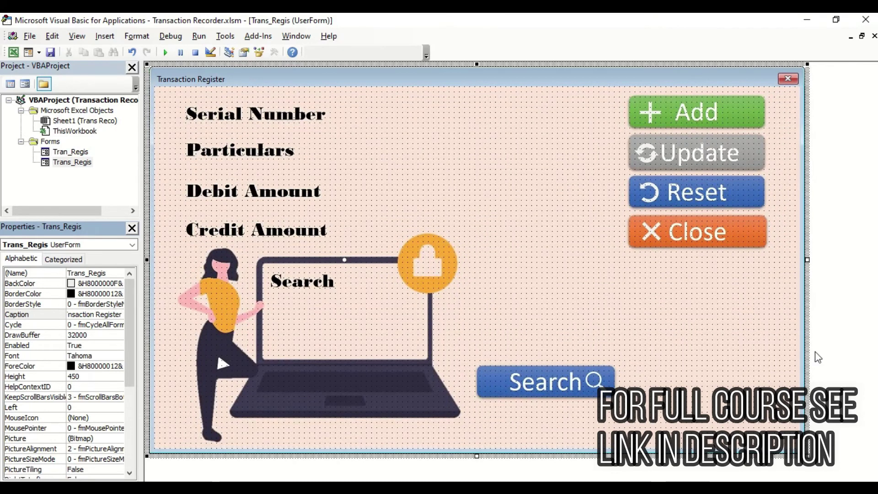
{"action": "left_click", "coordinate": [737, 324]}
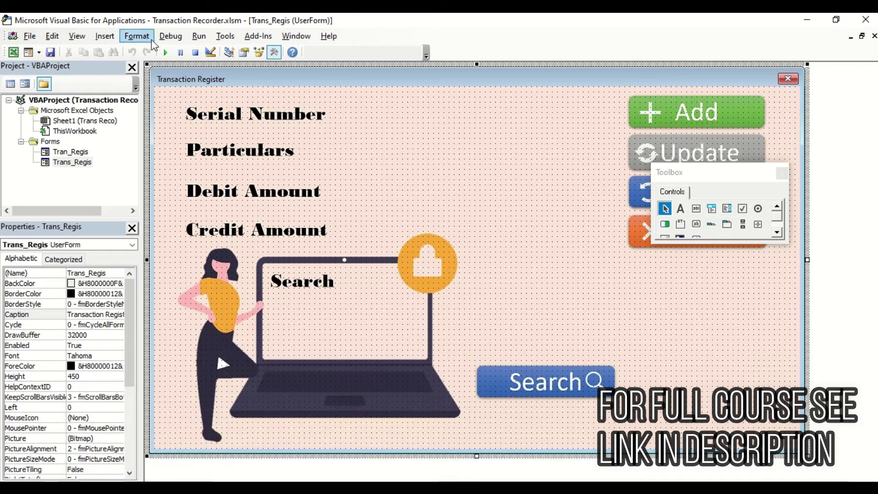
Draw a text box about 30 high beside the Serial Number label, paste a copy of it, and align the original with the label.
{"action": "left_click", "coordinate": [696, 209]}
{"action": "left_click_drag", "start_coordinate": [356, 108], "coordinate": [529, 135]}
{"action": "key", "text": "ctrl+c"}
{"action": "key", "text": "ctrl+v"}
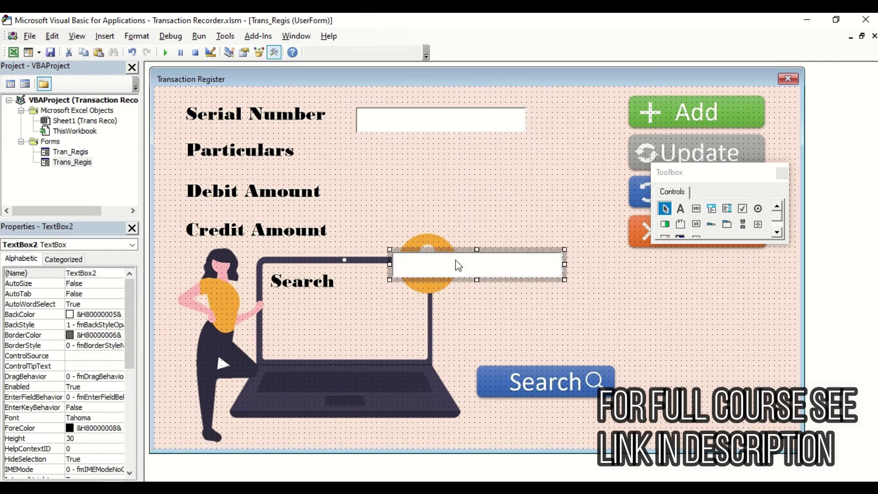
{"action": "left_click", "coordinate": [398, 104]}
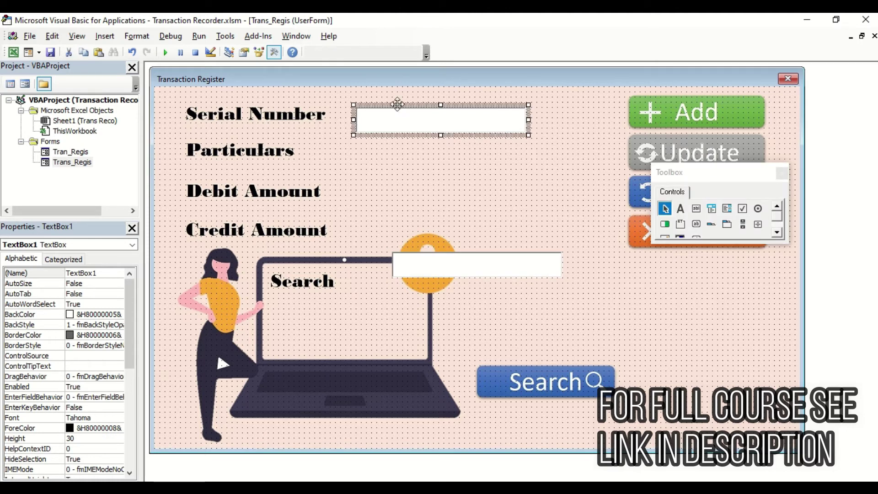
{"action": "left_click_drag", "start_coordinate": [396, 105], "coordinate": [389, 100]}
Place copies of the text box beside the Particulars, Debit Amount and Credit Amount labels, lined up under the Serial Number box.
{"action": "left_click", "coordinate": [508, 261]}
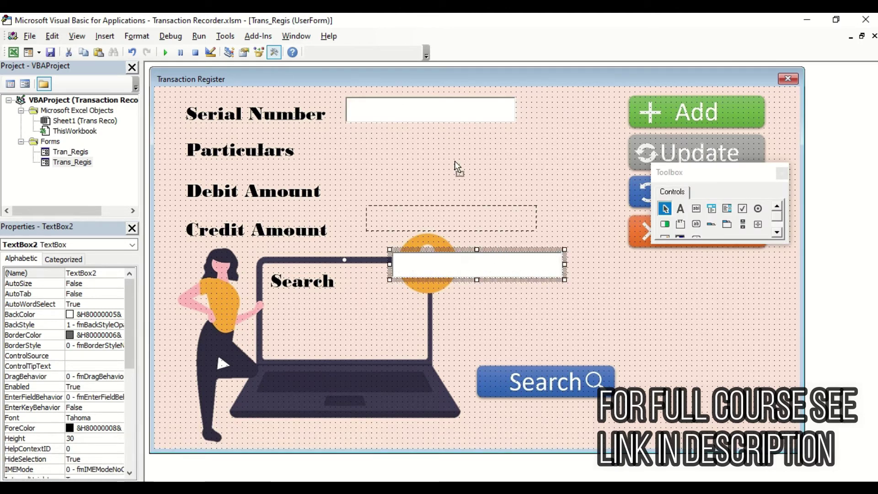
{"action": "left_click_drag", "start_coordinate": [444, 143], "coordinate": [456, 136]}
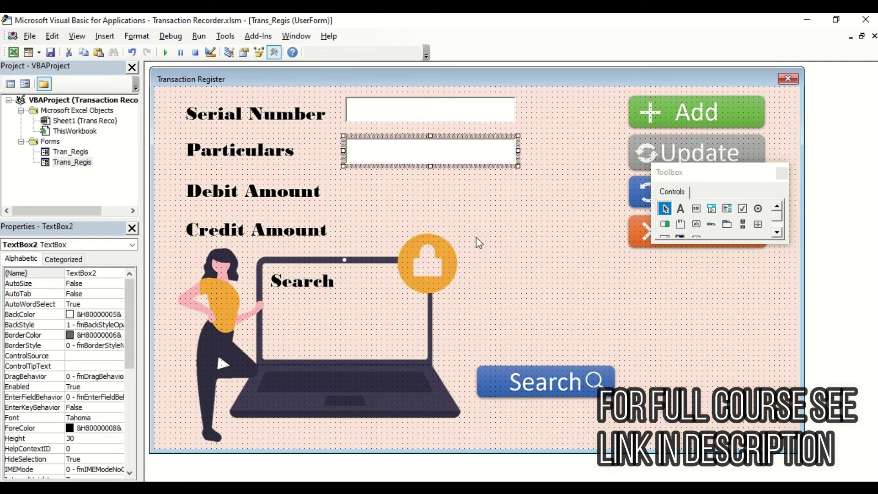
{"action": "left_click", "coordinate": [466, 260]}
{"action": "left_click_drag", "start_coordinate": [464, 253], "coordinate": [419, 177]}
{"action": "left_click", "coordinate": [448, 239]}
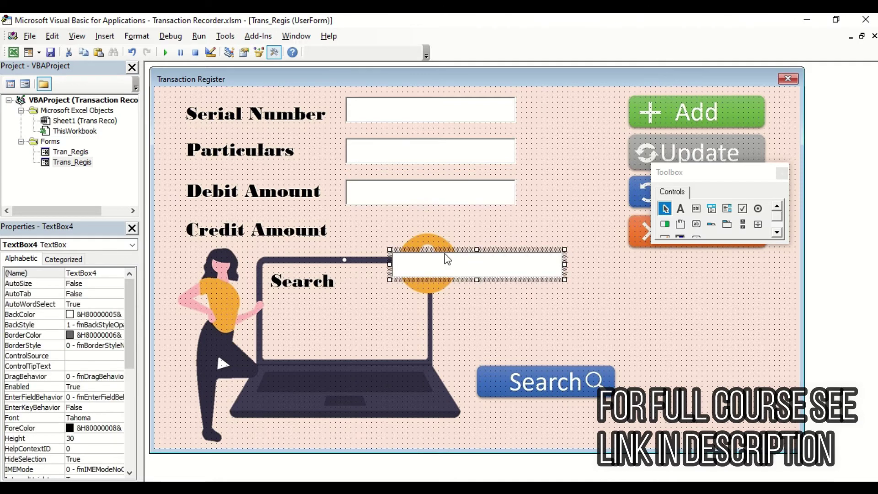
{"action": "left_click_drag", "start_coordinate": [444, 249], "coordinate": [400, 218]}
{"action": "left_click", "coordinate": [501, 274]}
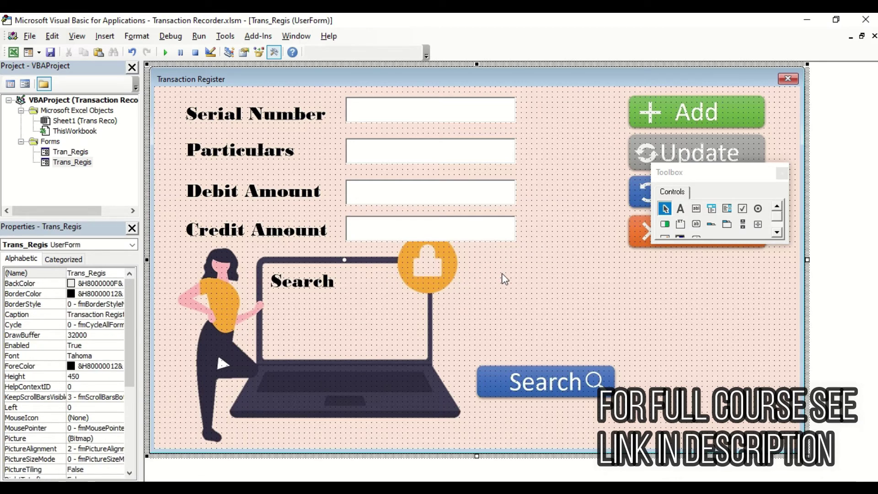
Select all four entry text boxes together and open their BackColor property for editing.
{"action": "left_click", "coordinate": [420, 118]}
{"action": "left_click", "coordinate": [411, 153], "text": "ctrl"}
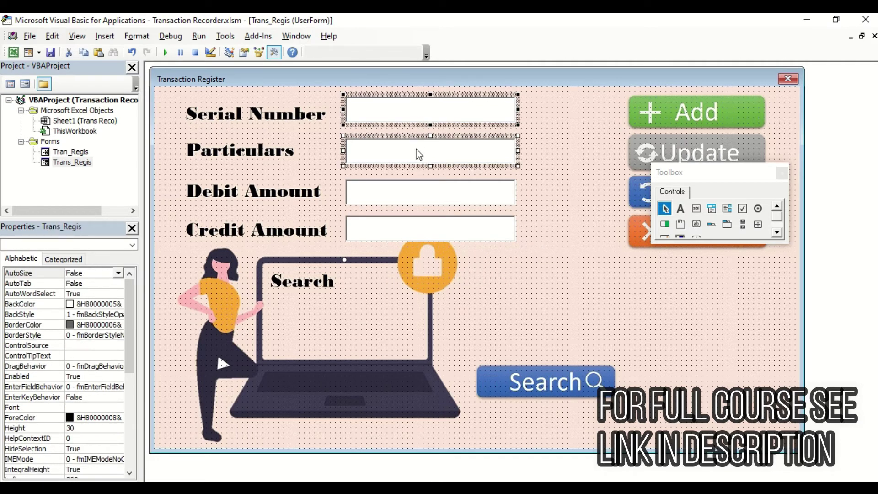
{"action": "left_click", "coordinate": [409, 201], "text": "ctrl"}
{"action": "left_click", "coordinate": [410, 231], "text": "ctrl"}
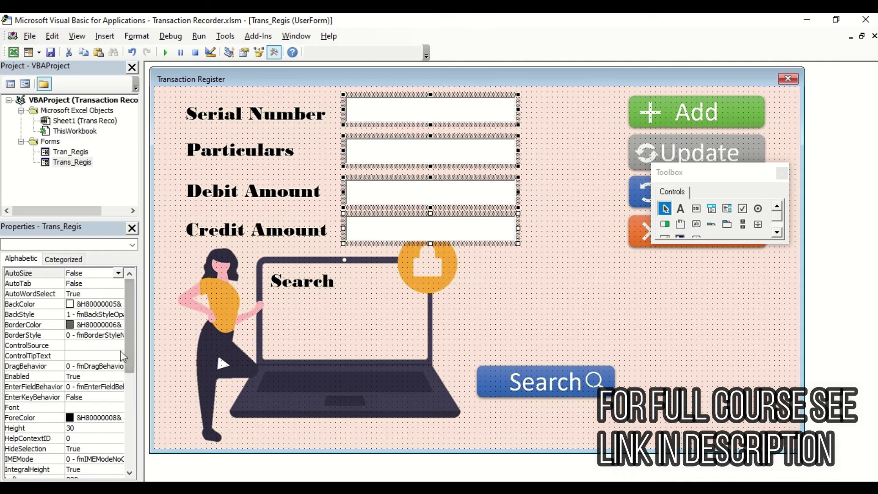
{"action": "left_click", "coordinate": [104, 304]}
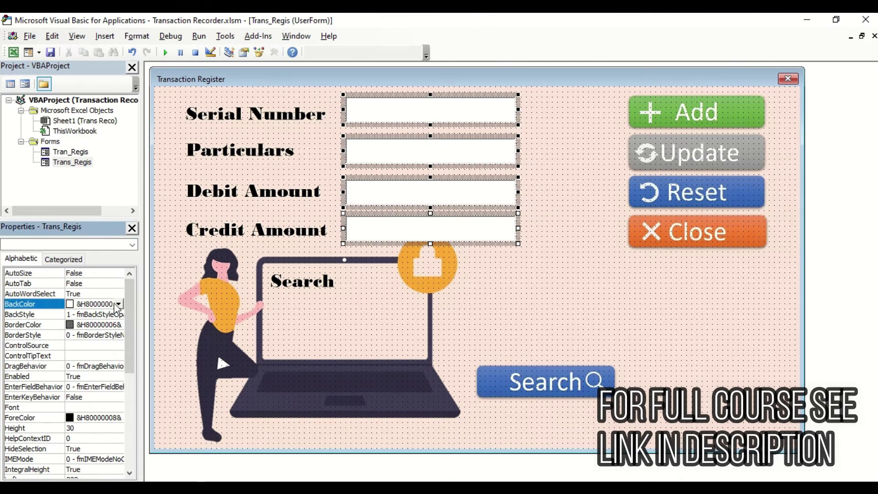